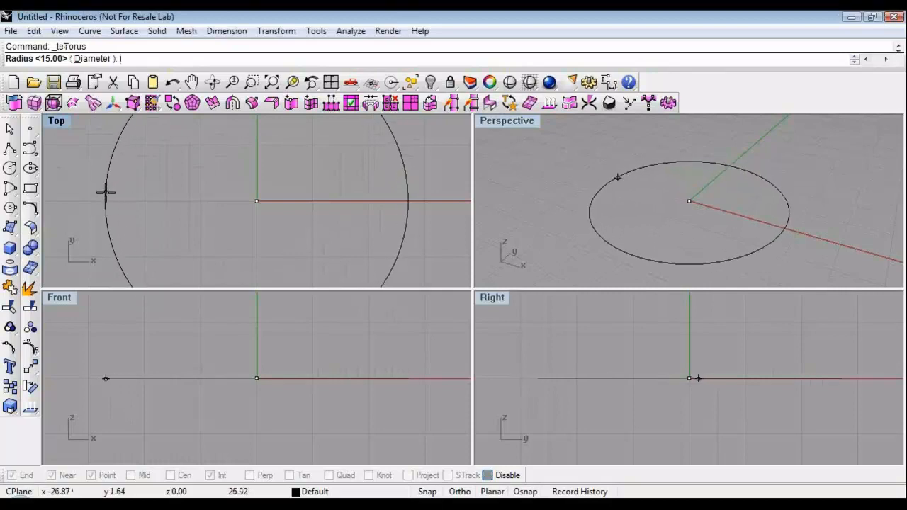
Create a thin T-Splines torus around the origin with 5 vertical and 25 around faces, and shade the Top view.
left_click(99, 193)
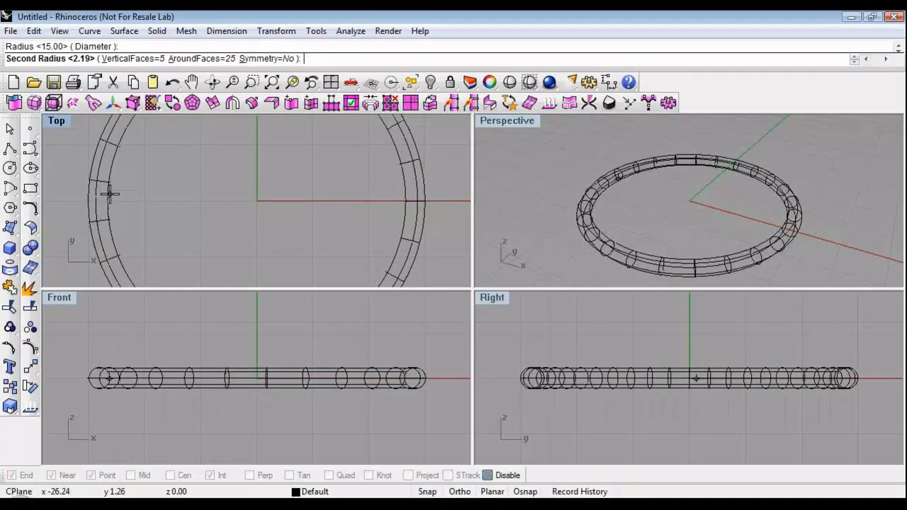
left_click(110, 194)
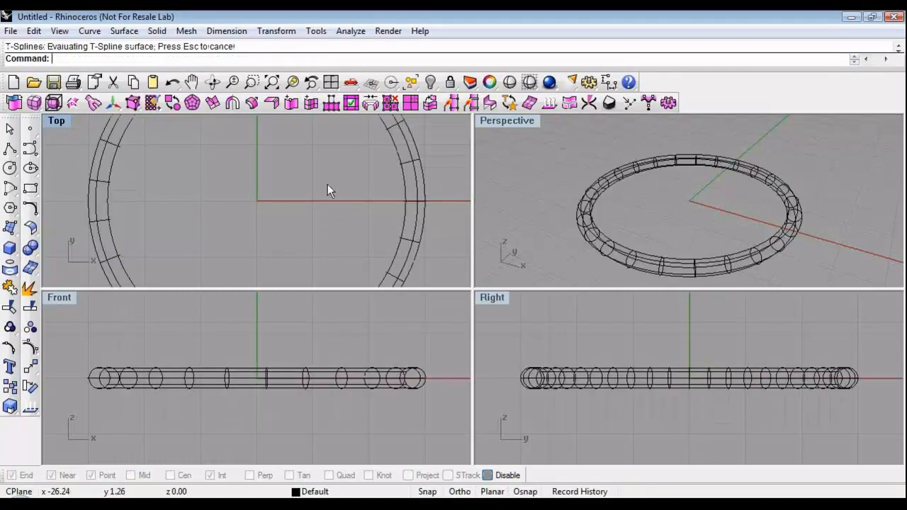
scroll(271, 202, "down", 6)
mouse_move(271, 201)
right_mouse_down()
mouse_move(252, 201)
mouse_move(261, 206)
mouse_move(276, 192)
right_mouse_up()
left_click(530, 82)
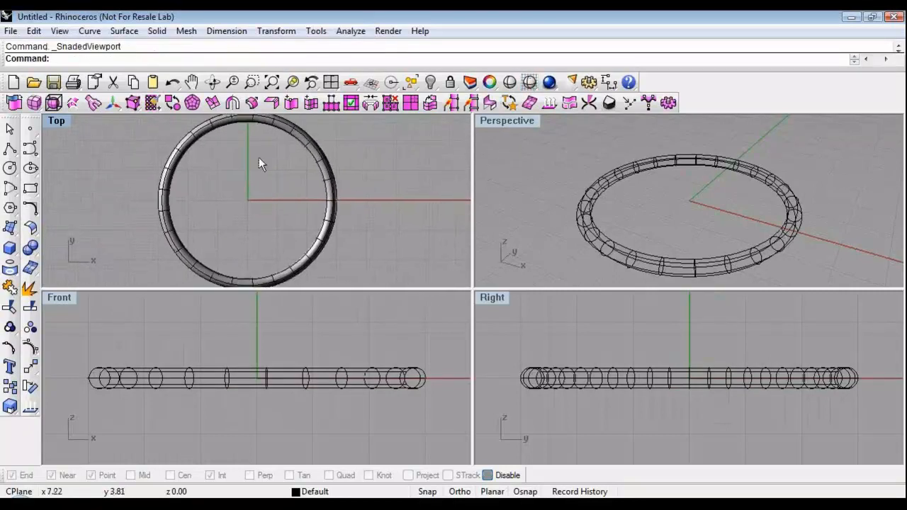
Append a small three-point triangular T-Splines face around the ring's centre in the Top view.
left_click(336, 105)
scroll(248, 215, "up", 3)
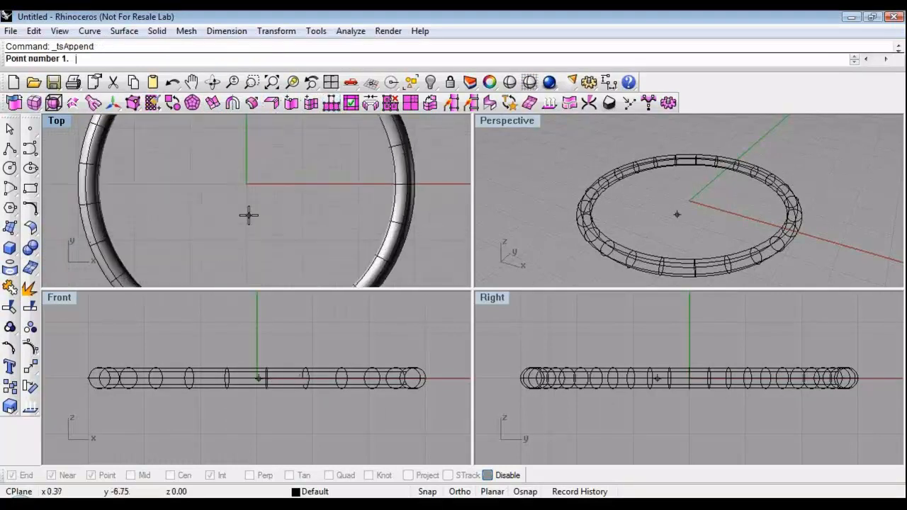
right_click_drag(229, 190, 235, 229)
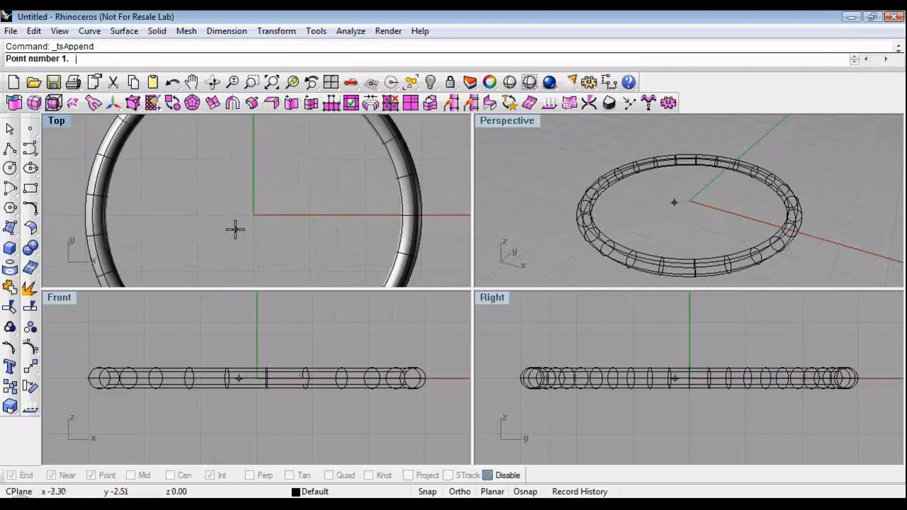
left_click(234, 232)
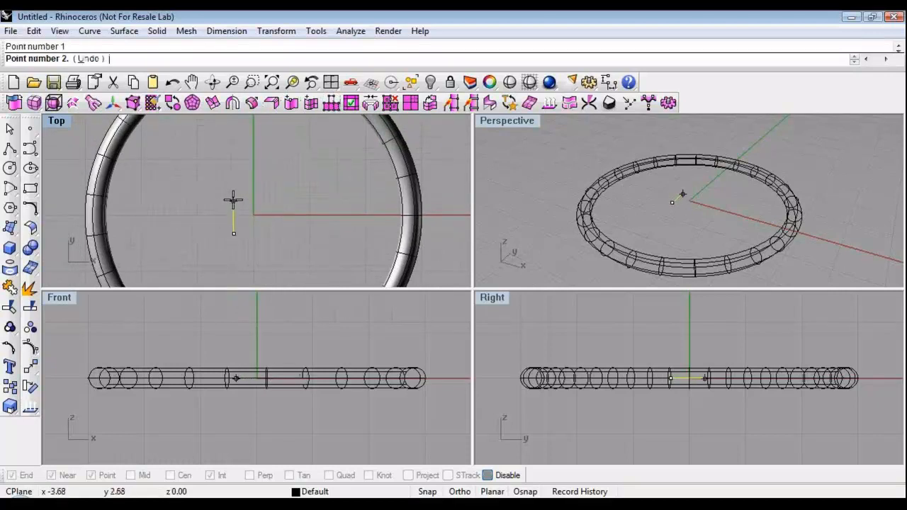
left_click(267, 215)
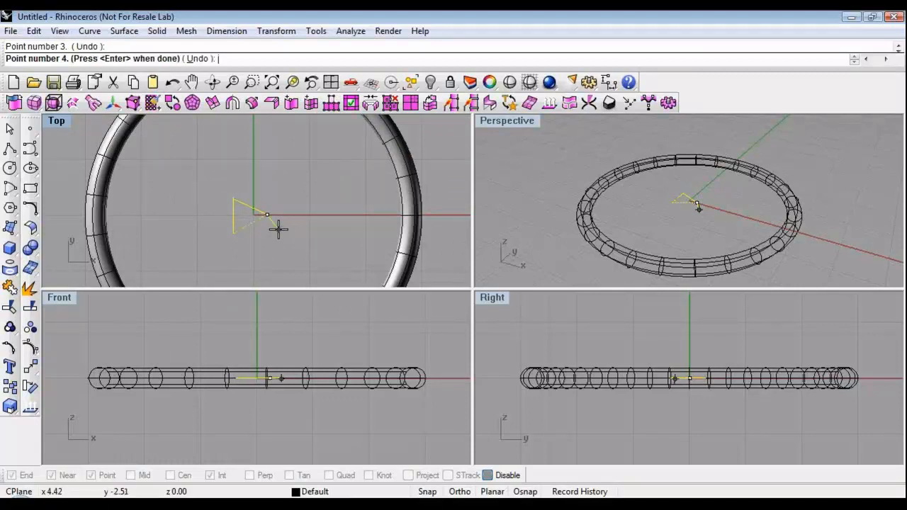
key("Return")
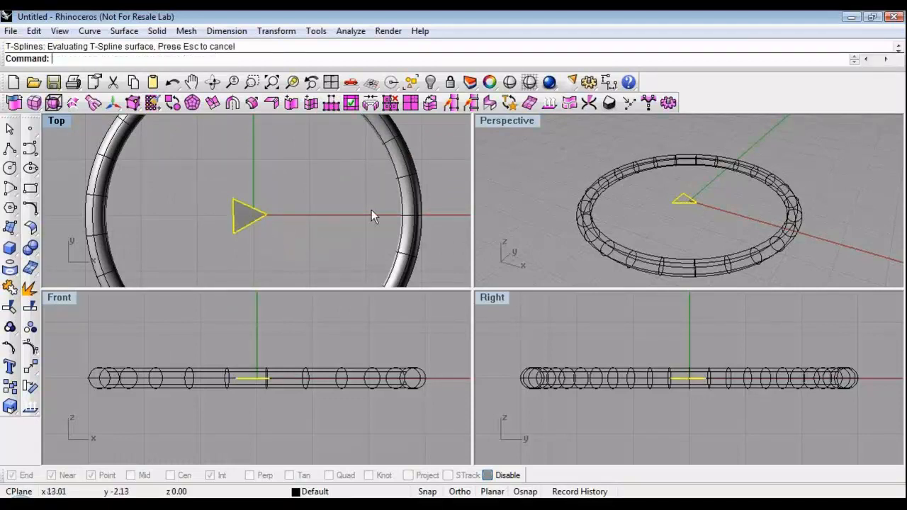
Maximize the Perspective viewport and display the ring and triangle shaded.
double_click(507, 121)
mouse_move(479, 236)
right_mouse_down()
mouse_move(485, 305)
mouse_move(455, 288)
mouse_move(476, 294)
right_mouse_up()
scroll(486, 305, "up", 3)
left_click(461, 286)
scroll(461, 286, "down", 2)
scroll(461, 286, "down", 2)
left_click(530, 82)
scroll(452, 287, "up", 4)
left_click(477, 295)
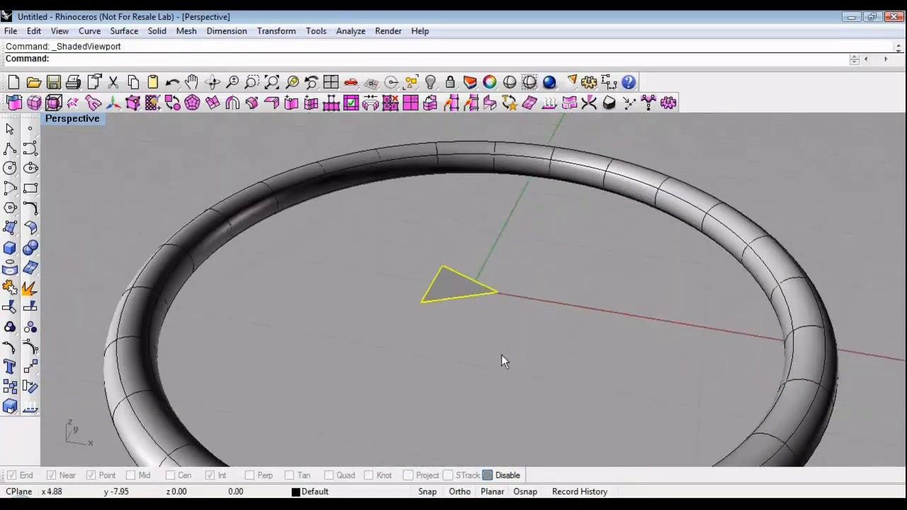
right_click_drag(501, 354, 450, 328, "shift")
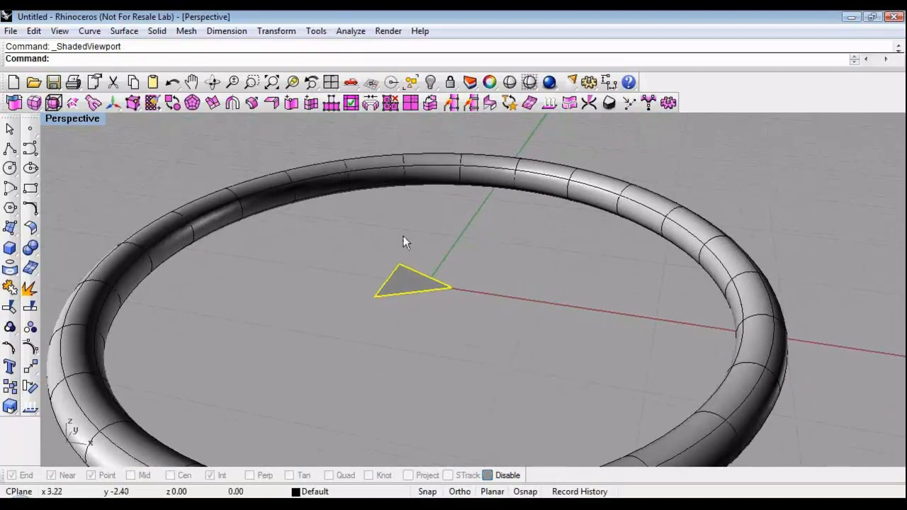
Thicken the triangular face into a small solid hub, using the PerVertexNormal direction without creased edges.
left_click(254, 105)
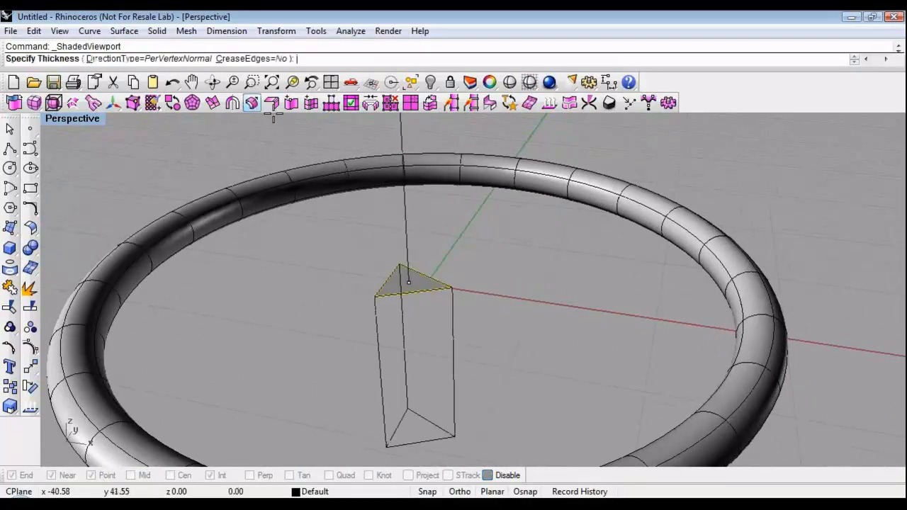
left_click(437, 323)
right_click_drag(408, 278, 420, 219)
left_click(417, 338)
scroll(409, 277, "up", 7)
scroll(504, 340, "down", 6)
scroll(501, 345, "down", 3)
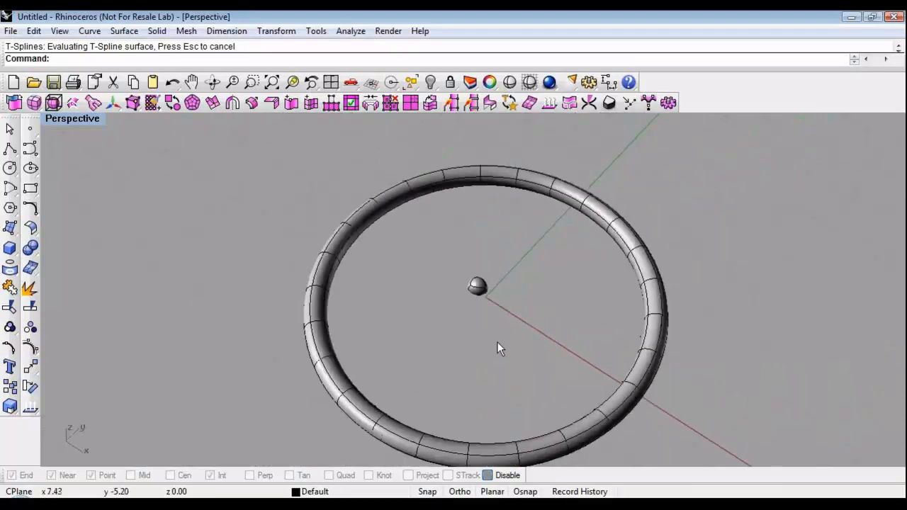
Toggle smooth display off for the ring and the hub, and activate the T-Splines Translate manipulator.
right_click_drag(498, 346, 390, 323)
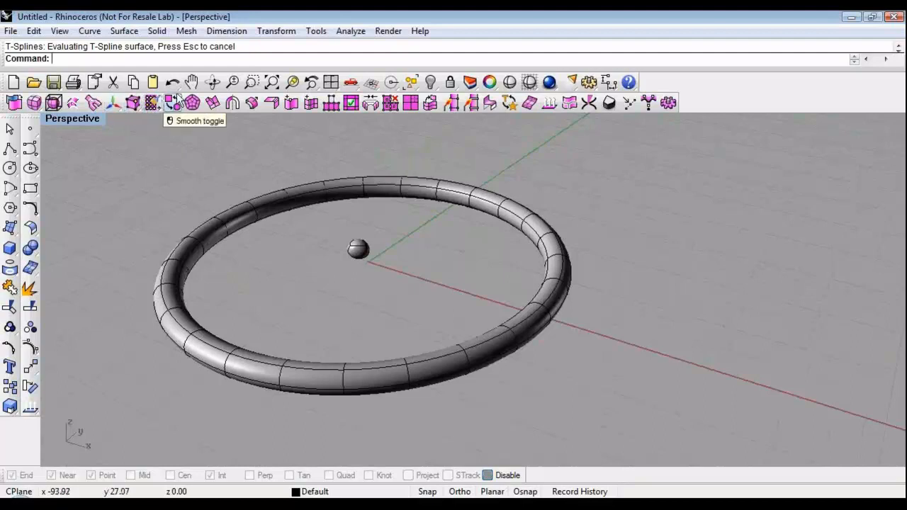
left_click(173, 105)
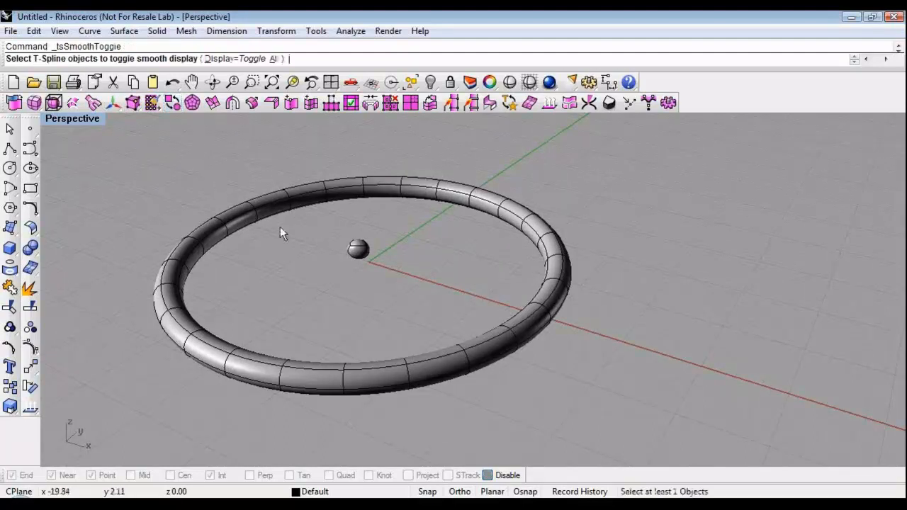
left_click(316, 193)
key("Return")
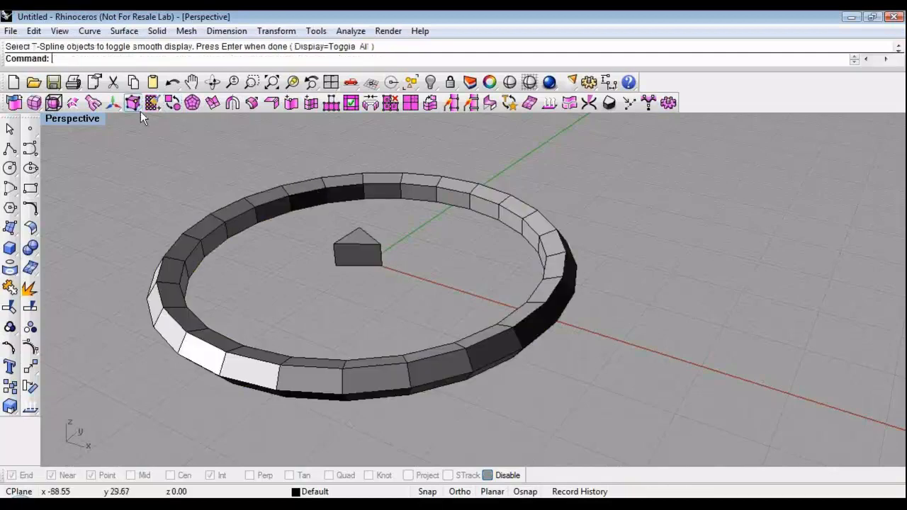
left_click(117, 102)
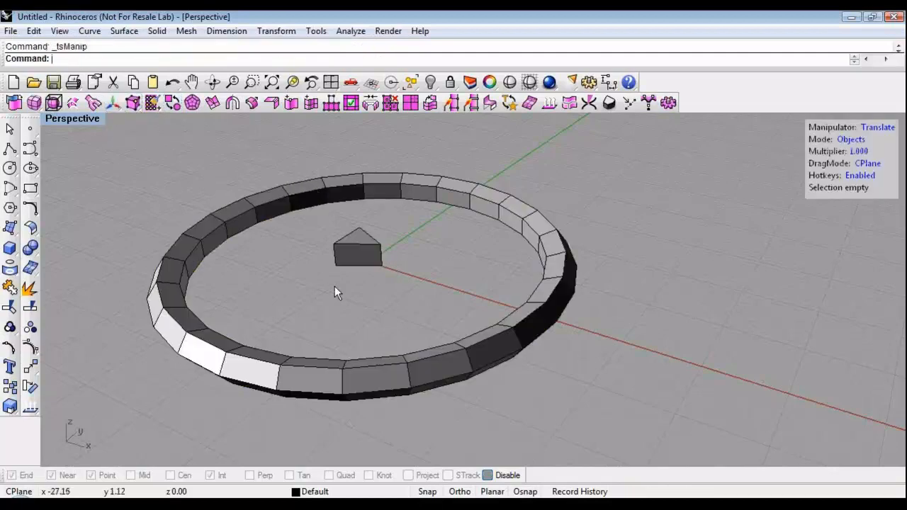
Start a Bridge in Faces mode between one side face of the triangular hub and the facing inner face of the ring.
right_click_drag(334, 287, 470, 268)
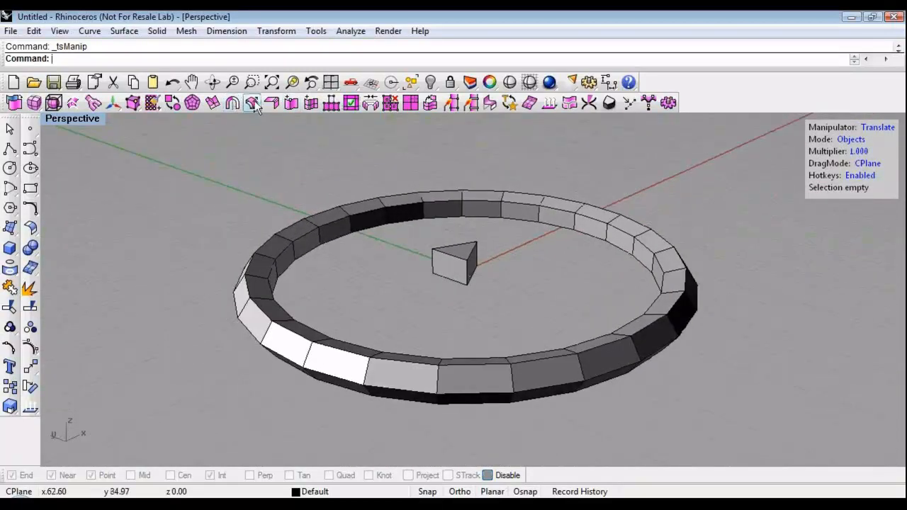
left_click(376, 105)
left_click(460, 273)
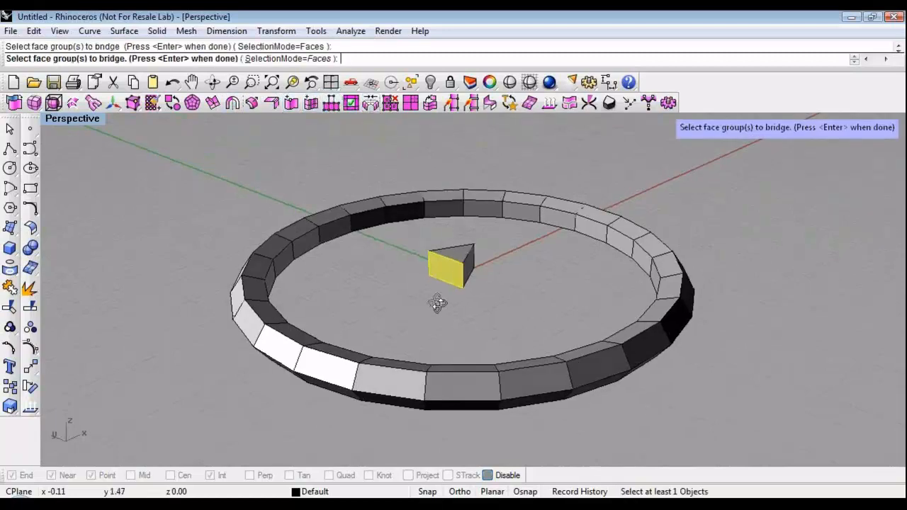
right_click_drag(437, 303, 371, 304)
left_click(371, 248)
key("Return")
right_click_drag(442, 375, 405, 263)
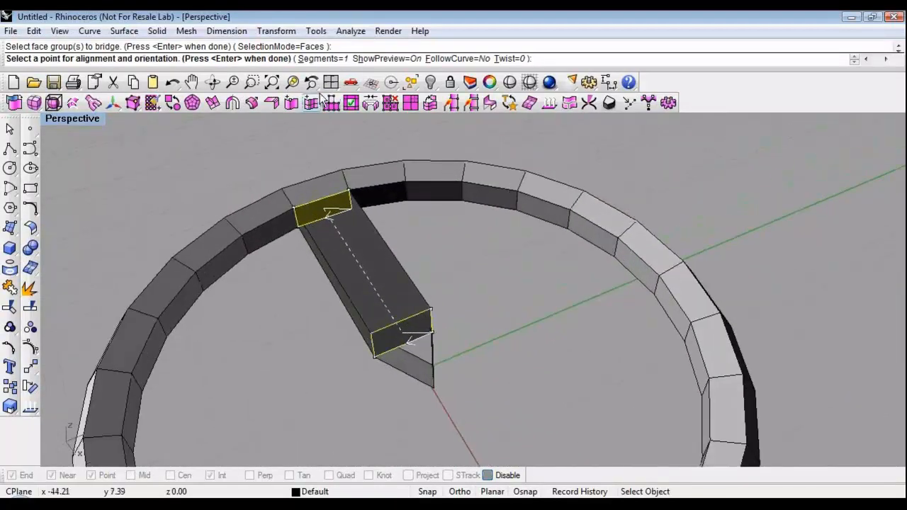
Build the first spoke's bridge with 5 segments and no twist, and return the model to smooth display.
left_click(408, 59)
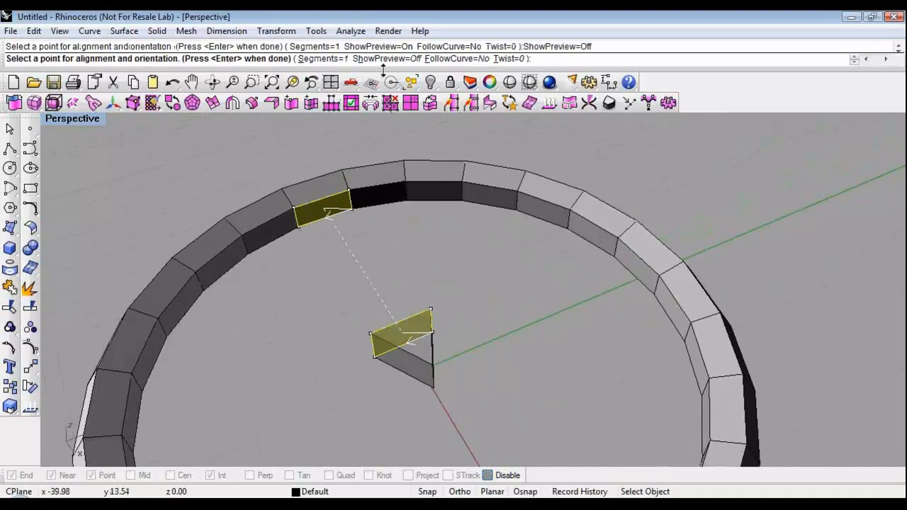
left_click(386, 59)
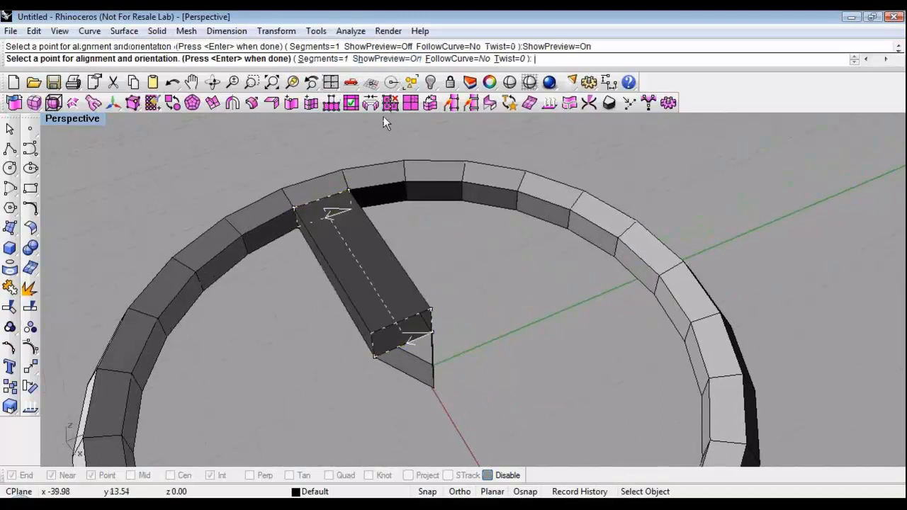
left_click(323, 59)
key("Return")
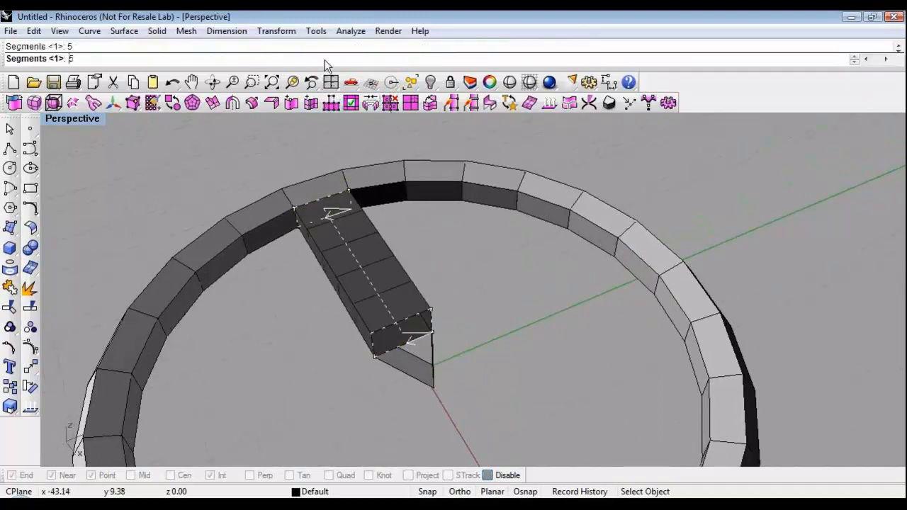
right_click_drag(411, 332, 509, 305)
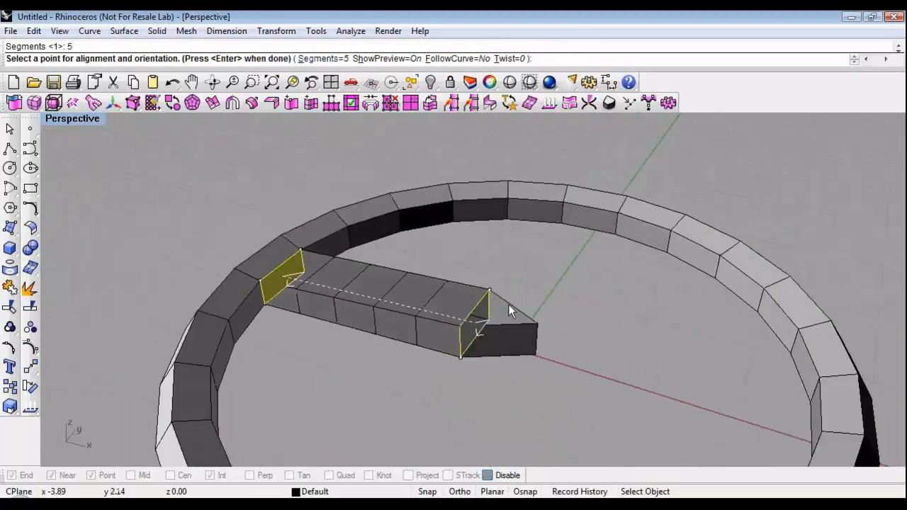
right_click(530, 300)
right_click_drag(523, 373, 536, 347, "shift")
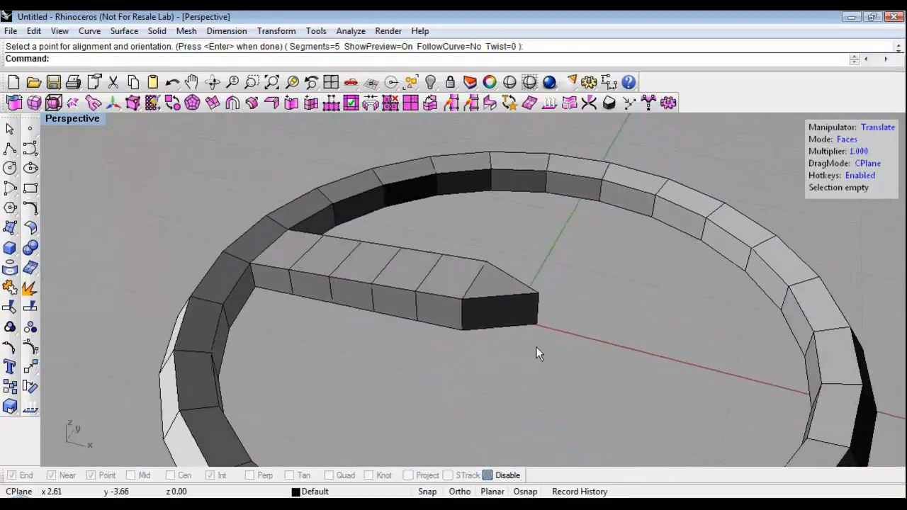
key("Tab")
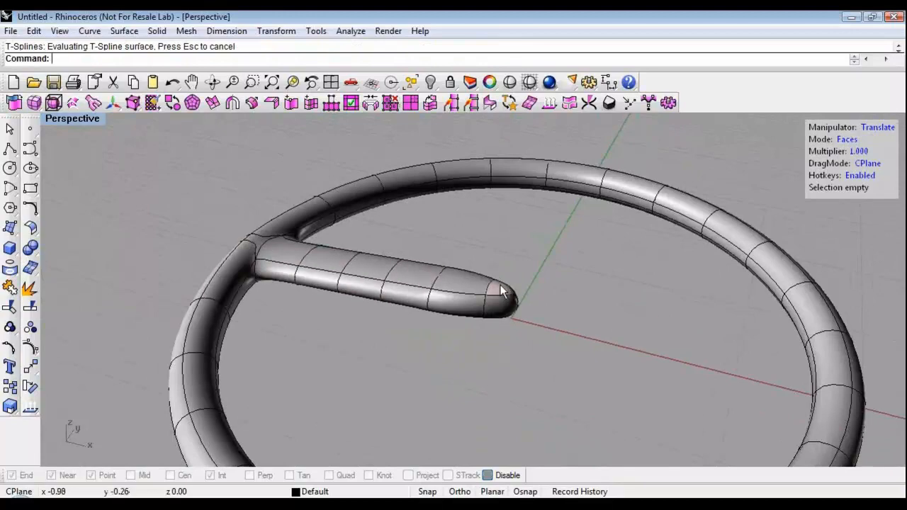
Bridge a second side face of the hub to the facing inner ring face with 5 segments.
right_click_drag(304, 263, 434, 253)
left_click(425, 245)
left_click(426, 226, "shift")
right_click_drag(346, 284, 423, 246)
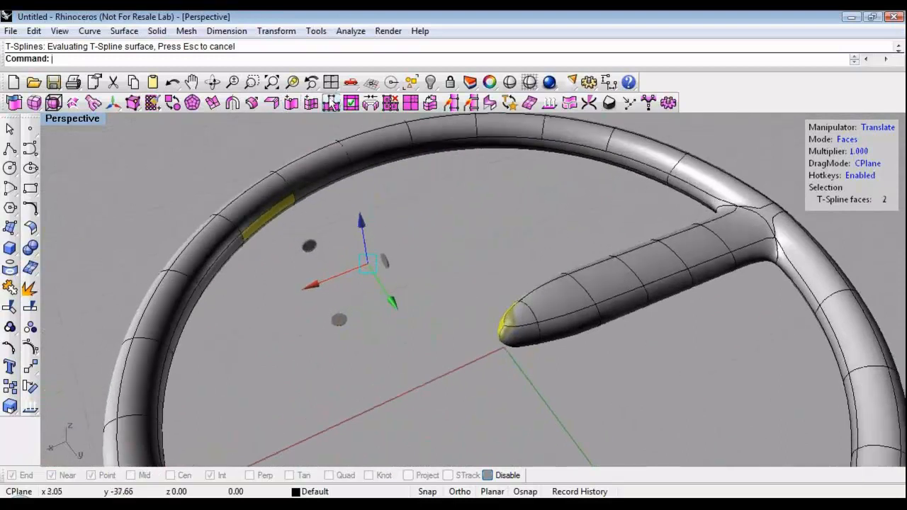
left_click(371, 103)
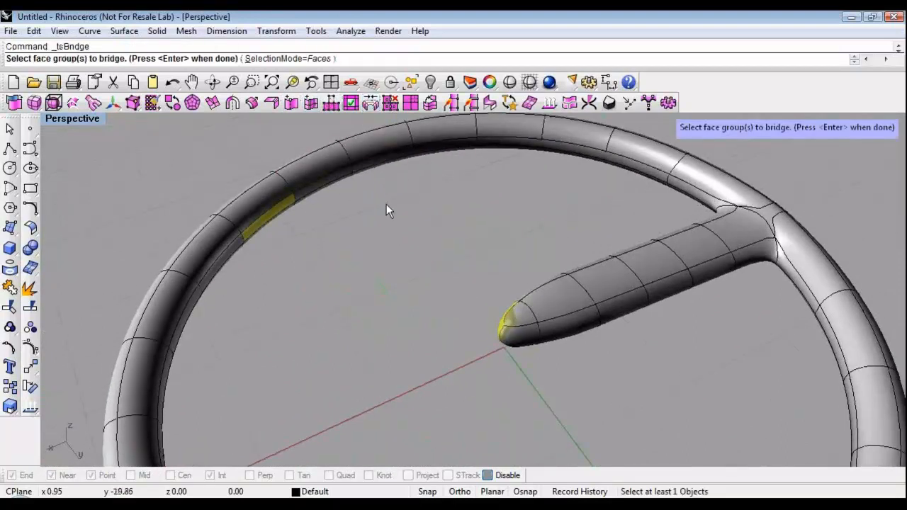
key("Return")
right_click_drag(432, 224, 439, 242)
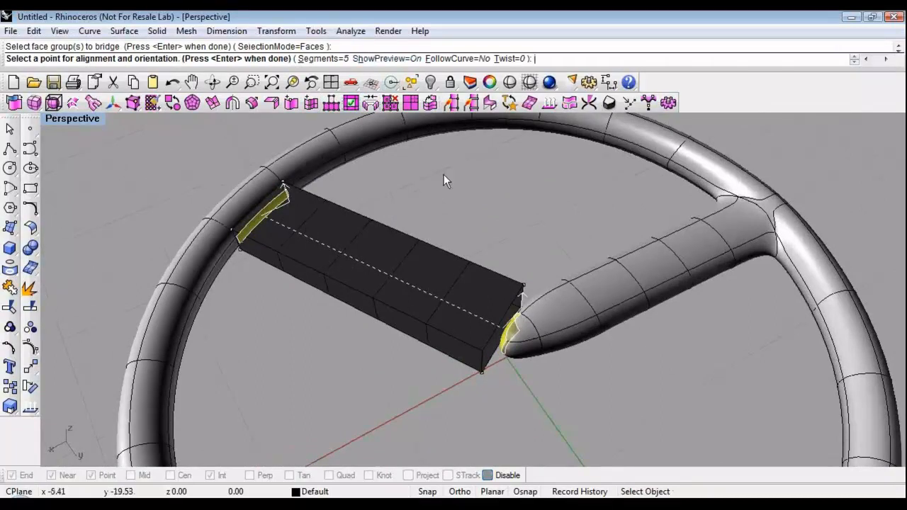
key("Return")
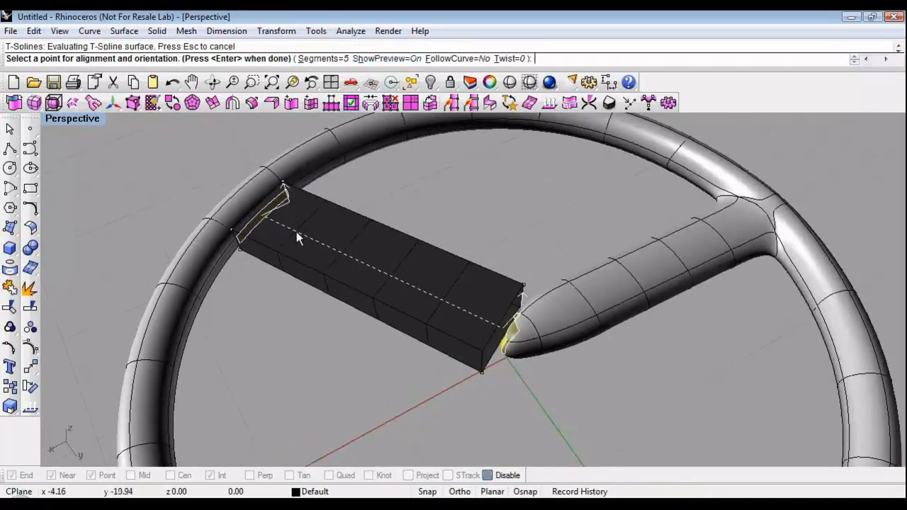
scroll(562, 312, "down", 2)
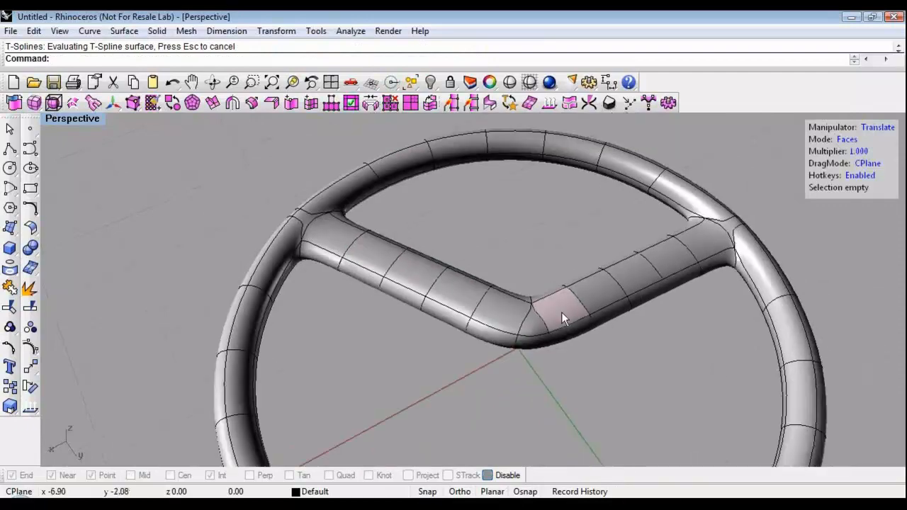
Start a Bridge between the hub's remaining side face and the facing inner face of the ring.
right_click_drag(572, 325, 387, 309)
left_click(507, 285)
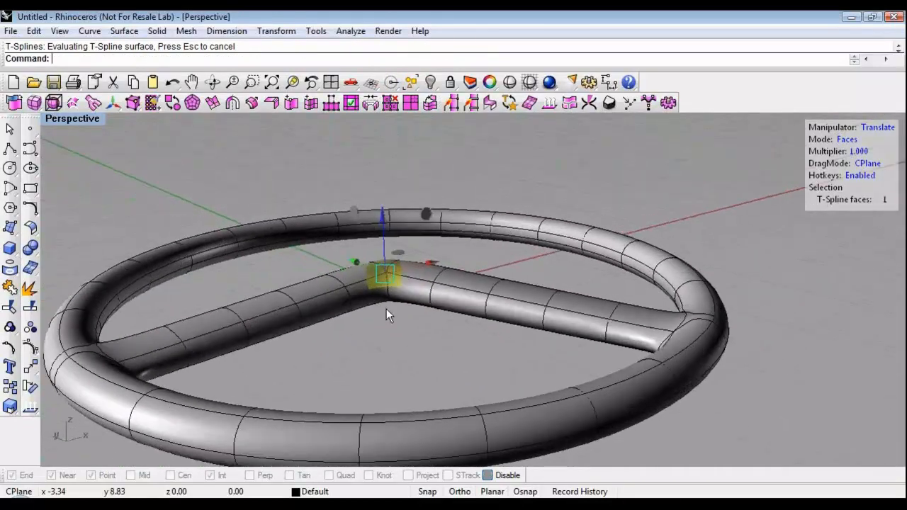
scroll(387, 221, "up", 4)
right_click_drag(385, 221, 360, 273)
left_click(383, 195)
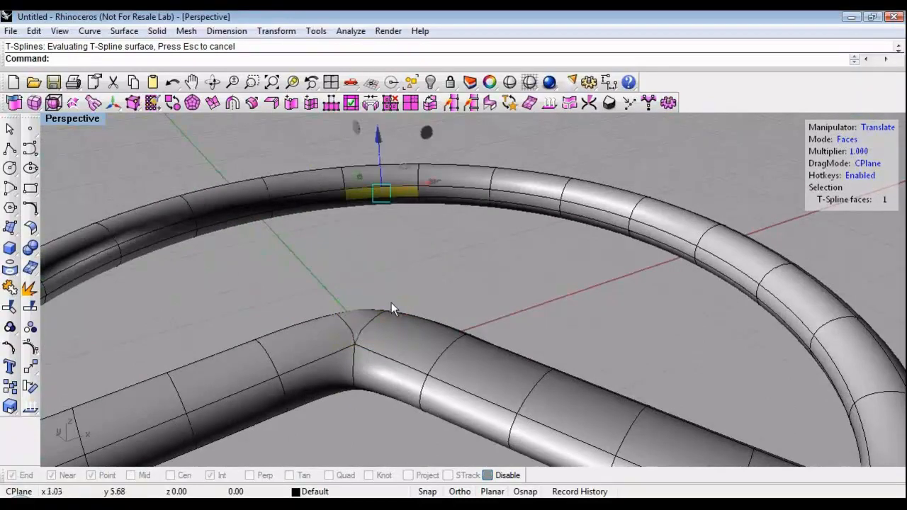
right_click_drag(391, 303, 638, 291)
left_click(638, 292, "shift")
scroll(477, 269, "down", 2)
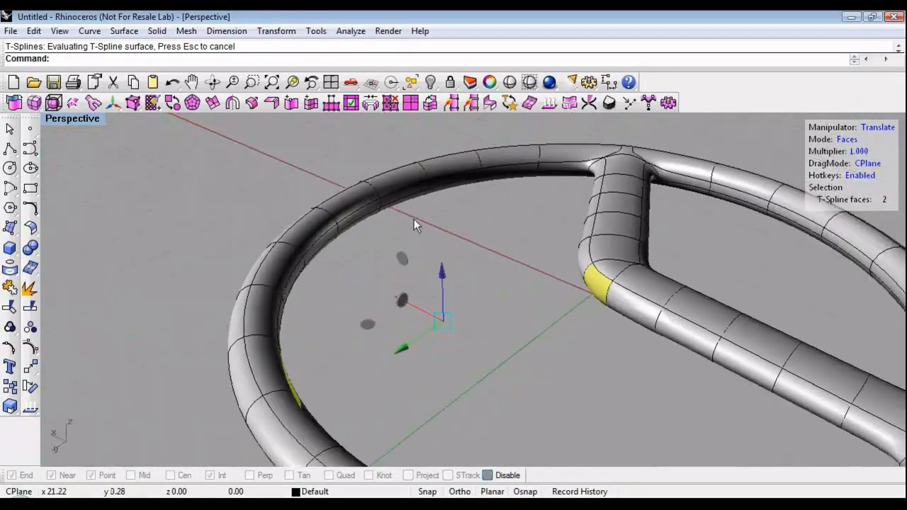
left_click(375, 103)
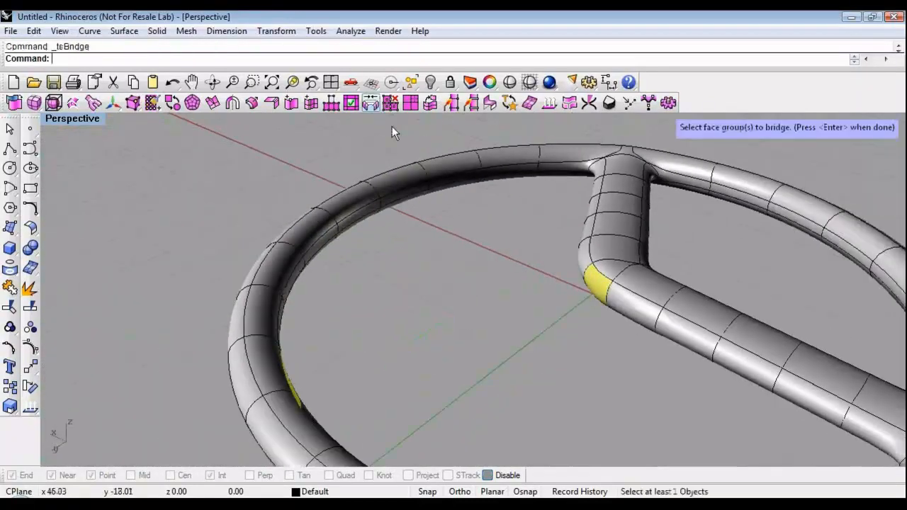
right_click_drag(546, 334, 476, 336)
right_click(516, 321)
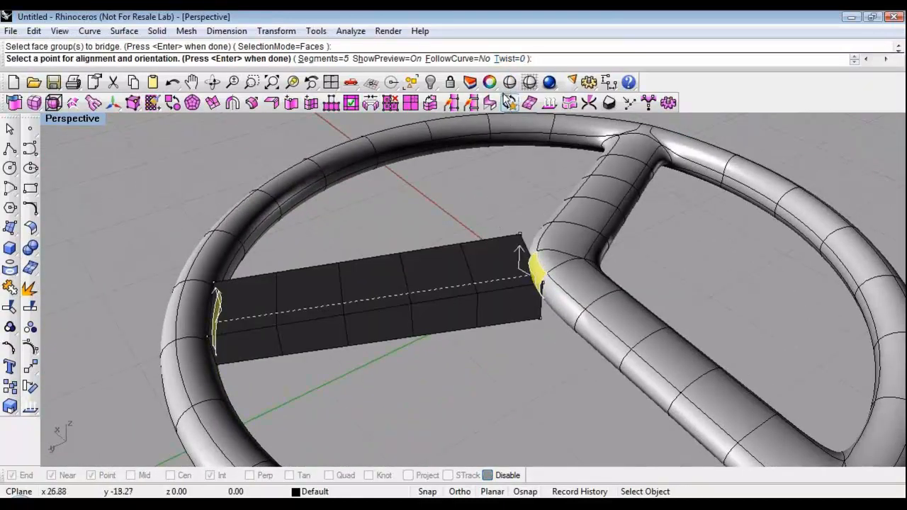
Build the third spoke's bridge with a twist of 1 rotation and 10 segments.
left_click(509, 59)
key("Return")
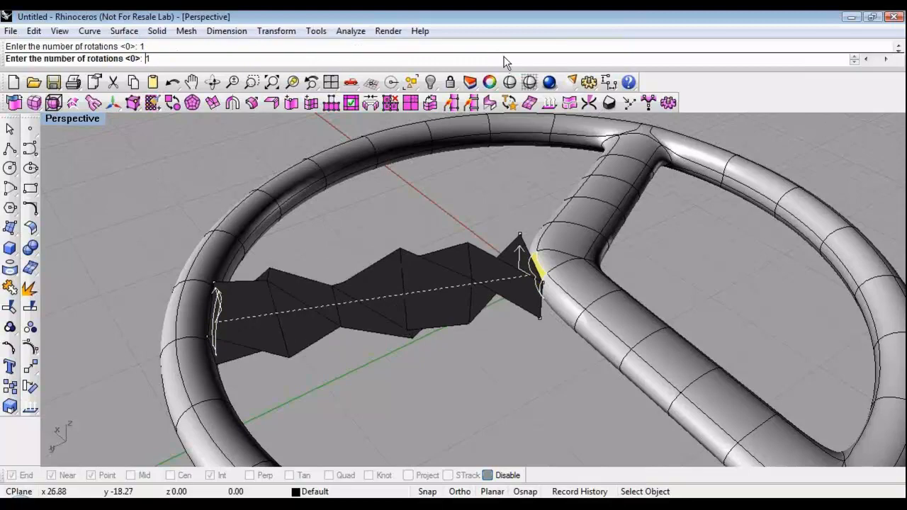
right_click_drag(470, 336, 335, 181)
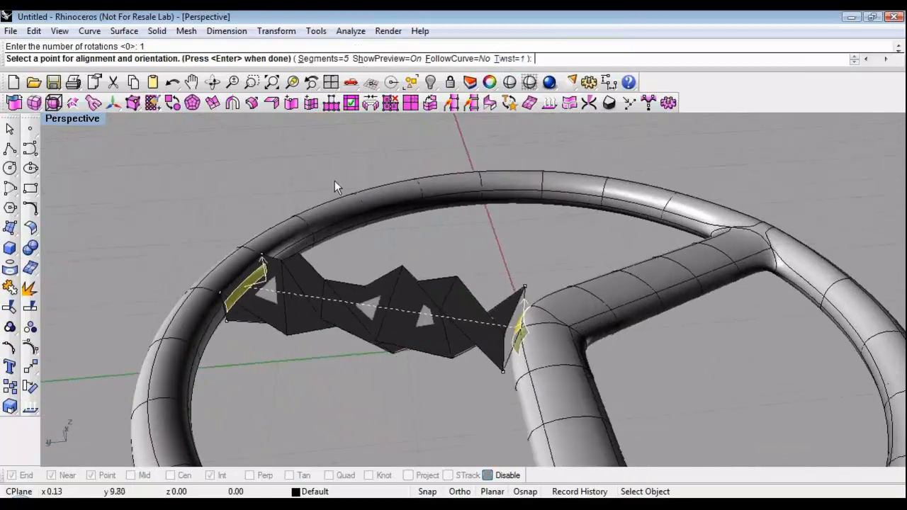
left_click(324, 58)
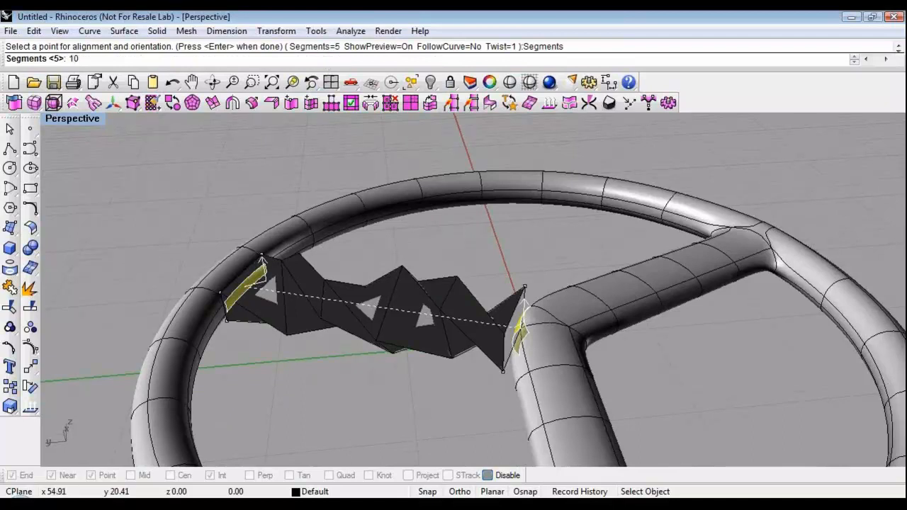
key("Return")
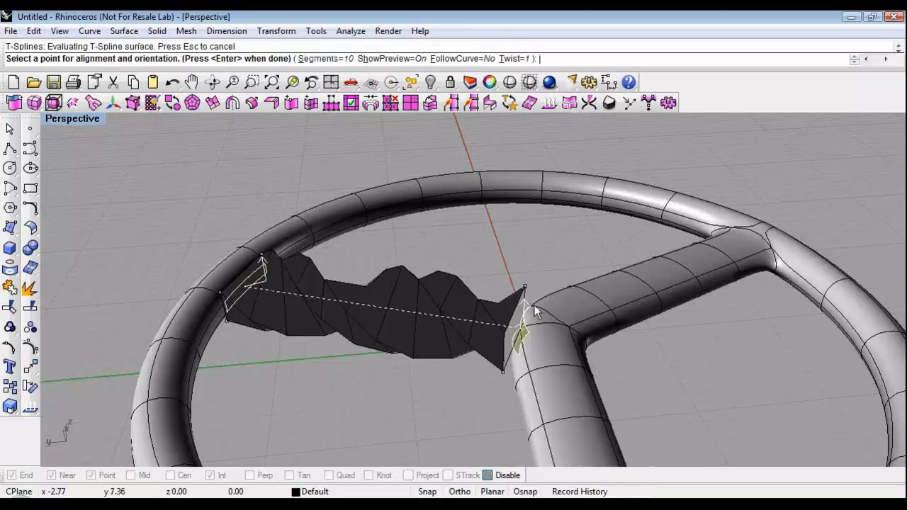
key("Return")
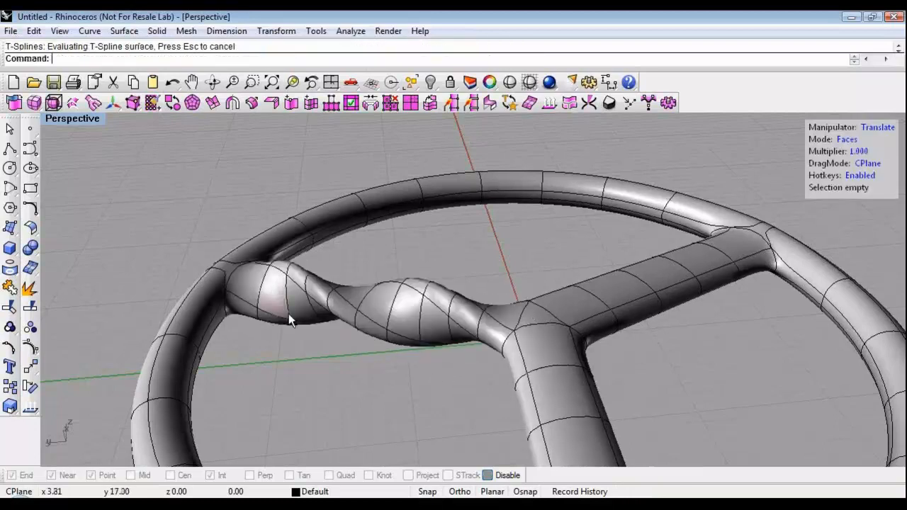
Make the whole steering wheel T-Spline uniform.
right_click_drag(354, 329, 350, 293)
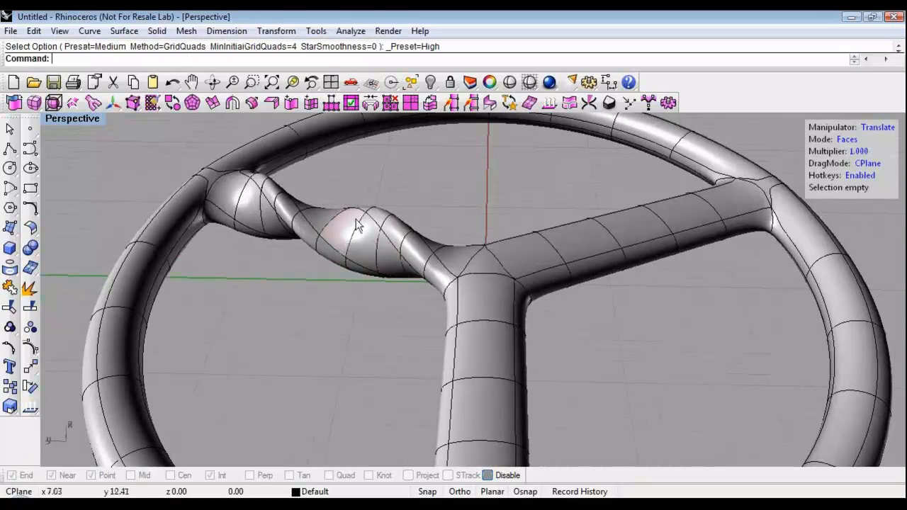
scroll(340, 306, "down", 2)
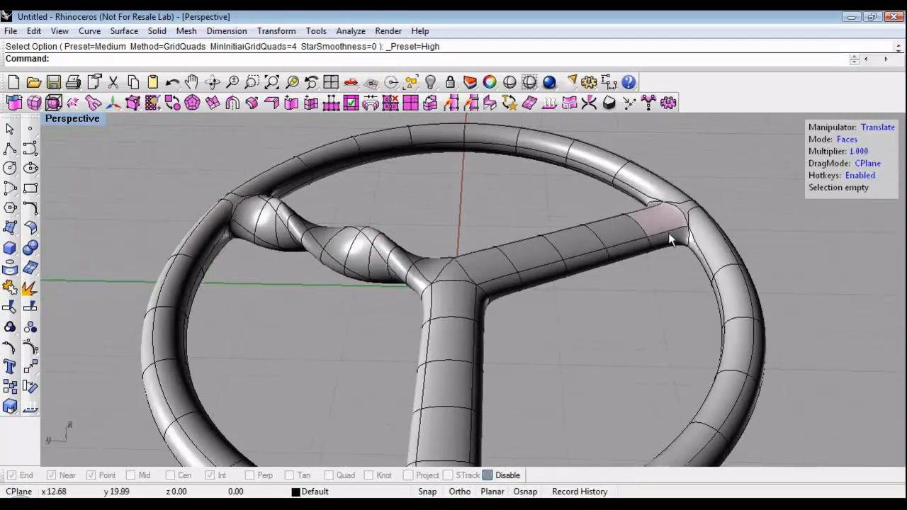
scroll(655, 294, "down", 5)
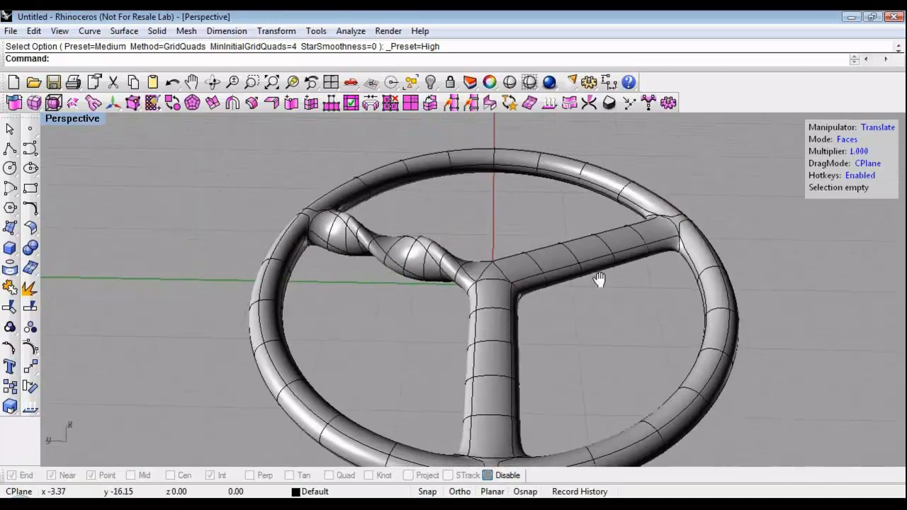
scroll(550, 184, "up", 2)
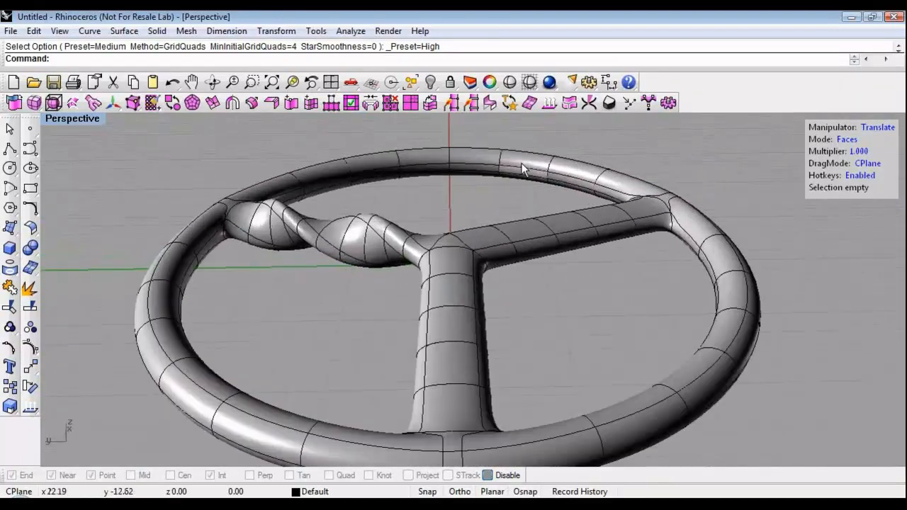
left_click(511, 103)
left_click(472, 278)
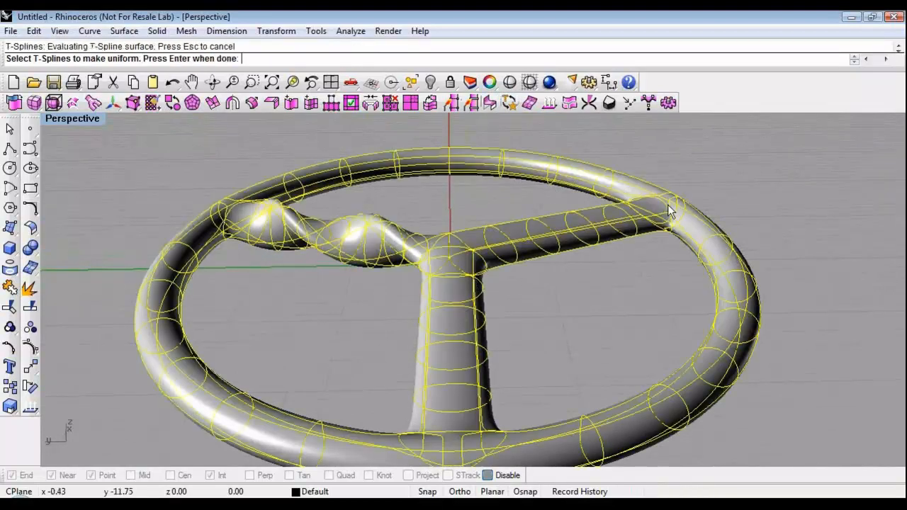
key("Return")
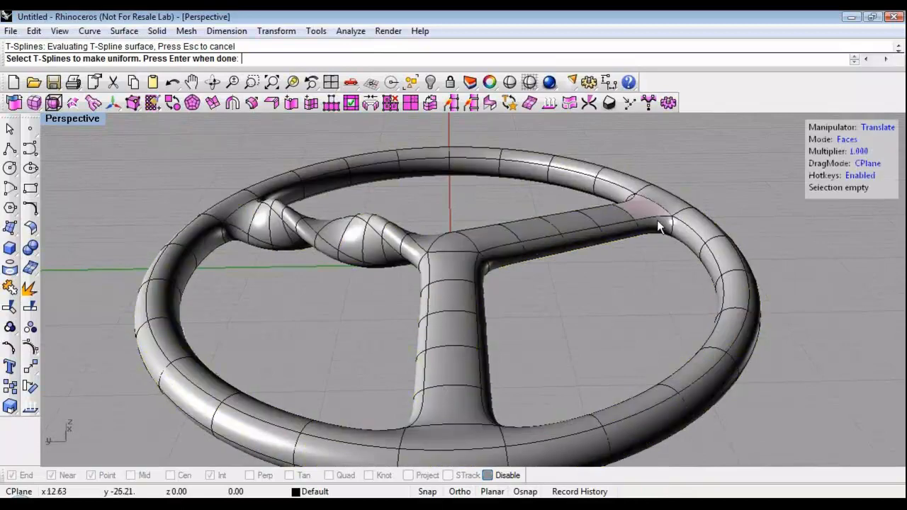
Turn smooth display off and delete the middle and hub-side faces of the twisted spoke.
right_click_drag(502, 419, 467, 390)
scroll(441, 356, "down", 2)
right_click_drag(440, 356, 404, 270)
scroll(374, 249, "up", 4)
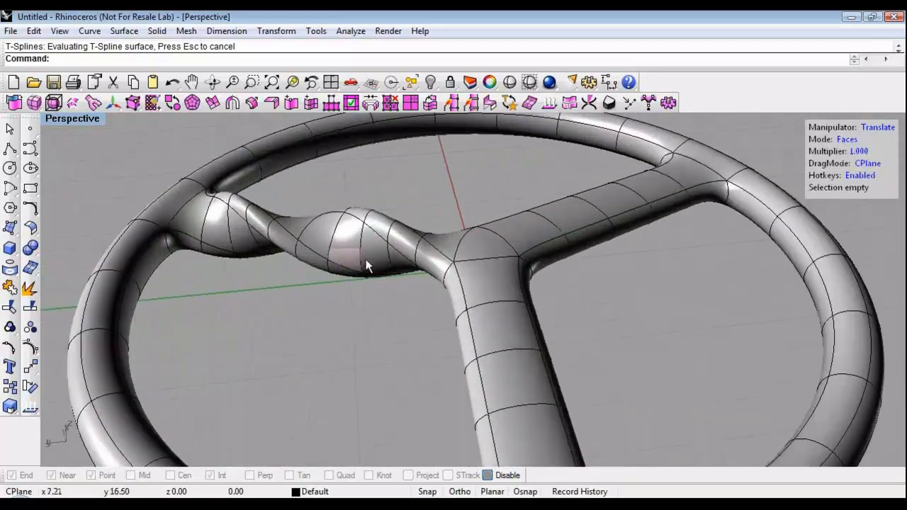
right_click_drag(269, 261, 451, 351)
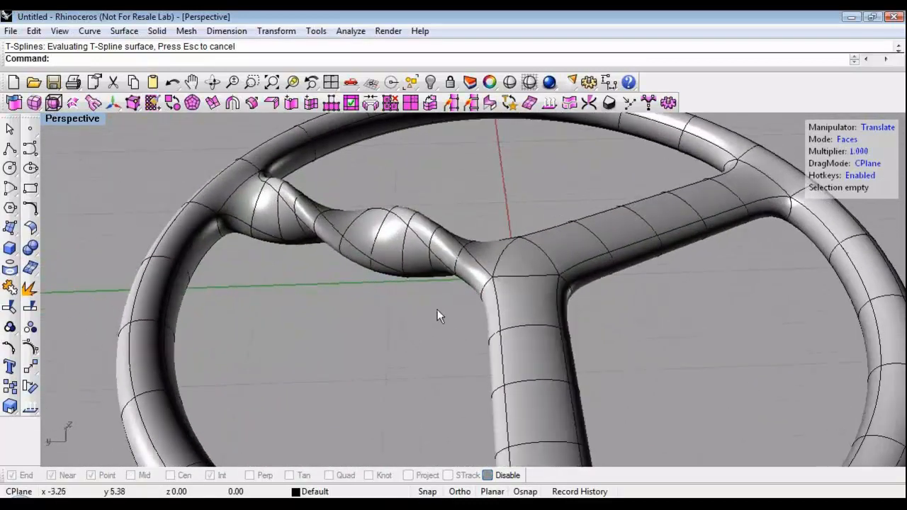
right_click_drag(438, 310, 458, 288)
key("b")
left_click_drag(395, 175, 396, 177)
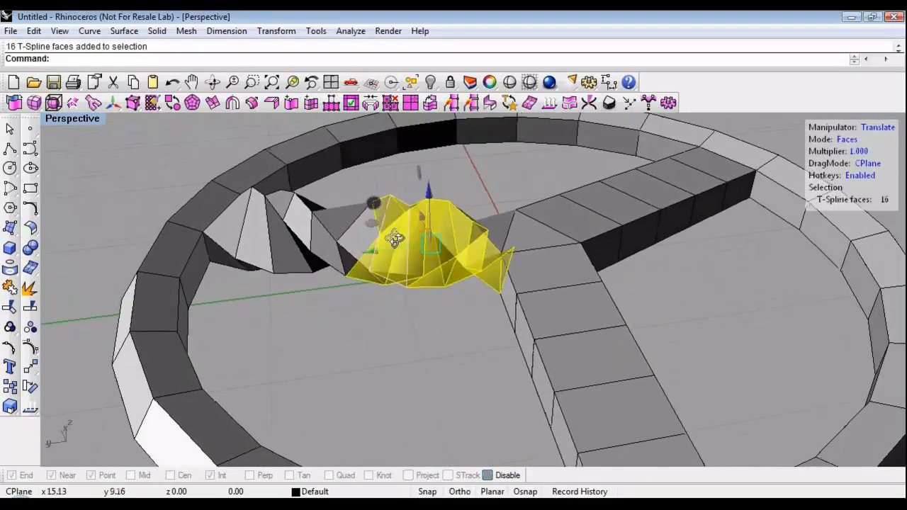
right_click_drag(395, 178, 391, 330)
left_click_drag(305, 188, 306, 189)
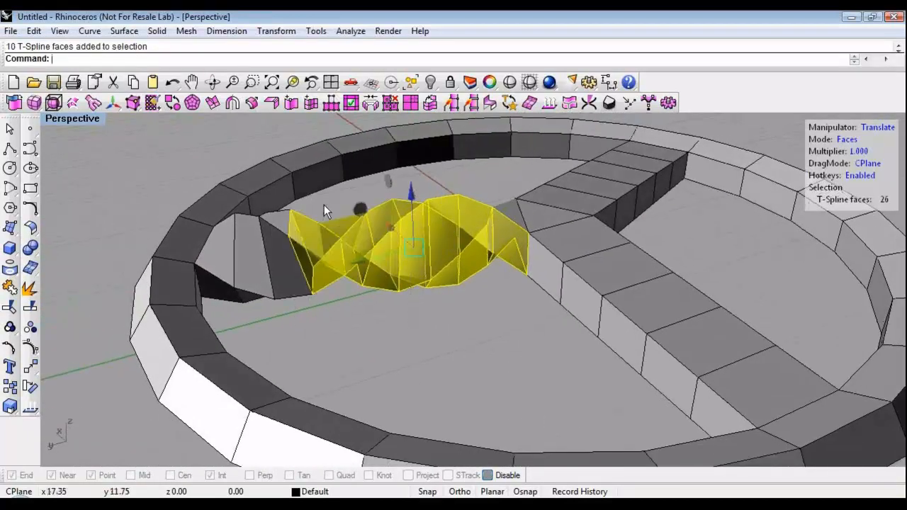
key("Delete")
Delete the twisted spoke's leftover faces at the ring and at the hub.
right_click_drag(358, 261, 396, 262, "shift")
right_click_drag(396, 261, 413, 370)
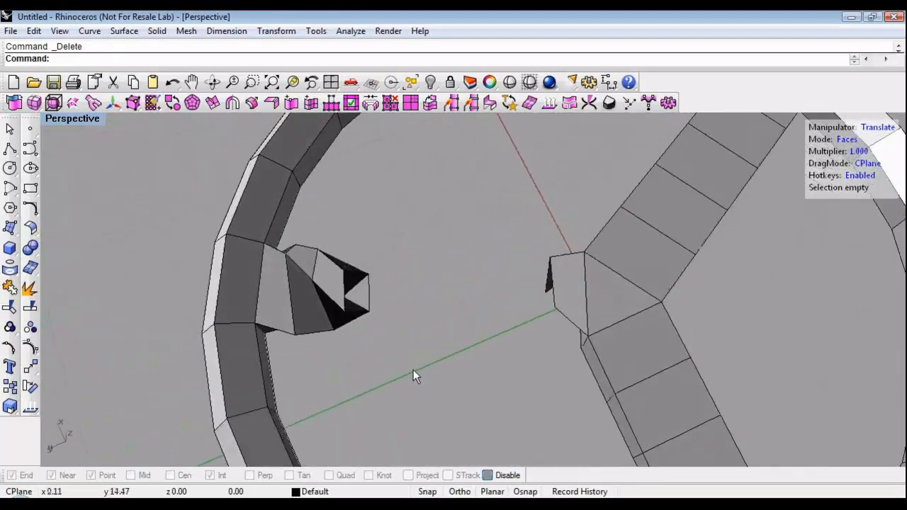
left_click_drag(298, 239, 285, 243)
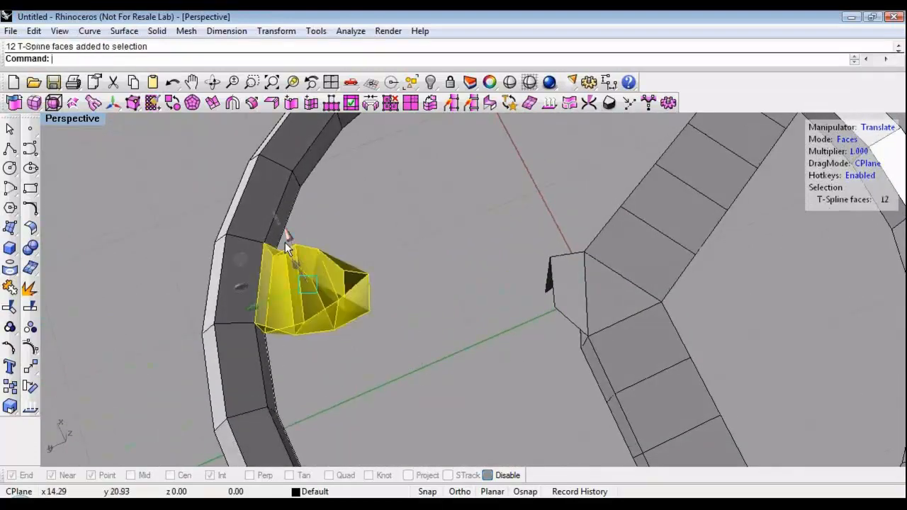
key("Delete")
right_click_drag(558, 384, 495, 362)
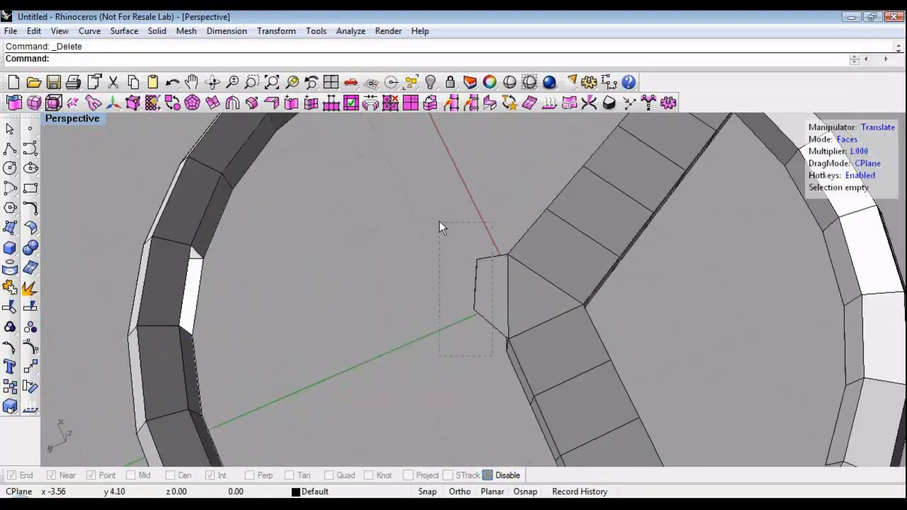
left_click_drag(439, 227, 439, 221)
key("Delete")
Fill the open holes in the ring and the hub where the twisted spoke was attached.
right_click_drag(439, 222, 401, 257)
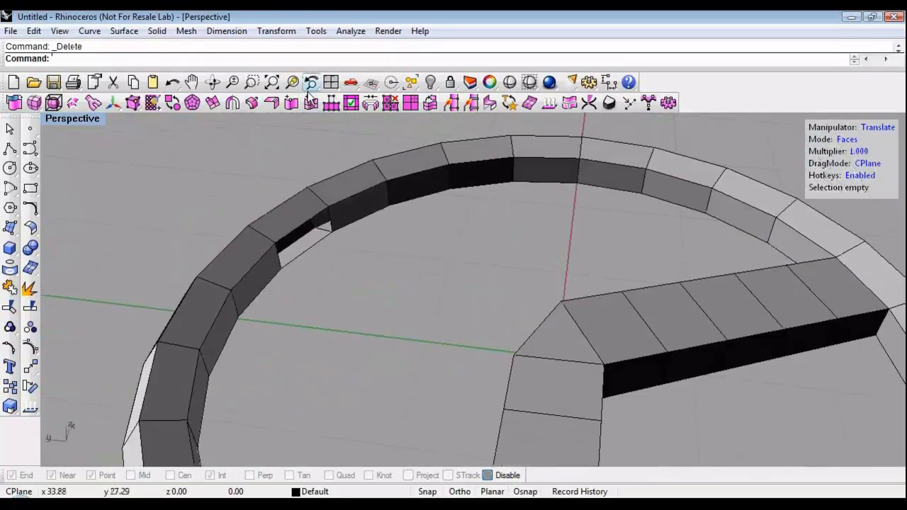
left_click(347, 104)
left_click(307, 218)
right_click(307, 219)
right_click_drag(485, 297, 702, 282)
left_click(612, 206)
right_click(639, 276)
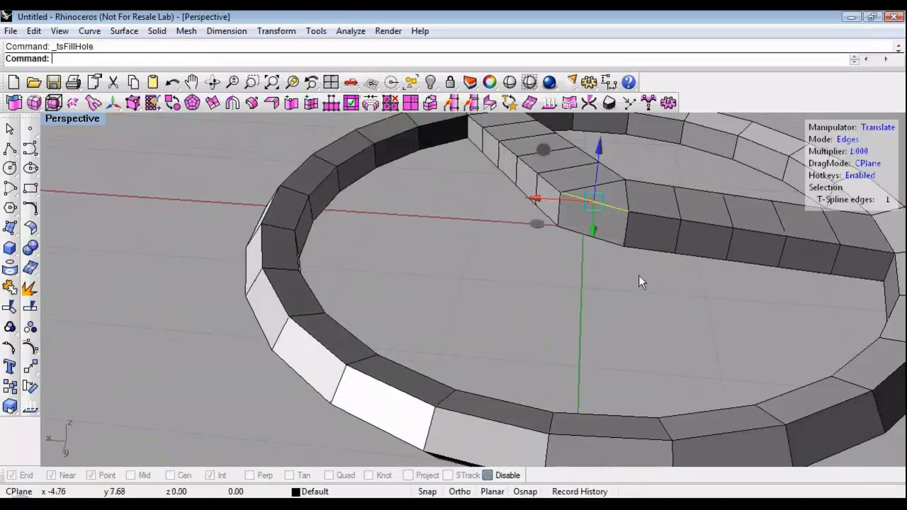
Start a Bridge in Faces mode between the hub's free side face and the facing inner ring face.
right_click_drag(639, 275, 562, 299)
left_click(611, 252)
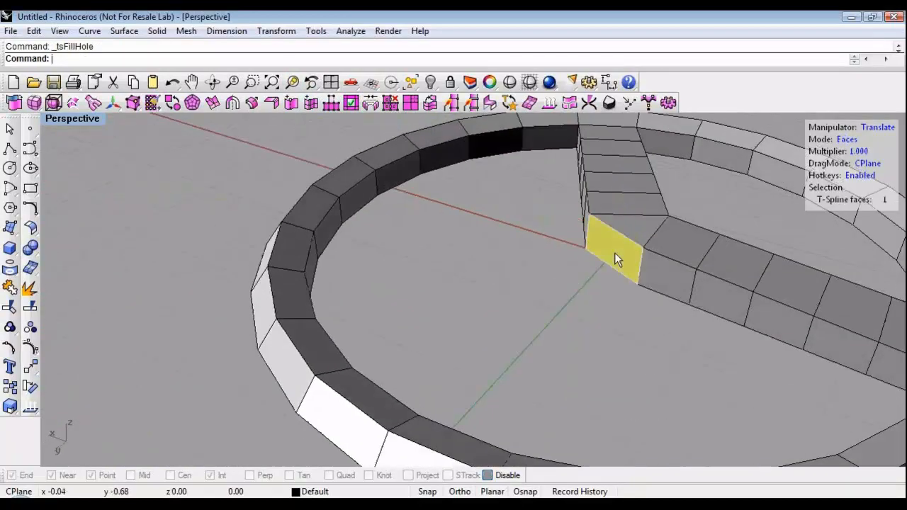
right_click_drag(503, 290, 373, 345)
right_click_drag(423, 345, 449, 273)
left_click(400, 220, "shift")
right_click_drag(401, 220, 738, 312)
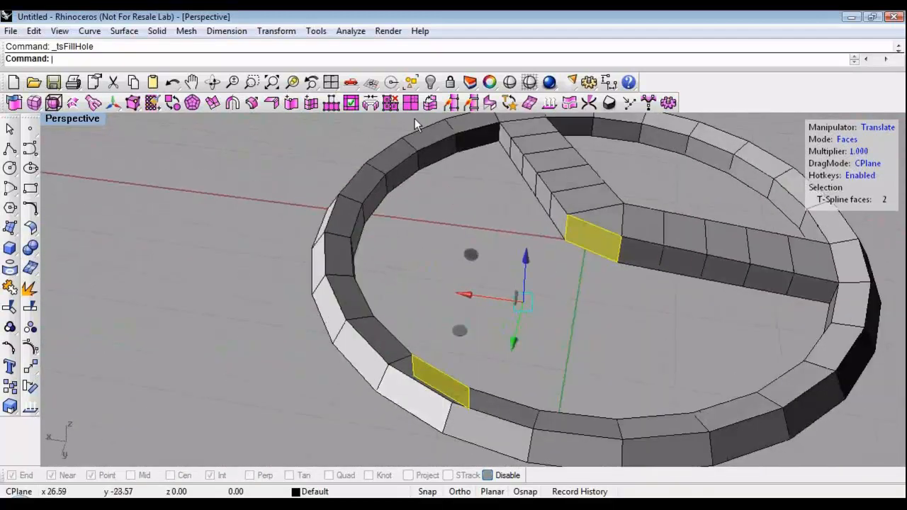
left_click(372, 103)
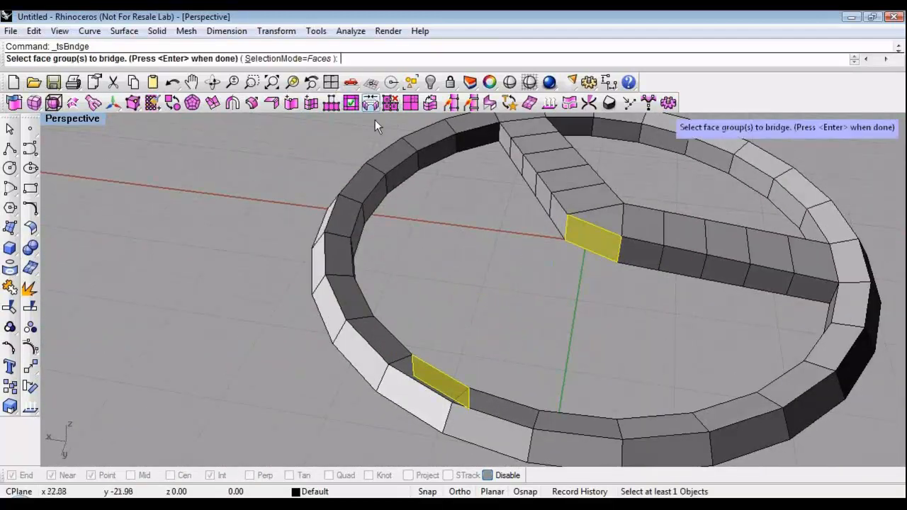
key("Return")
Build the third spoke's bridge with a twist of 0 and 5 segments.
left_click(514, 59)
type("0")
key("Return")
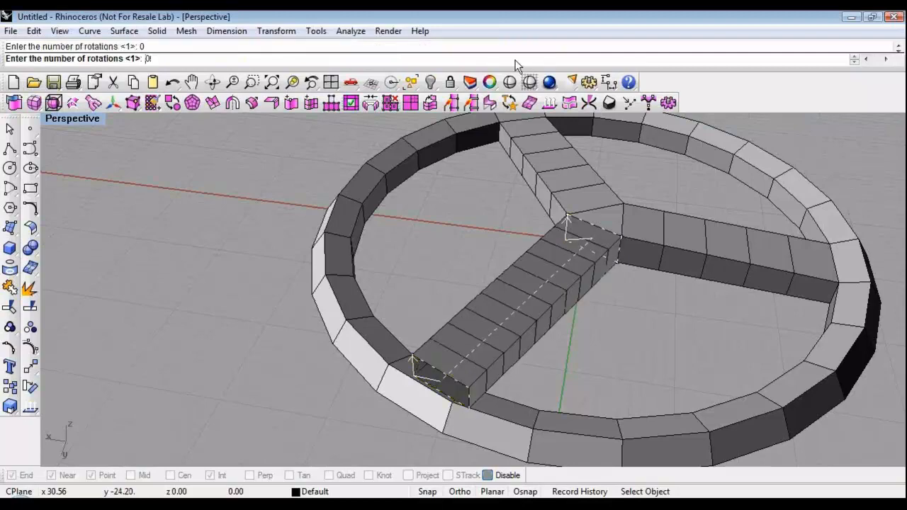
left_click(331, 58)
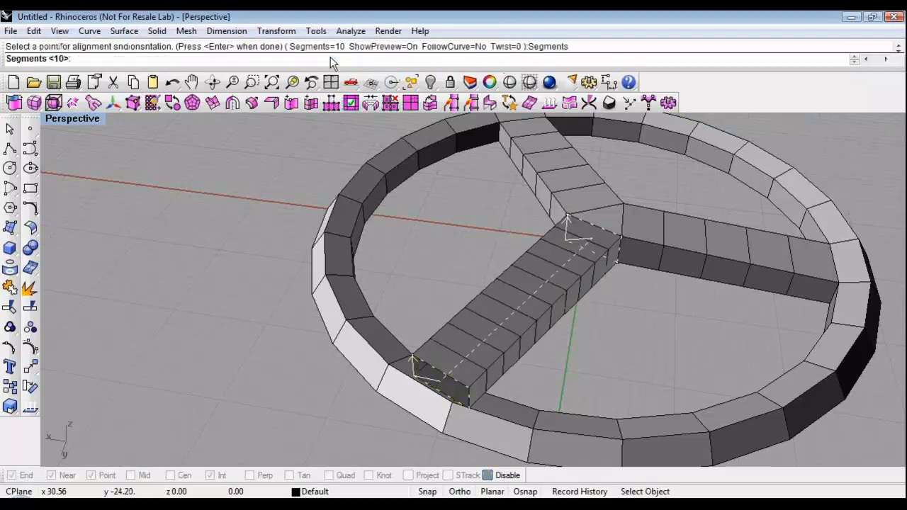
type("5")
key("Return")
key("Return")
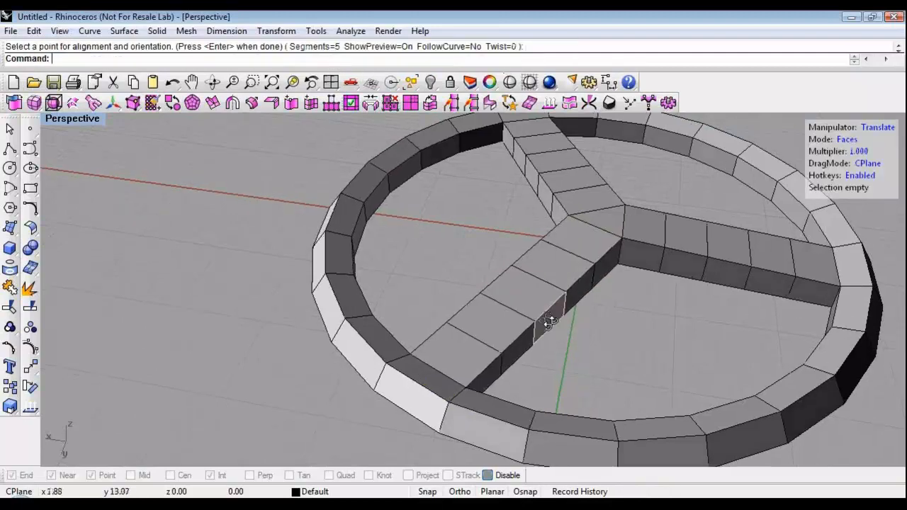
Return the steering wheel to smooth display and restore the four-viewport layout.
scroll(616, 332, "up", 3)
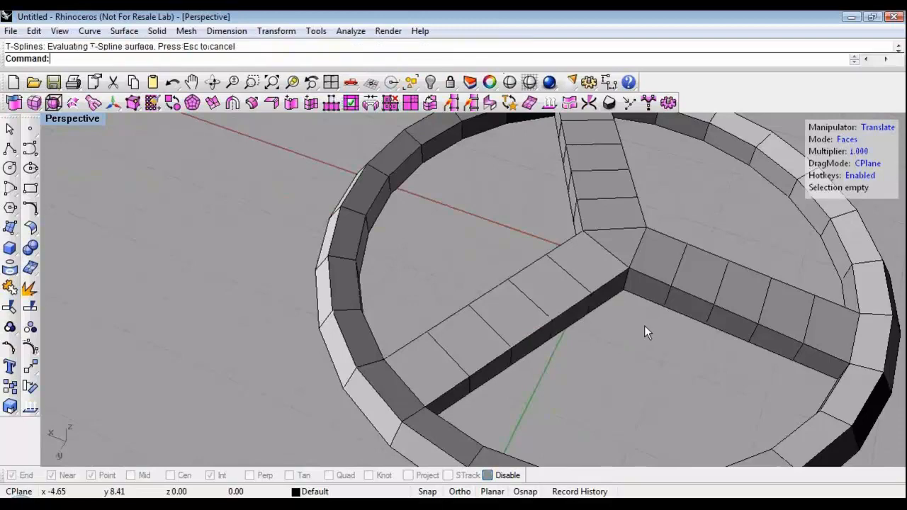
key("Tab")
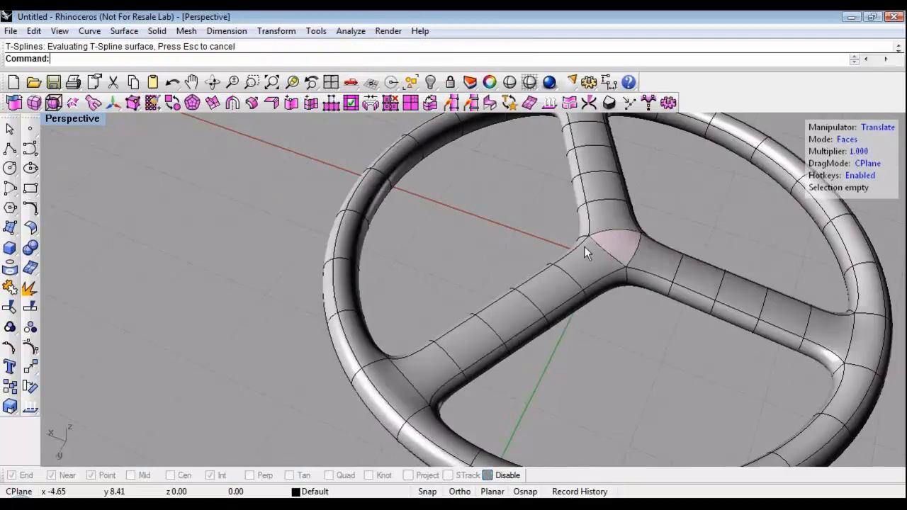
scroll(701, 325, "down", 2)
right_click_drag(592, 324, 496, 312, "shift")
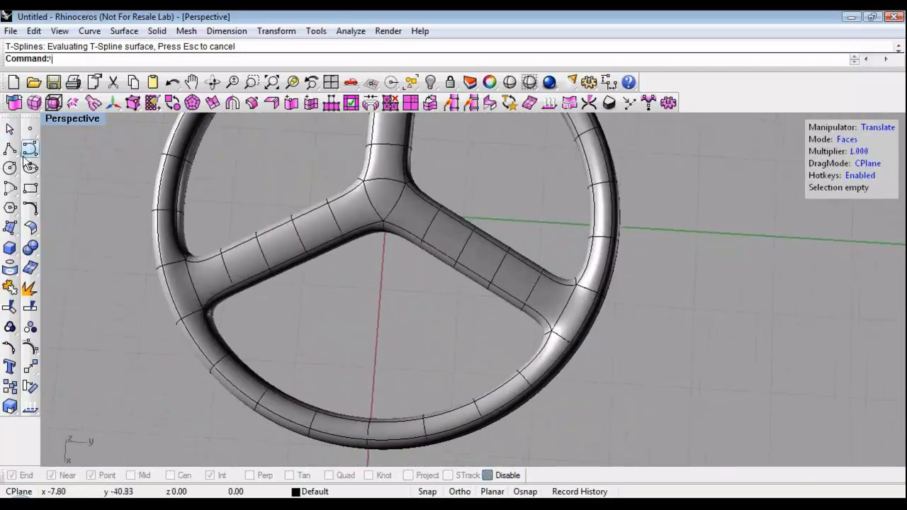
key("ctrl+m")
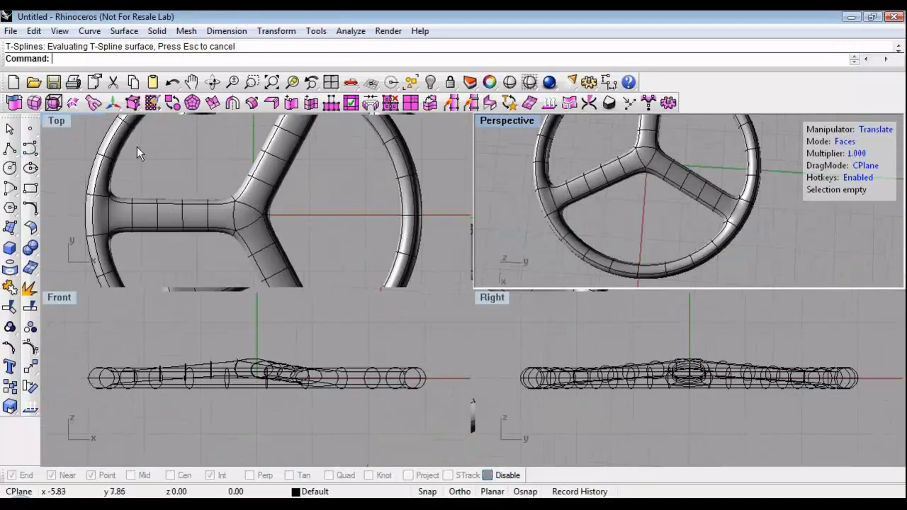
Maximize the Top viewport with the steering wheel and its spokes in view.
double_click(61, 121)
right_click_drag(353, 231, 249, 259)
scroll(301, 235, "down", 4)
left_click(30, 148)
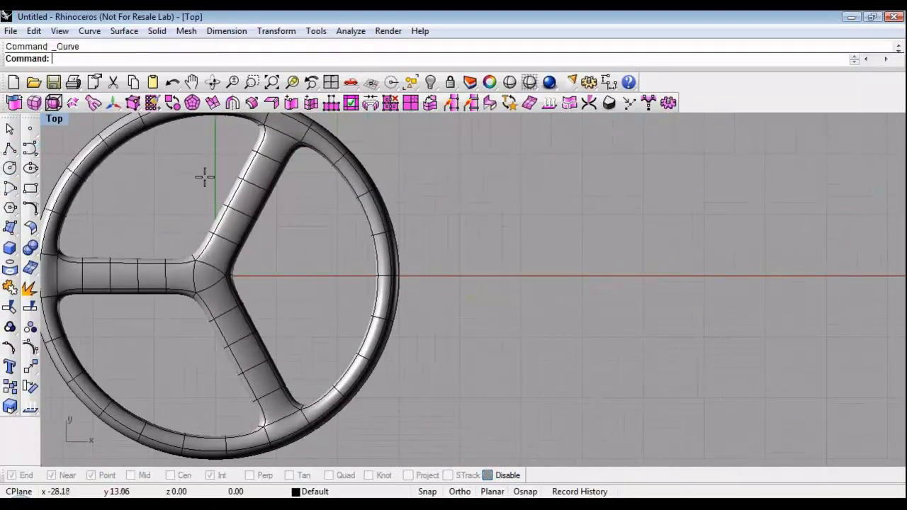
left_click(265, 207)
left_click(273, 244)
left_click(290, 248)
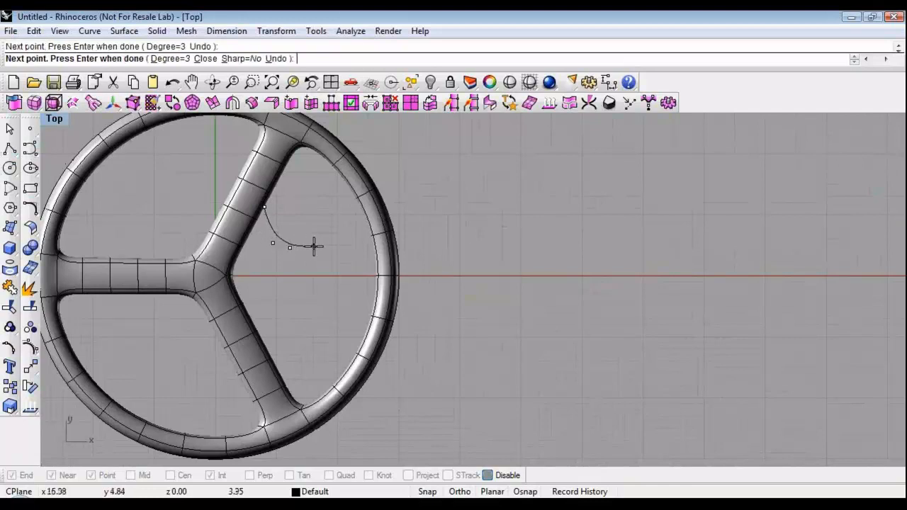
left_click(324, 251)
left_click(350, 257)
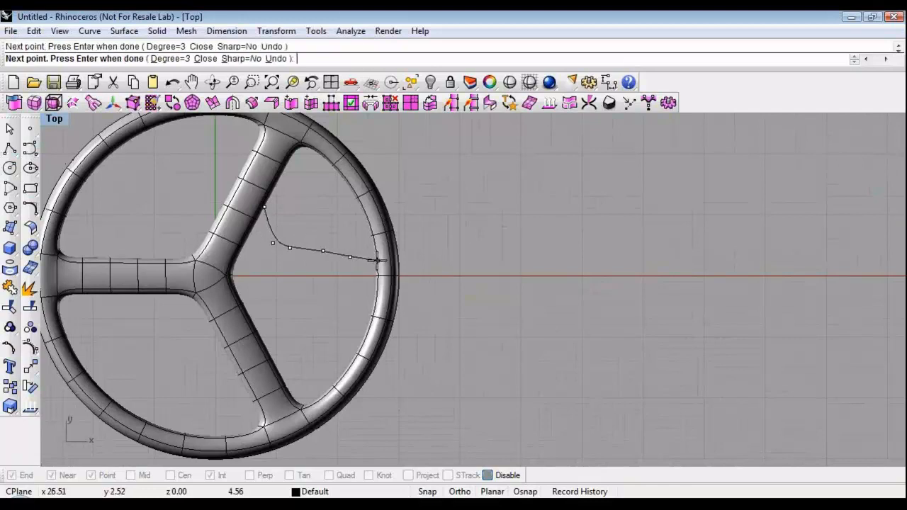
key("Escape")
Draw a smooth degree-3 curve in the Top view from the middle of the +Y spoke's side to the ring's inner edge near the X axis.
right_click(329, 259)
left_click(264, 207)
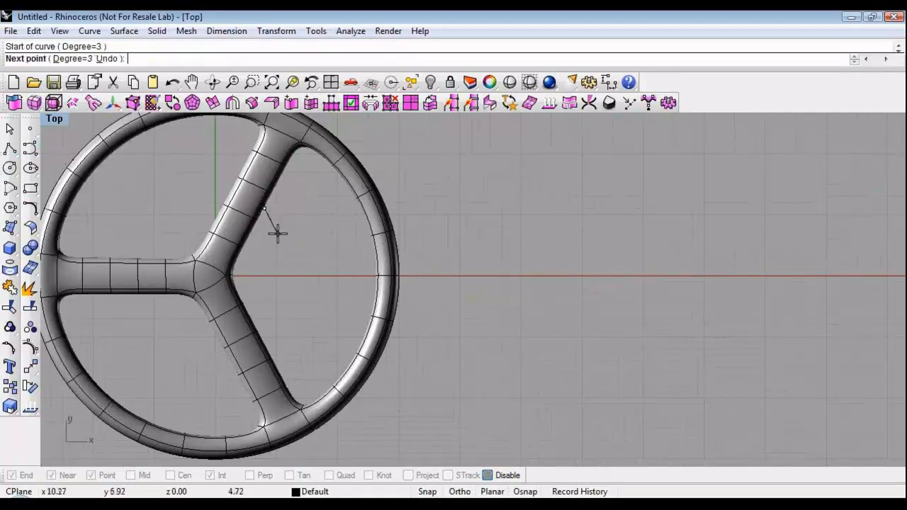
left_click(278, 234)
left_click(297, 250)
left_click(340, 259)
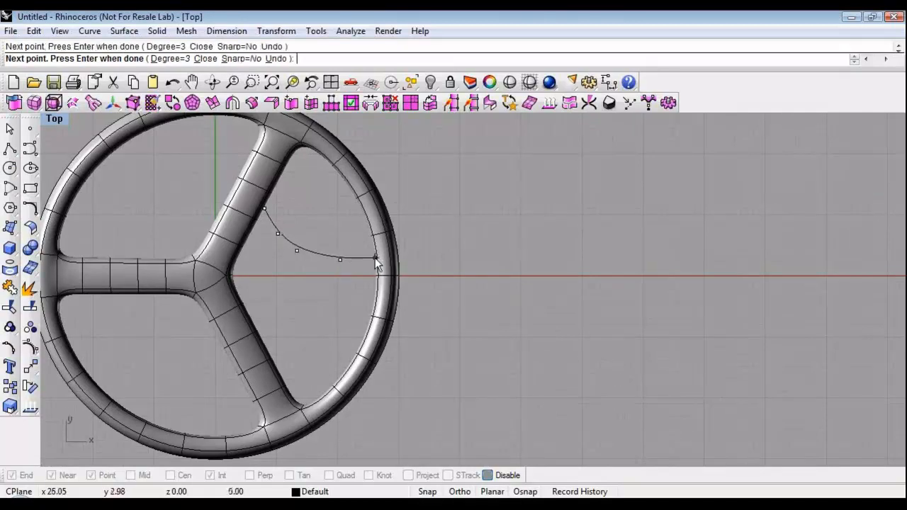
key("Return")
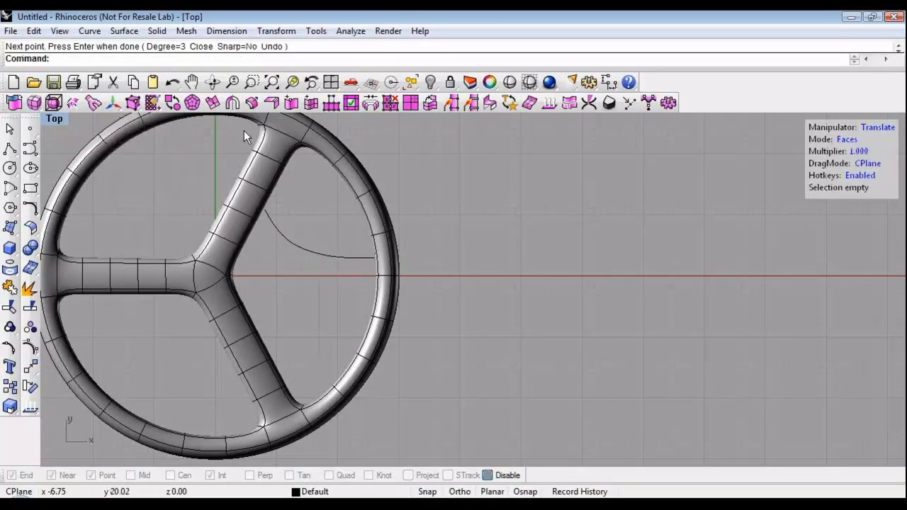
In a maximized Perspective view, select the spoke's side face and the inner ring face at the two ends of the curve.
key("ctrl+m")
left_click(496, 135)
key("ctrl+m")
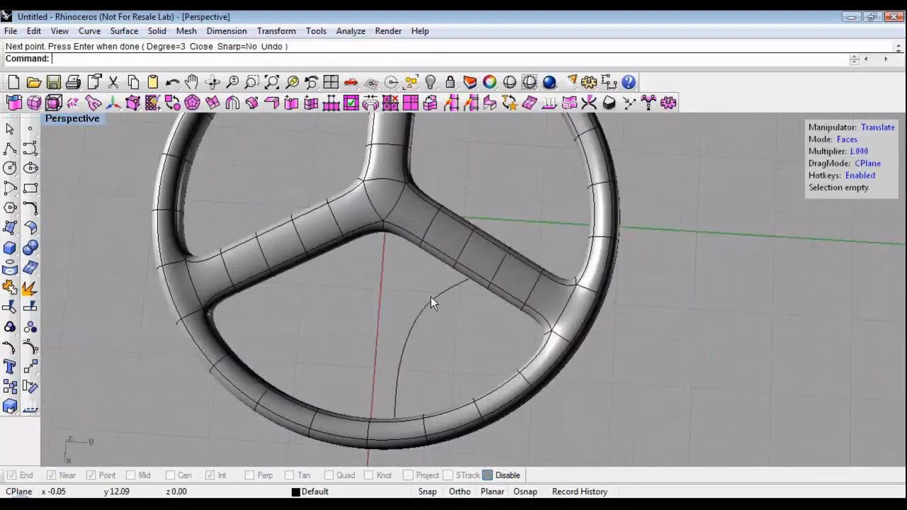
right_click_drag(431, 297, 517, 217)
scroll(489, 234, "up", 2)
right_click_drag(475, 265, 465, 250)
left_click(465, 248)
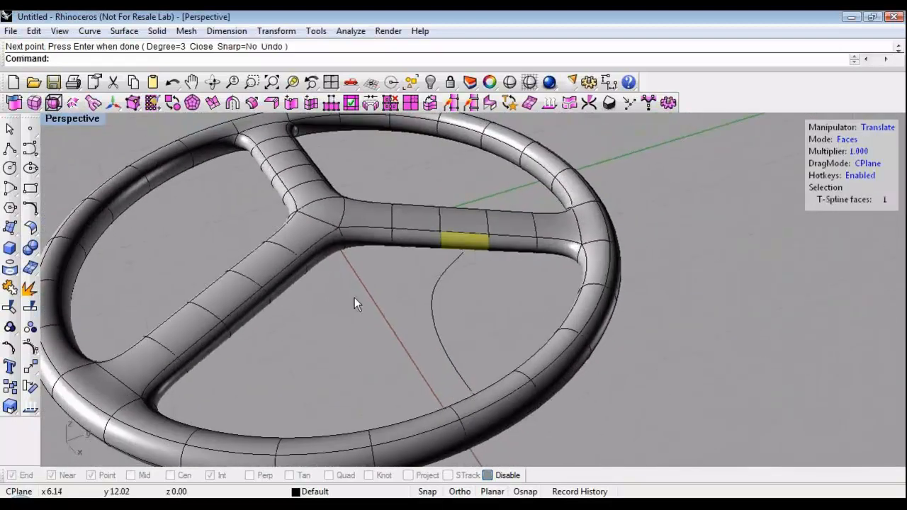
right_click_drag(354, 298, 587, 278)
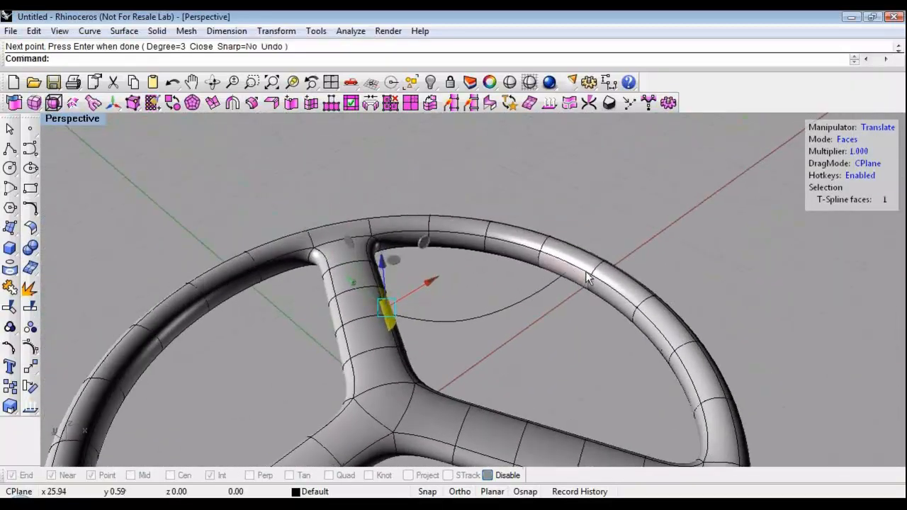
left_click(587, 279, "shift")
right_click_drag(557, 309, 364, 176)
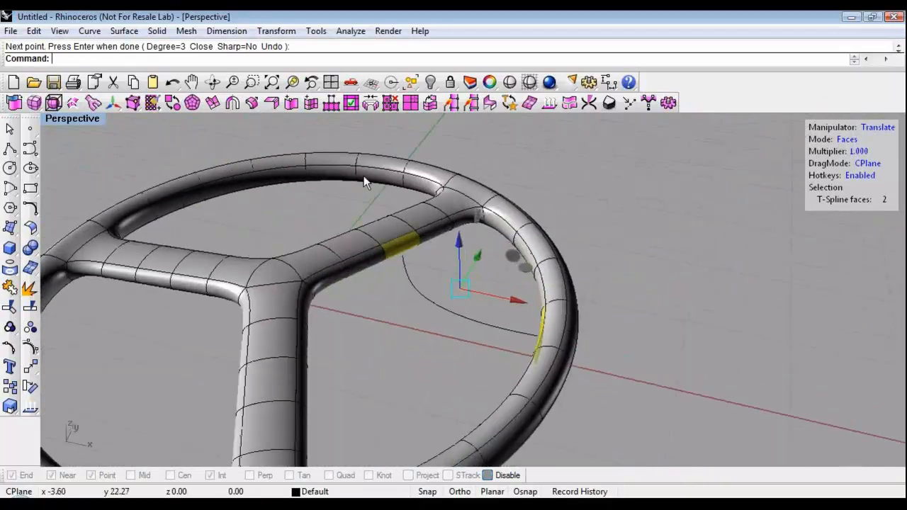
Start a Bridge between the two selected faces with FollowCurve set to Yes, using the drawn curve as its path.
left_click(374, 104)
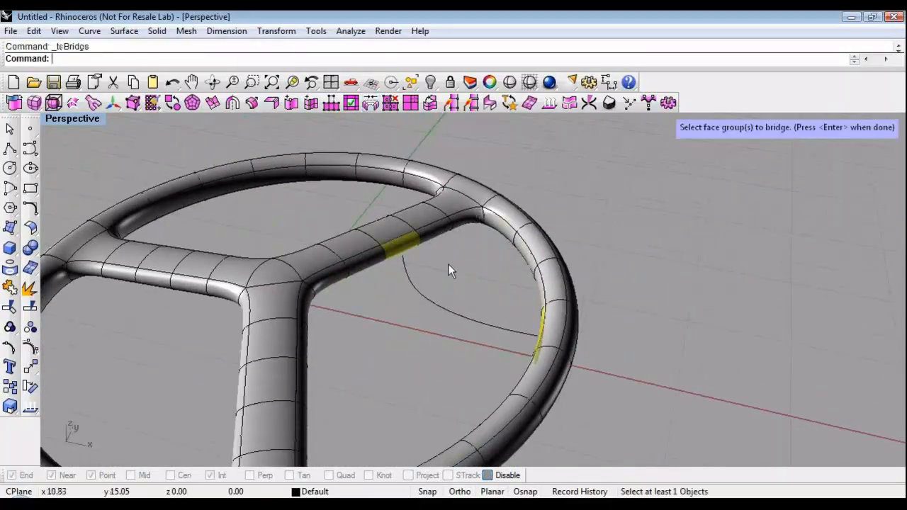
key("Return")
right_click_drag(480, 287, 473, 290)
left_click(458, 59)
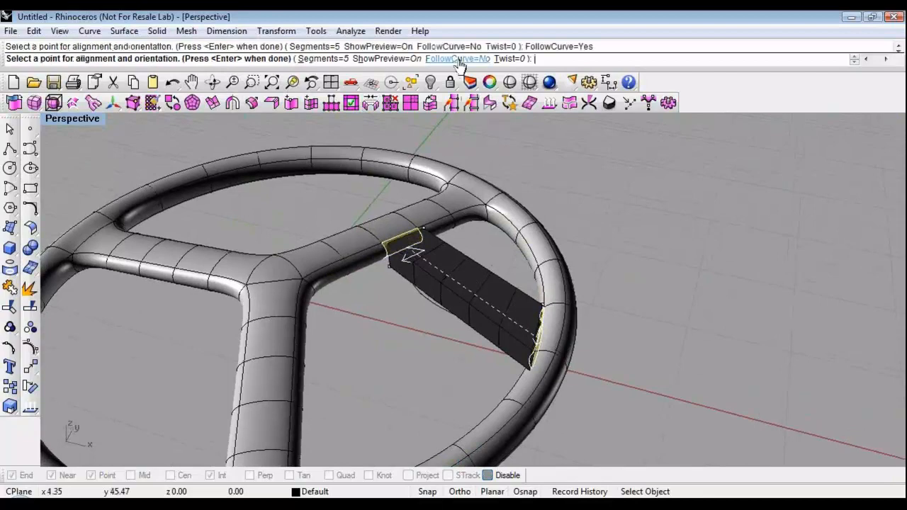
left_click(429, 300)
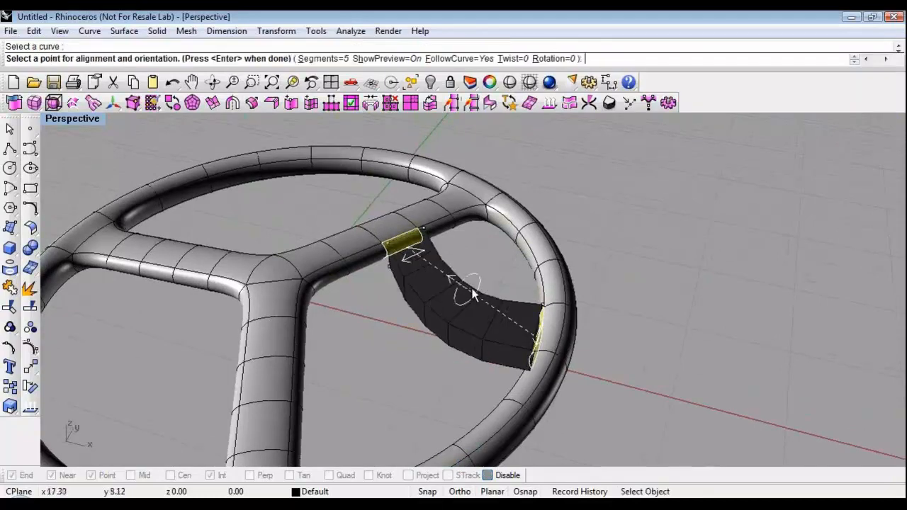
Set the curved bridge to 8 segments and build it.
right_click_drag(430, 301, 494, 243)
right_click_drag(516, 319, 488, 386)
left_click(323, 58)
type("8")
key("Return")
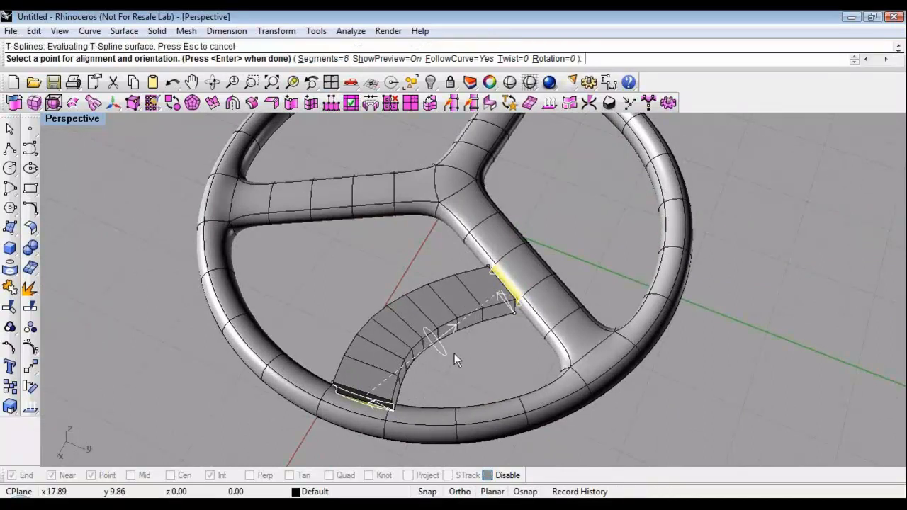
key("Return")
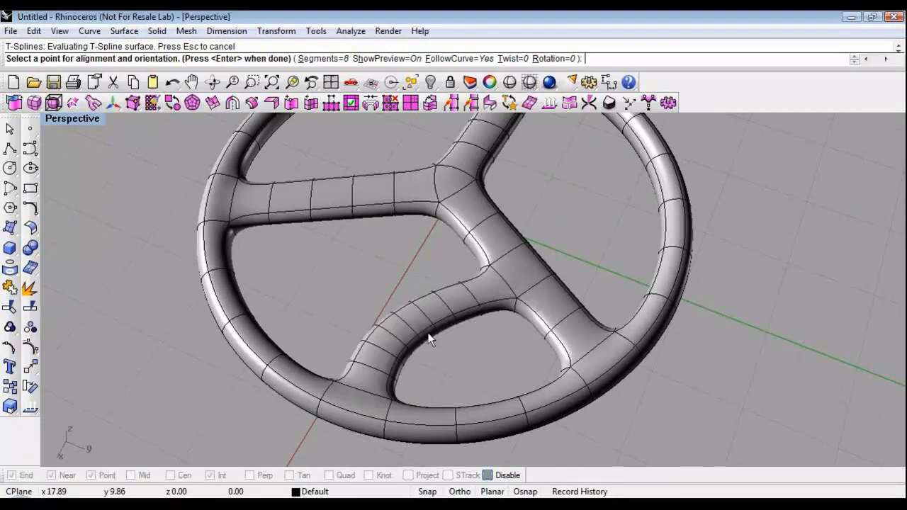
Switch to wireframe display and select the same spoke's opposite side face together with the facing inner ring face.
right_click_drag(454, 345, 487, 341)
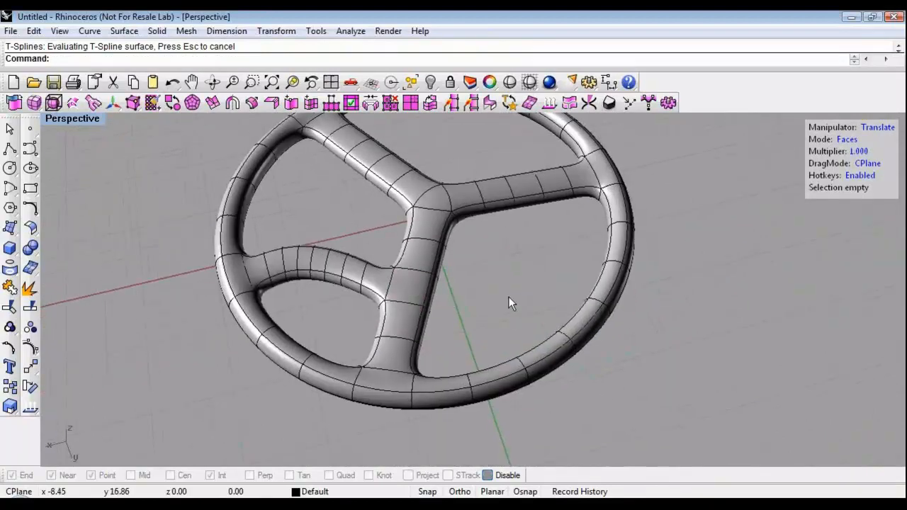
right_click_drag(408, 292, 418, 250)
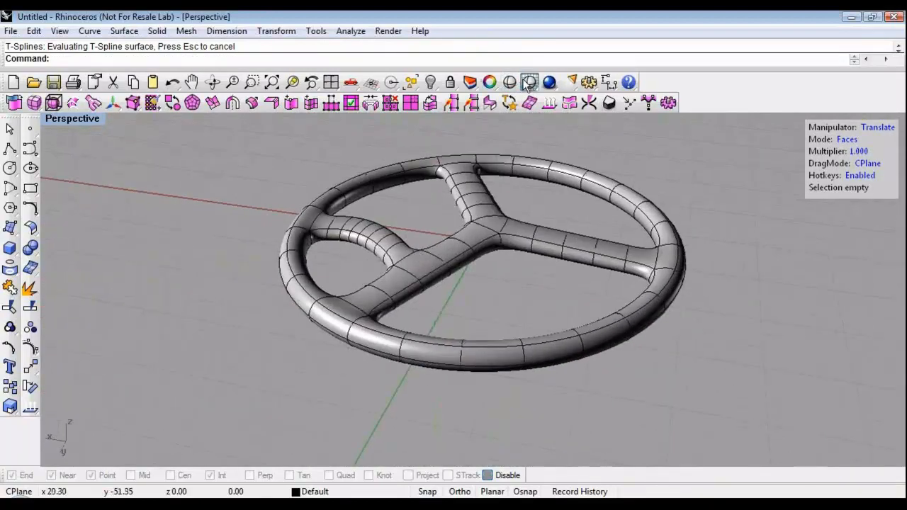
left_click(529, 82)
left_click(429, 275)
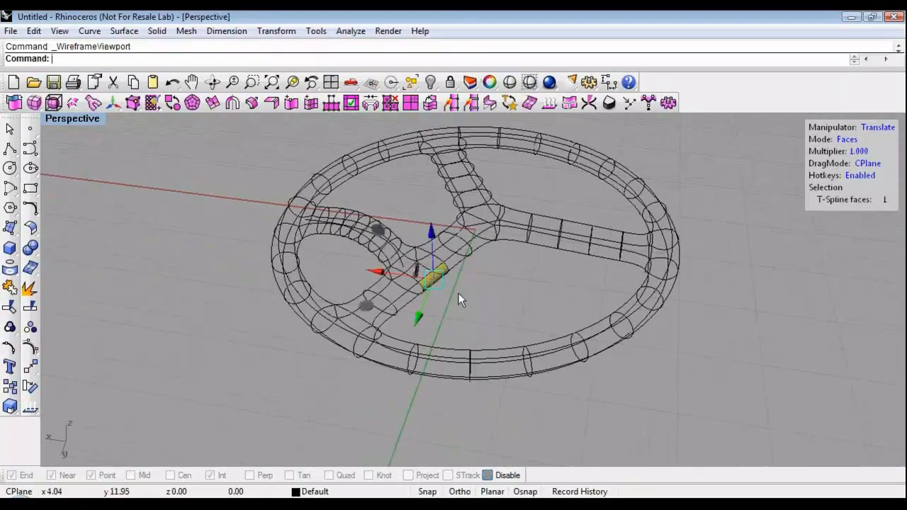
right_click_drag(458, 293, 427, 332)
left_click(535, 242, "shift")
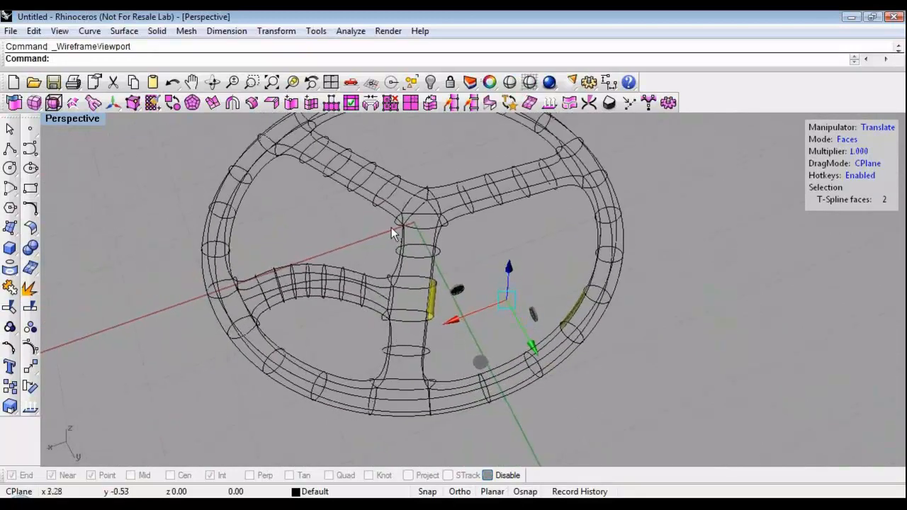
Bridge the two selected faces with 8 segments and FollowCurve set to Yes, reusing the existing curve as the path.
left_click(371, 103)
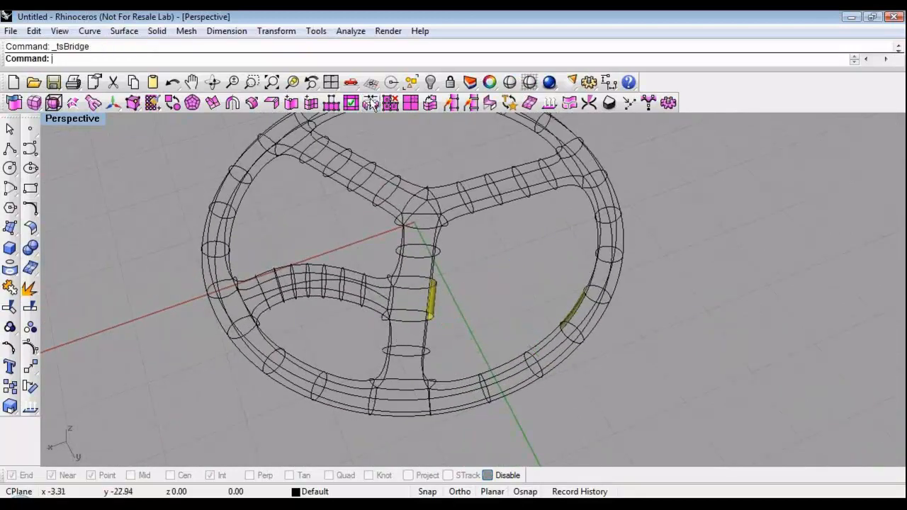
scroll(342, 241, "up", 2)
key("Return")
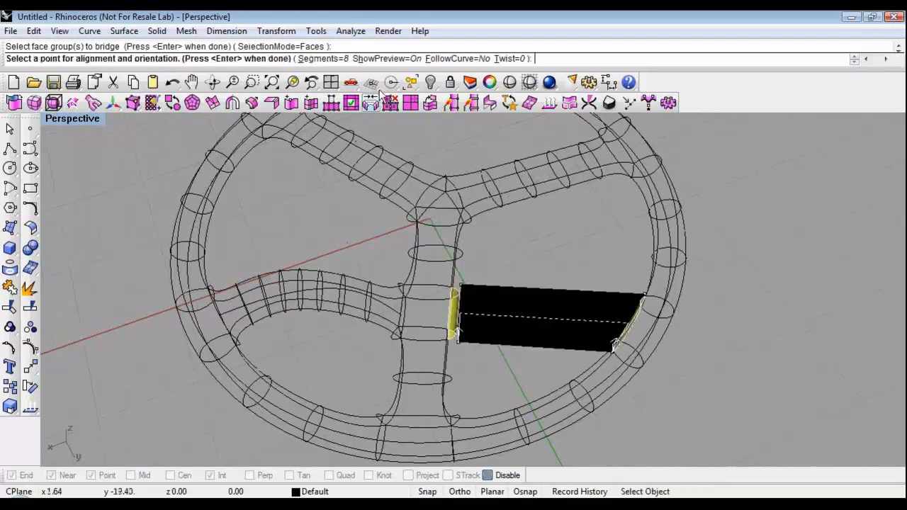
left_click(453, 58)
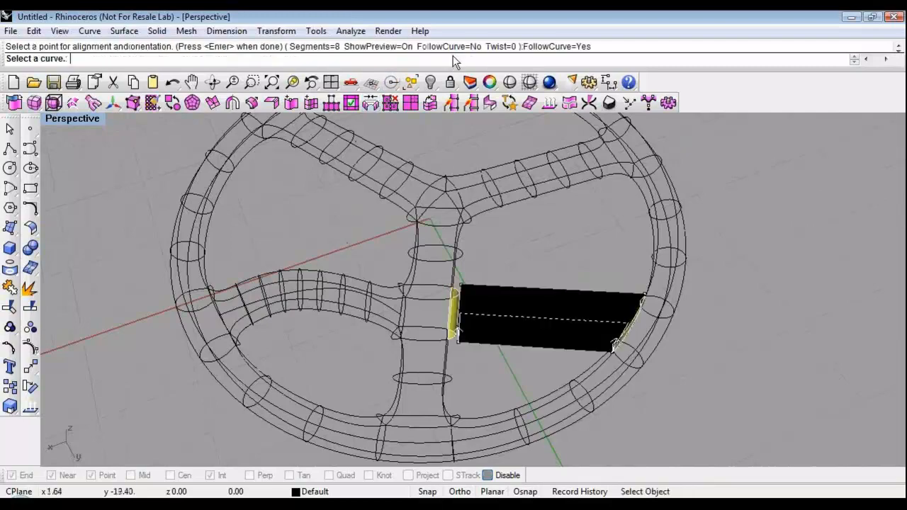
left_click(385, 307)
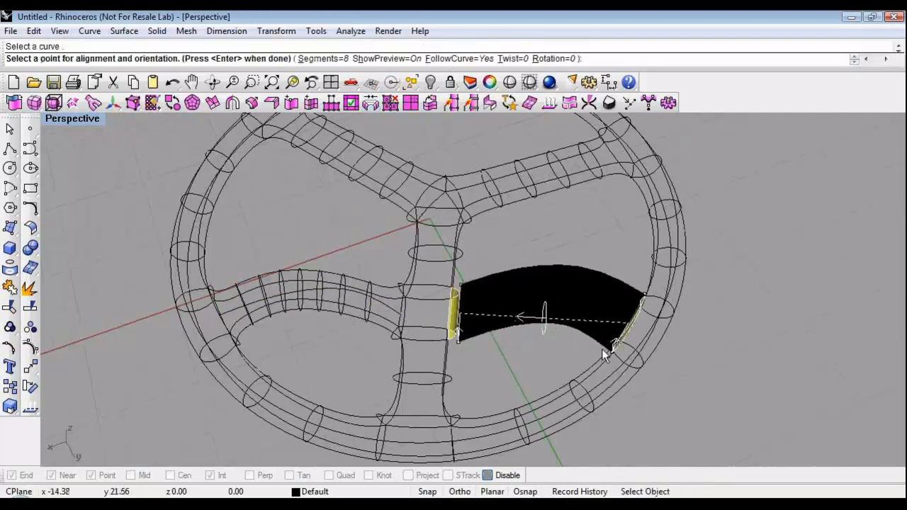
right_click_drag(602, 349, 512, 322)
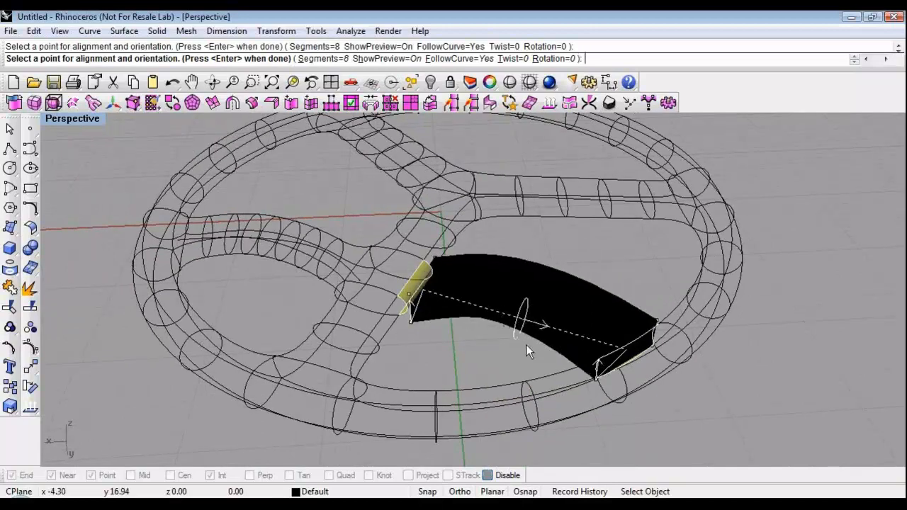
right_click_drag(526, 346, 496, 304)
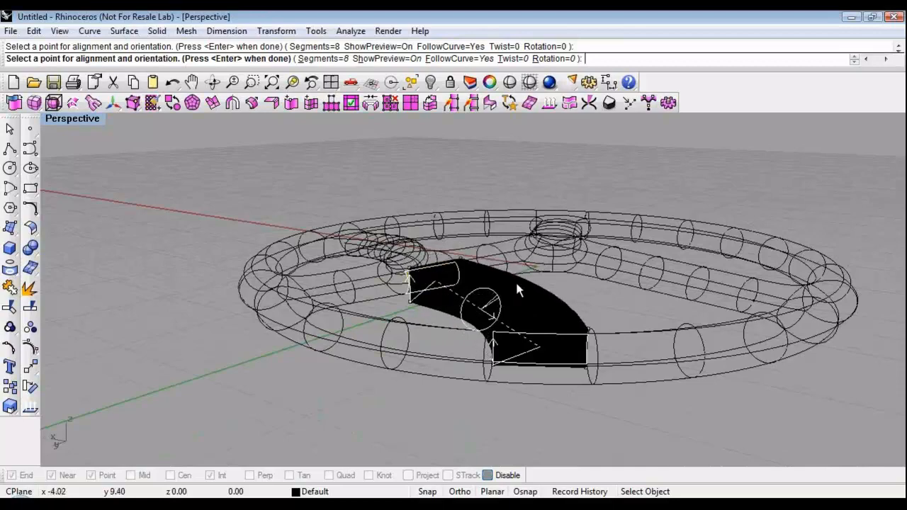
right_click_drag(426, 327, 488, 369)
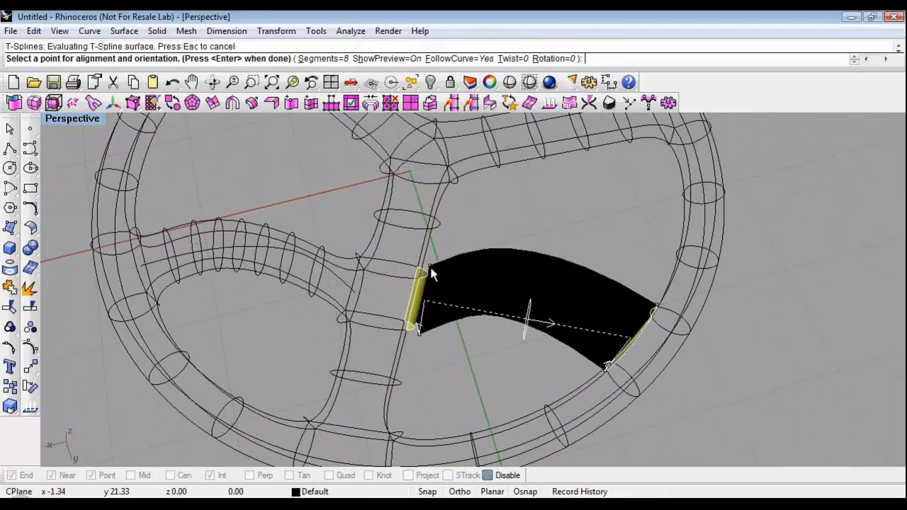
key("Return")
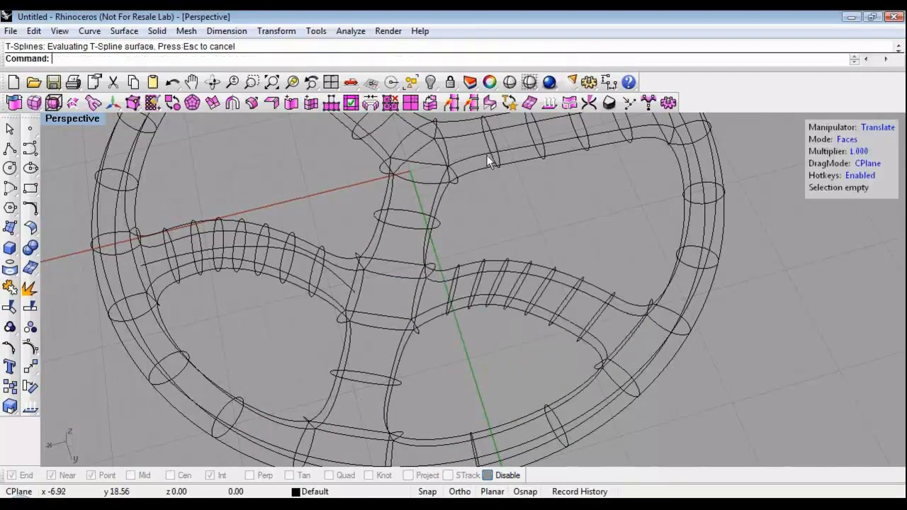
Return the steering wheel to shaded display and view both curved bridges.
left_click(530, 82)
mouse_move(482, 283)
right_mouse_down()
mouse_move(494, 260)
mouse_move(486, 307)
mouse_move(498, 281)
right_mouse_up()
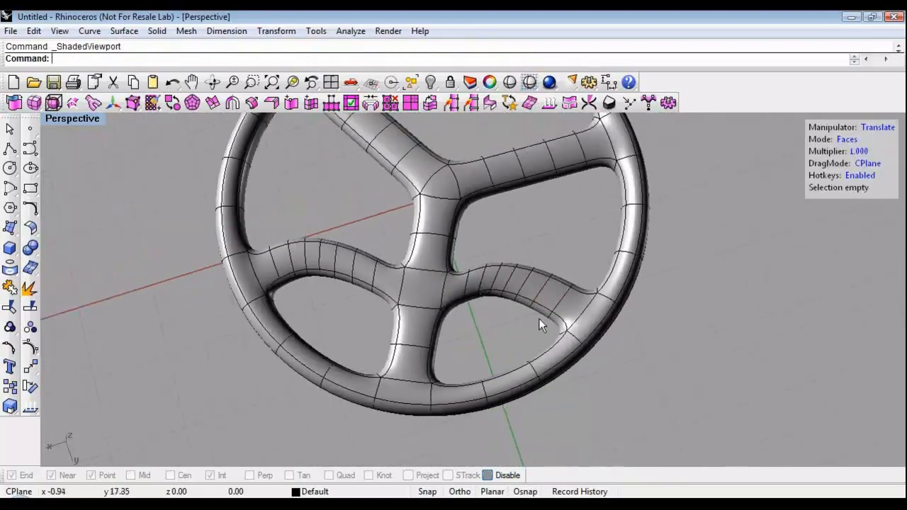
right_click_drag(543, 319, 429, 295, "shift")
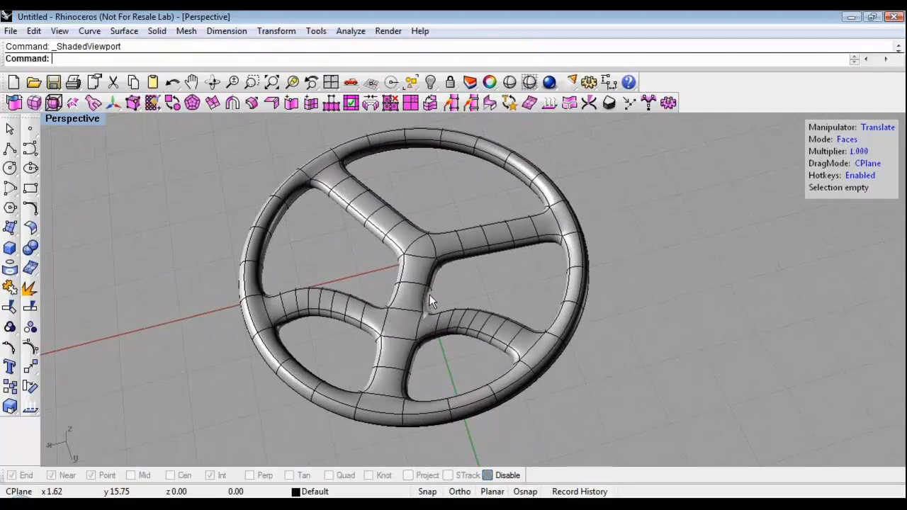
Open the recent file FrontCarPart(T-SplinesWorkFlow).3dm without saving the steering wheel model.
left_click(10, 32)
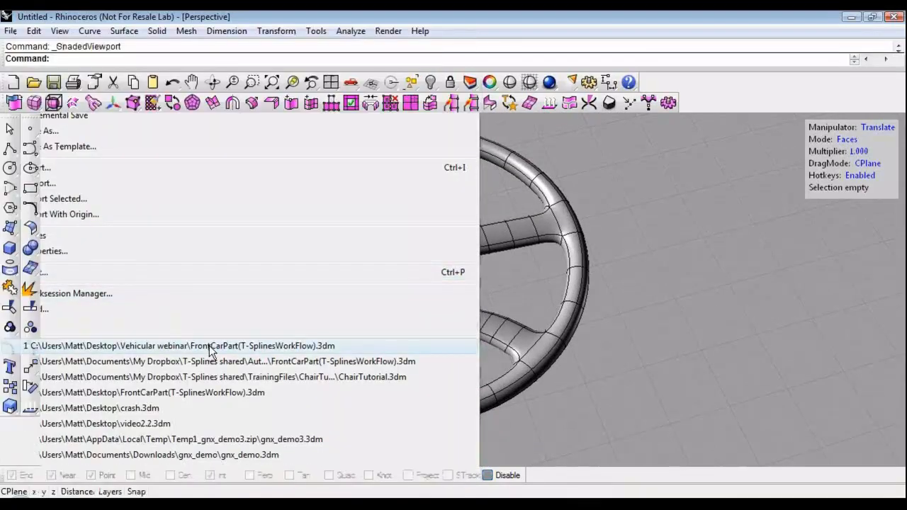
left_click(209, 345)
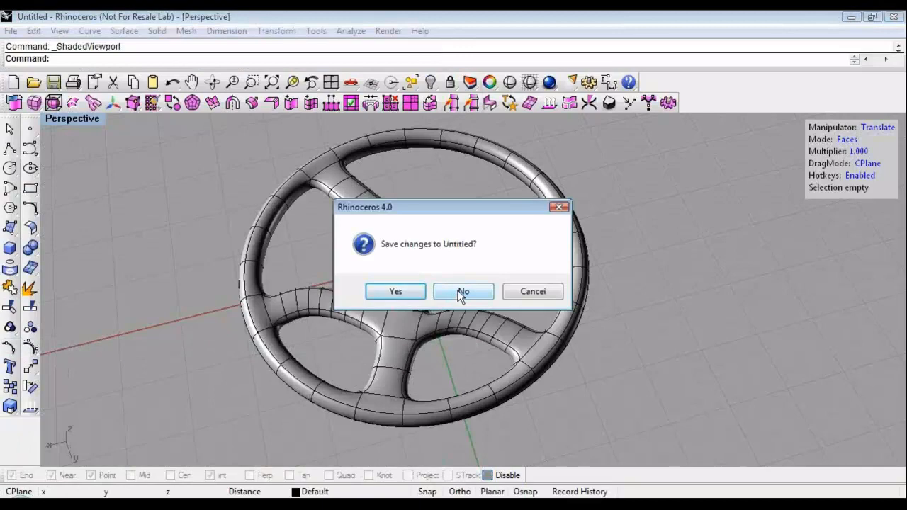
left_click(463, 292)
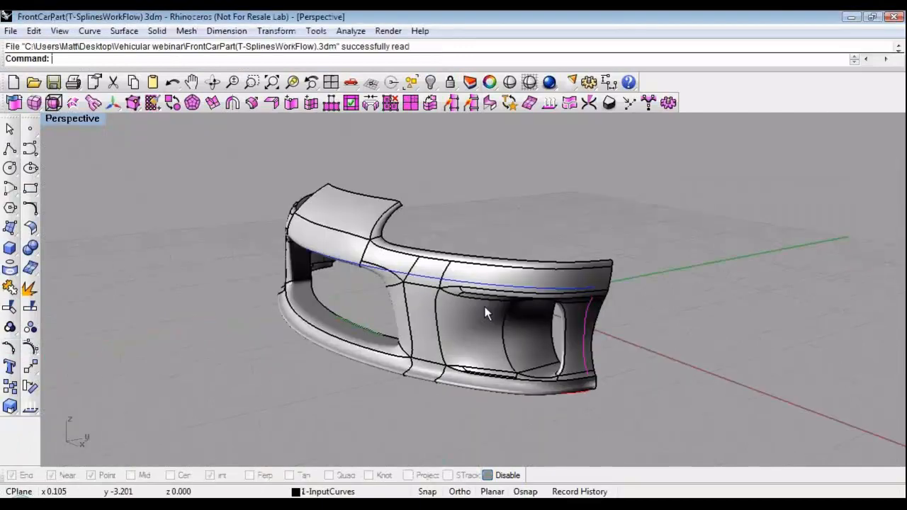
Select the front bumper surface and hide it, leaving only the coloured input curves.
right_click_drag(522, 348, 356, 267)
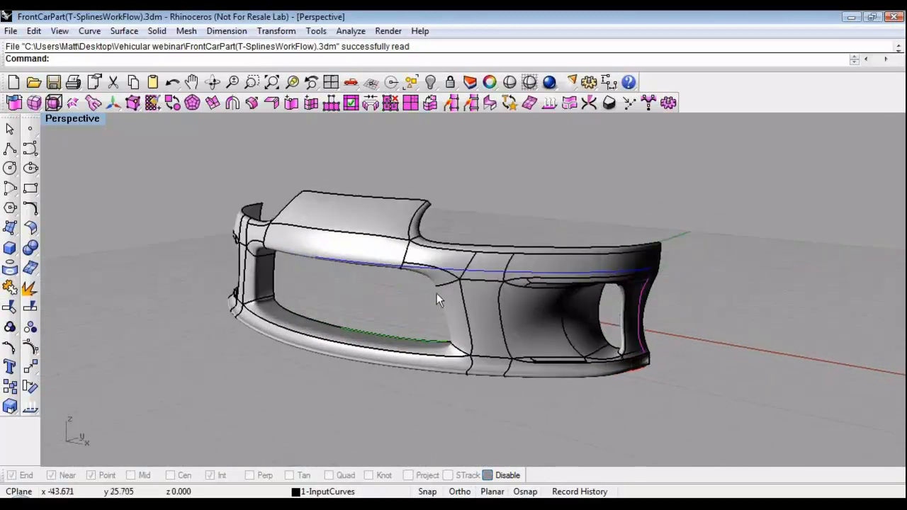
right_click_drag(436, 293, 395, 313)
left_click(395, 313)
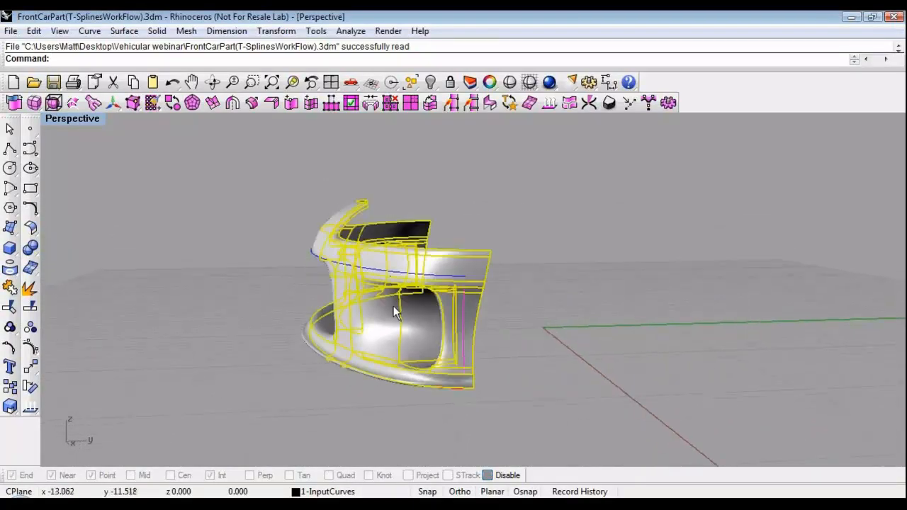
left_click(427, 81)
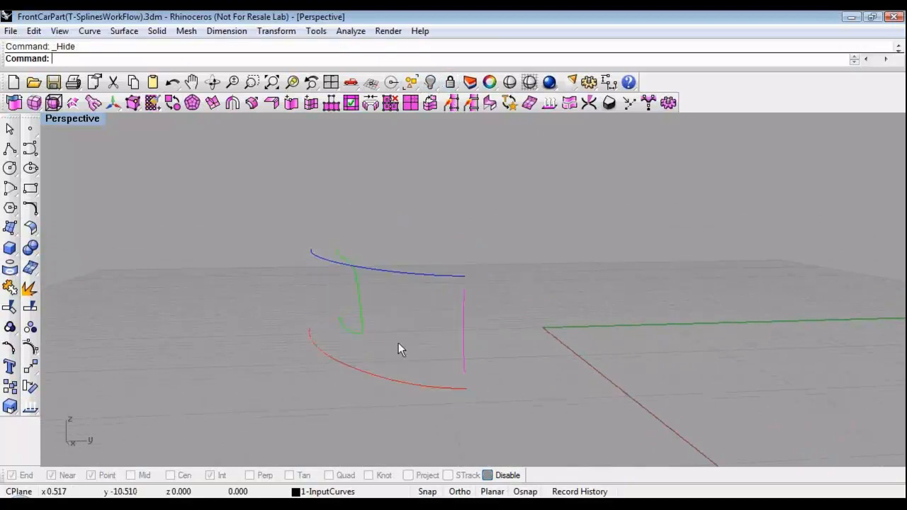
Turn on the T-Splines manipulator in Translate mode for working on the coloured input curves.
right_click_drag(399, 348, 405, 202)
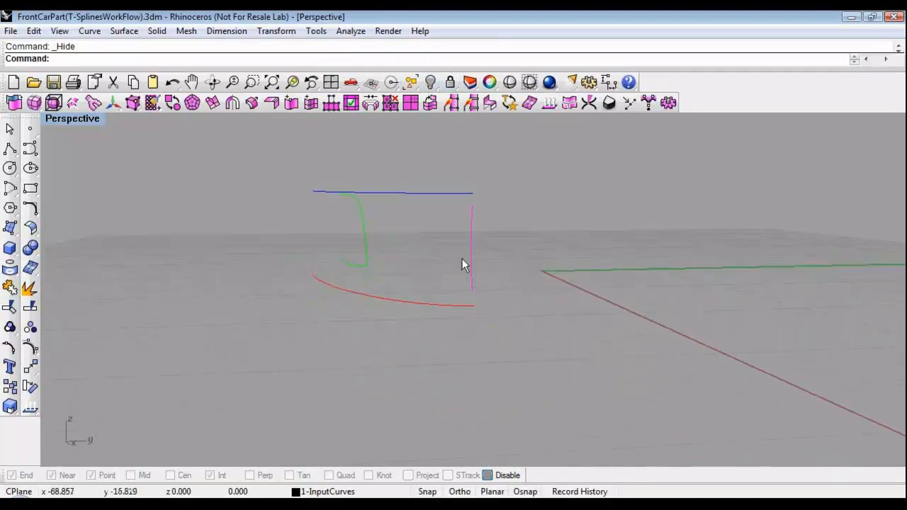
mouse_move(462, 265)
right_mouse_down()
mouse_move(426, 294)
mouse_move(456, 256)
right_mouse_up()
right_click_drag(434, 289, 213, 199)
left_click(121, 103)
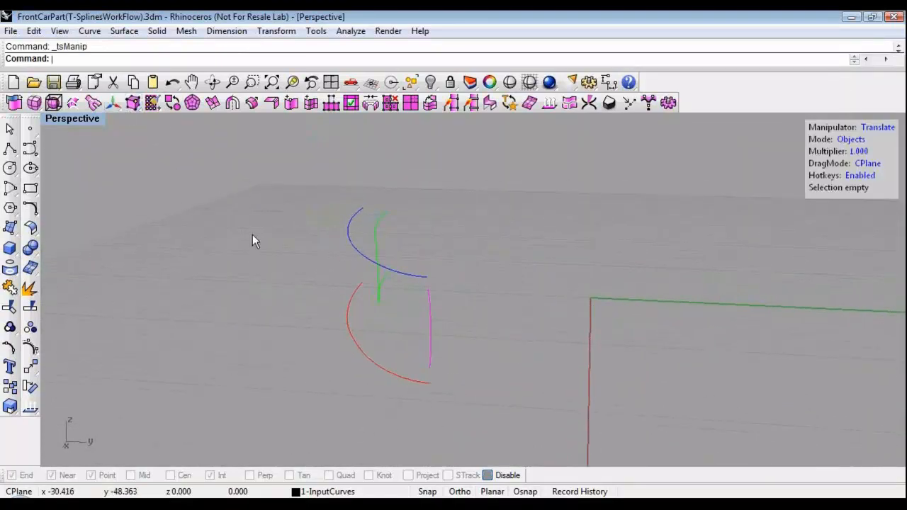
right_click_drag(292, 271, 289, 260)
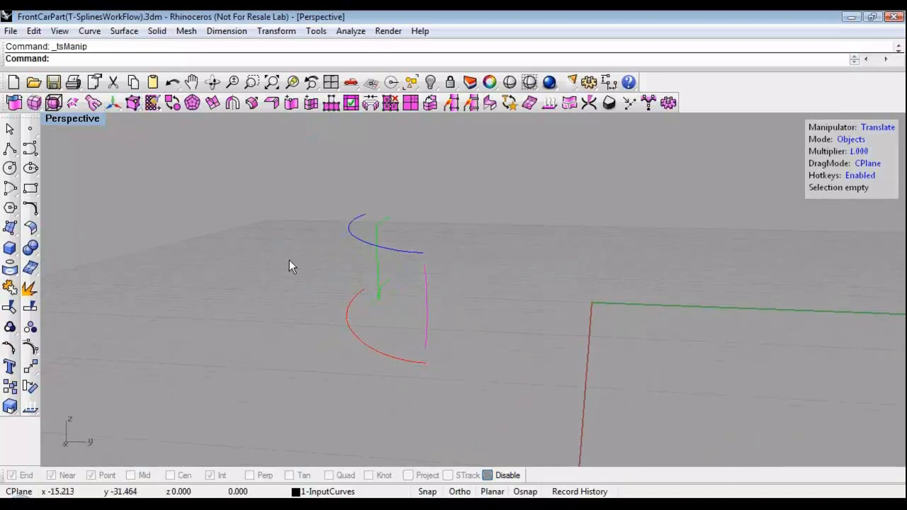
mouse_move(346, 334)
right_mouse_down()
mouse_move(355, 344)
mouse_move(361, 320)
mouse_move(361, 338)
right_mouse_up()
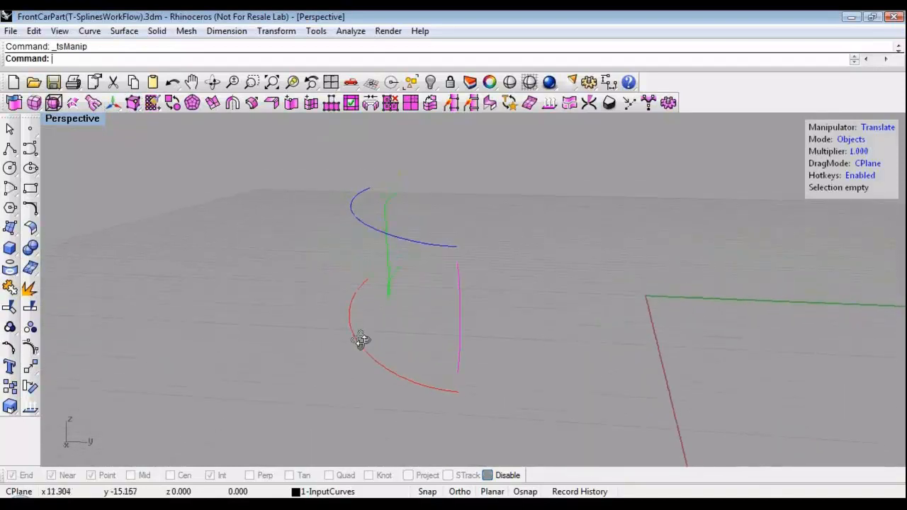
Extrude the red lower curve in several successive rows with the Translate manipulator to form a curved lip surface, and clear the selection.
left_click(364, 353)
right_click_drag(401, 364, 370, 349)
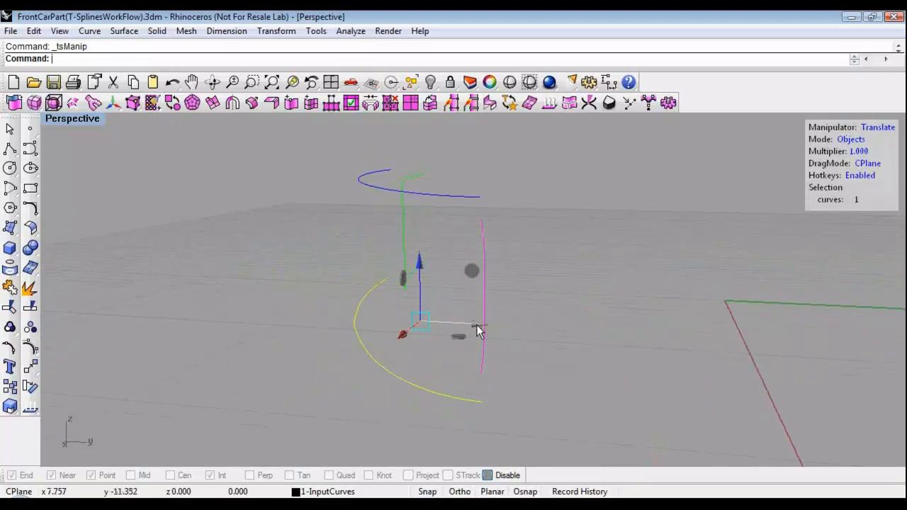
left_click_drag(477, 330, 463, 323)
left_click_drag(405, 267, 404, 260, "alt")
left_click_drag(457, 311, 468, 313, "alt")
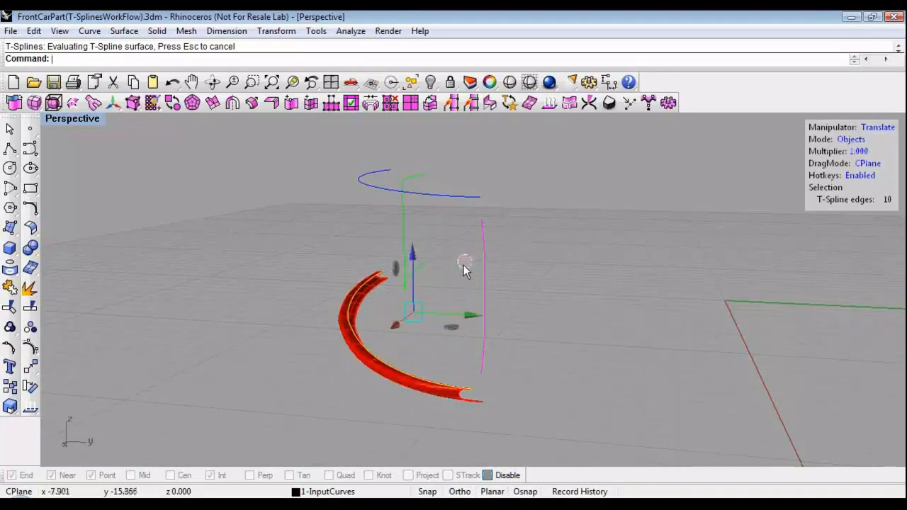
left_click_drag(465, 266, 421, 246, "alt")
right_click_drag(498, 332, 395, 361)
scroll(424, 299, "up", 2)
key("Escape")
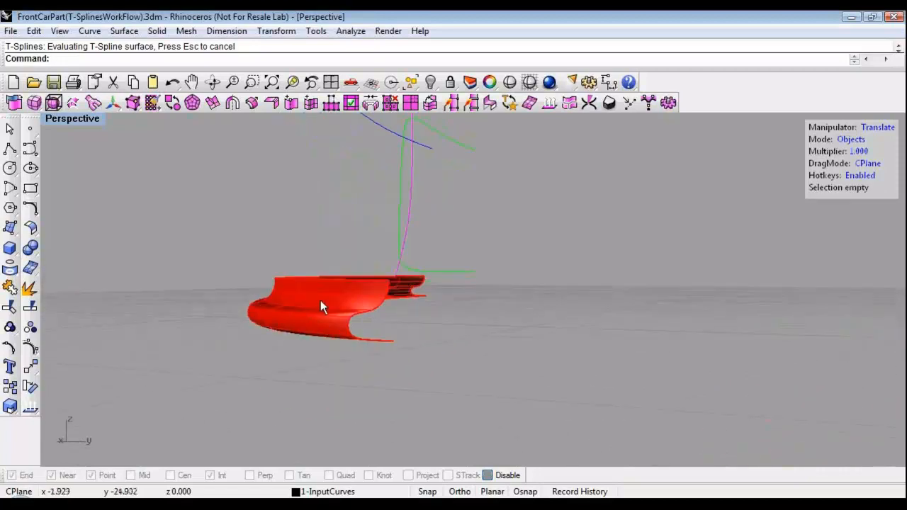
right_click_drag(320, 301, 391, 234)
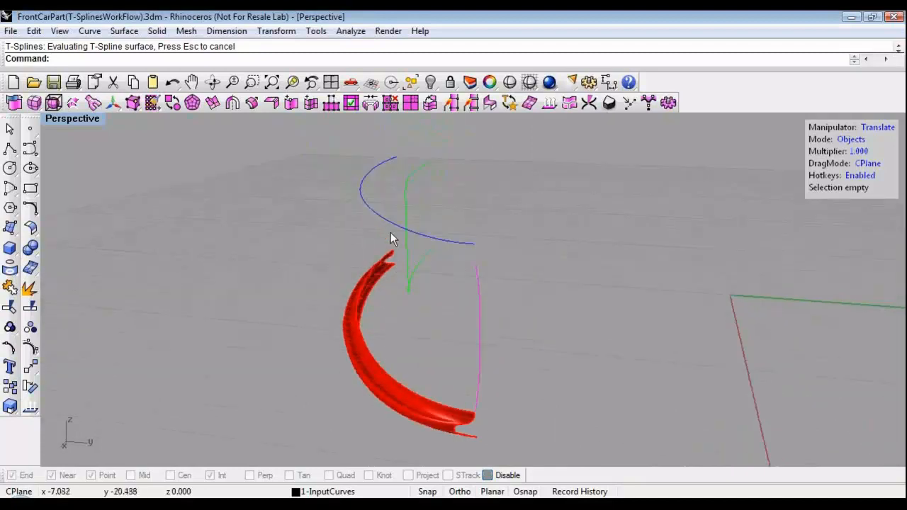
In the Top view, extrude the green curve along negative y towards the red strip to form a grille-opening band.
double_click(60, 120)
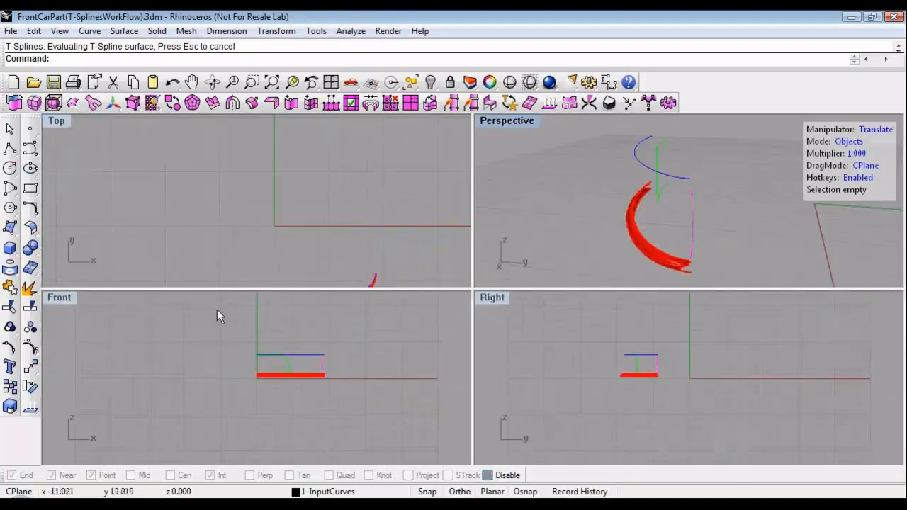
right_click_drag(414, 227, 397, 160)
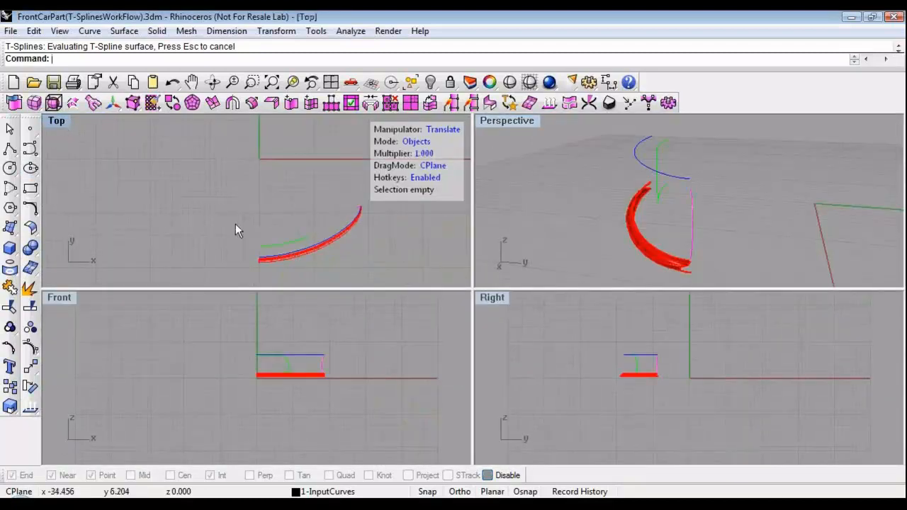
right_click_drag(382, 319, 193, 231)
left_click(345, 290)
right_click_drag(392, 329, 362, 352)
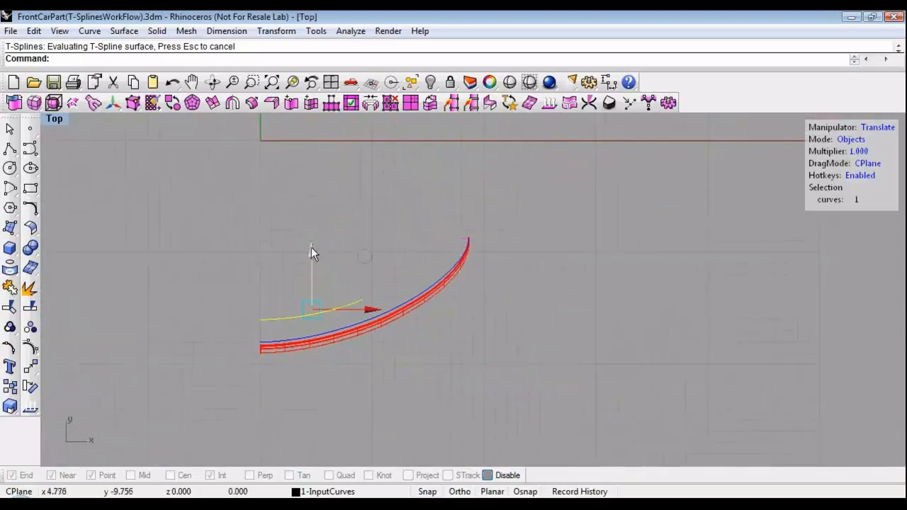
left_click_drag(312, 248, 314, 261, "alt")
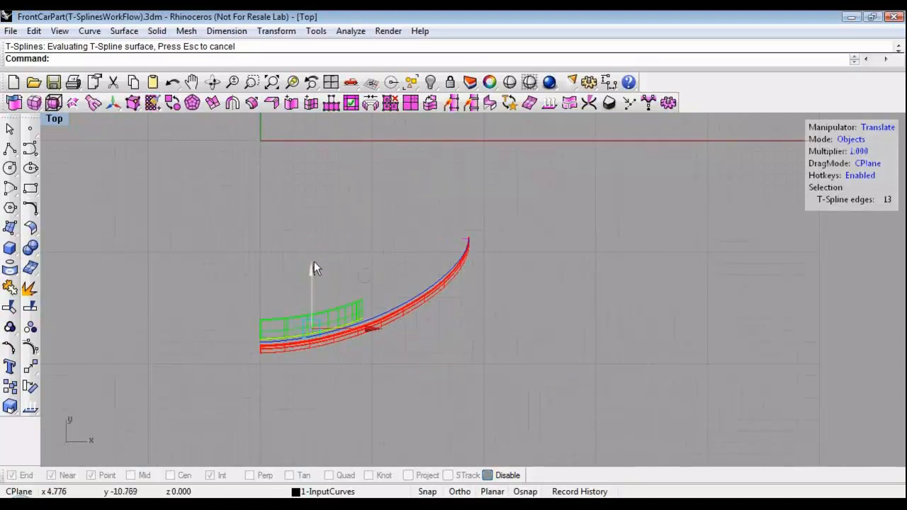
In the Right view, extrude the blue upper curve upward and backward to form the hood surface, and return to the Perspective view.
double_click(63, 119)
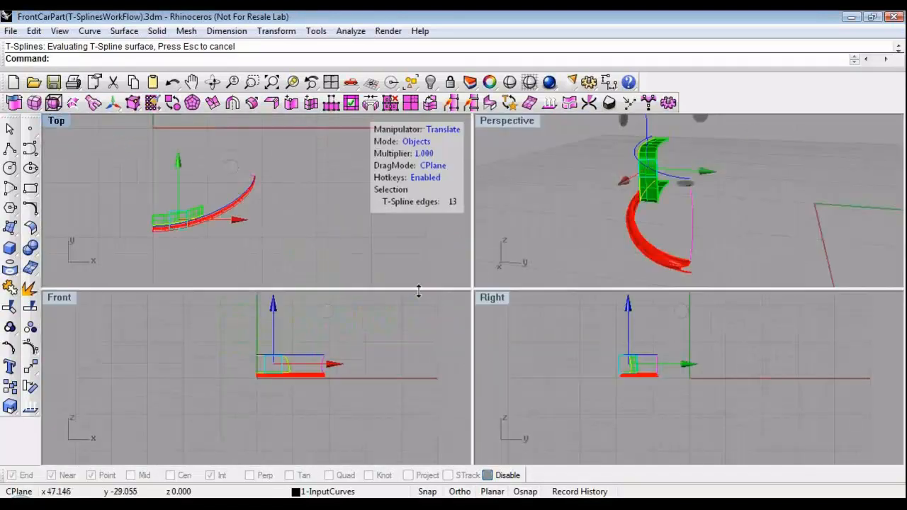
double_click(499, 302)
scroll(338, 263, "up", 4)
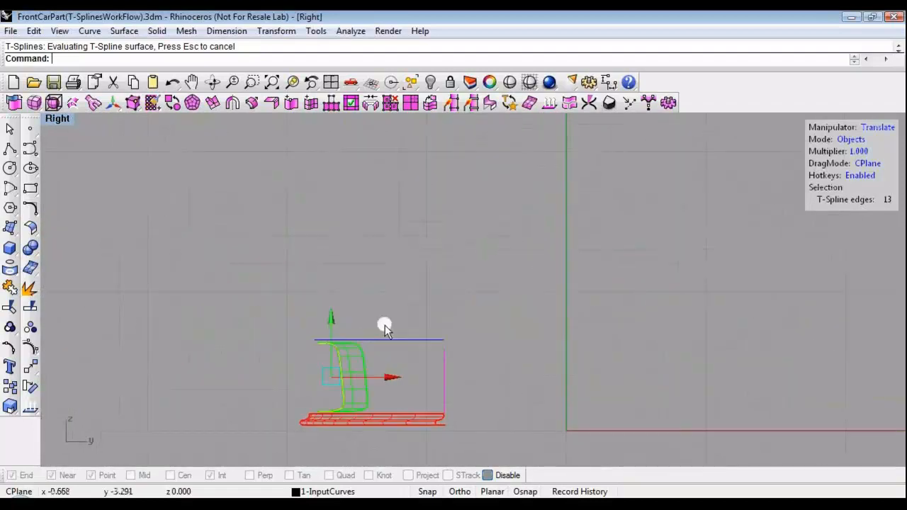
left_click(385, 327)
left_click(396, 338)
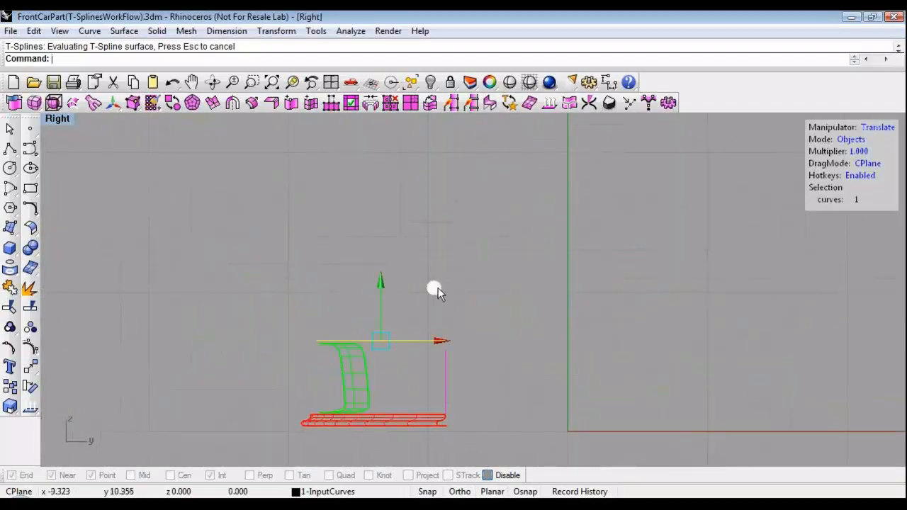
left_click_drag(438, 288, 453, 262, "alt")
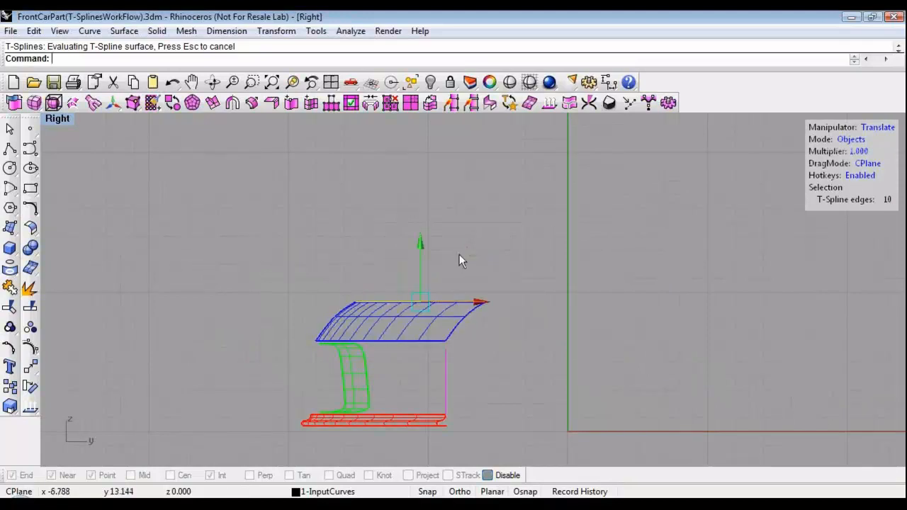
left_click(470, 249)
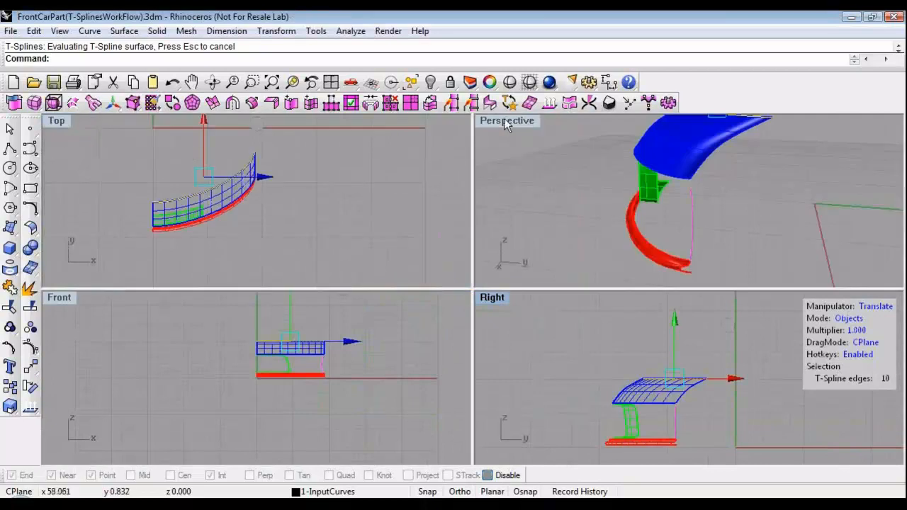
double_click(499, 119)
right_click_drag(404, 298, 459, 373)
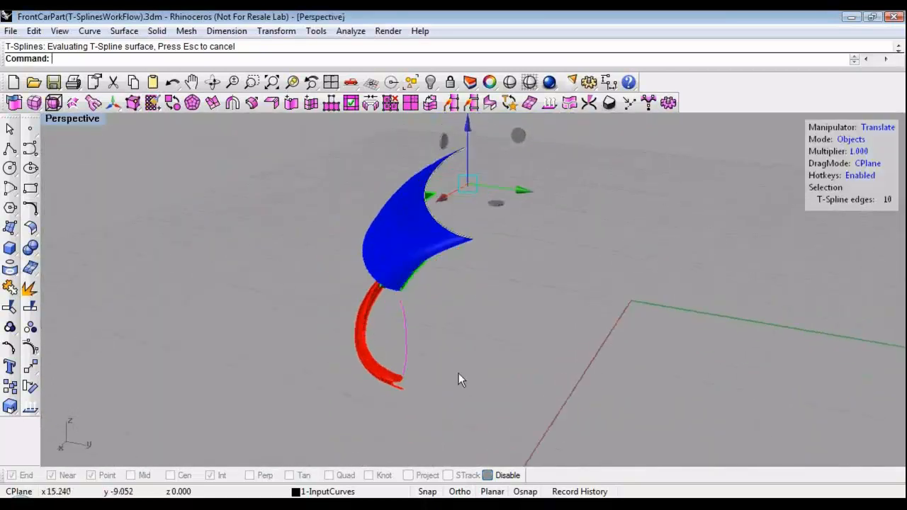
key("Escape")
right_click_drag(387, 365, 419, 340)
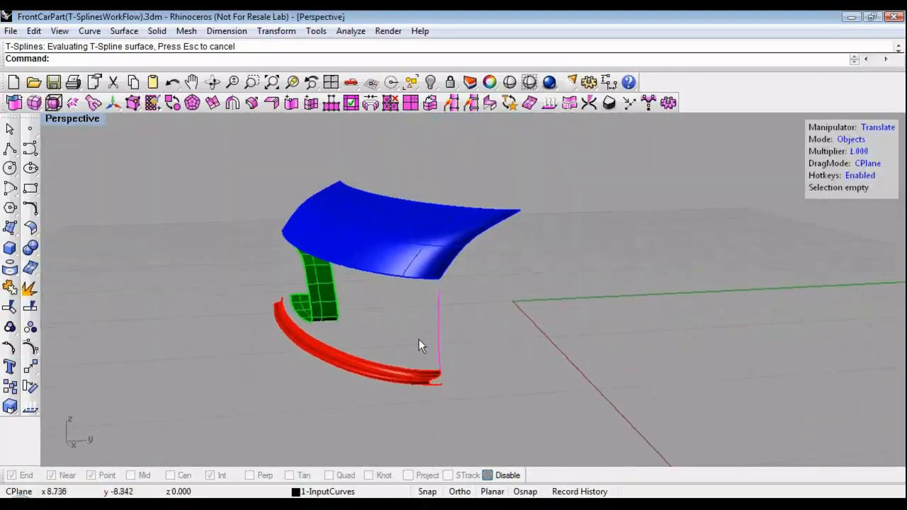
Extrude the magenta side curve into a three-segment corner surface by rotating it horizontally about a newly picked manipulator pivot point.
left_click(435, 331)
right_click_drag(530, 395, 357, 374)
key("e")
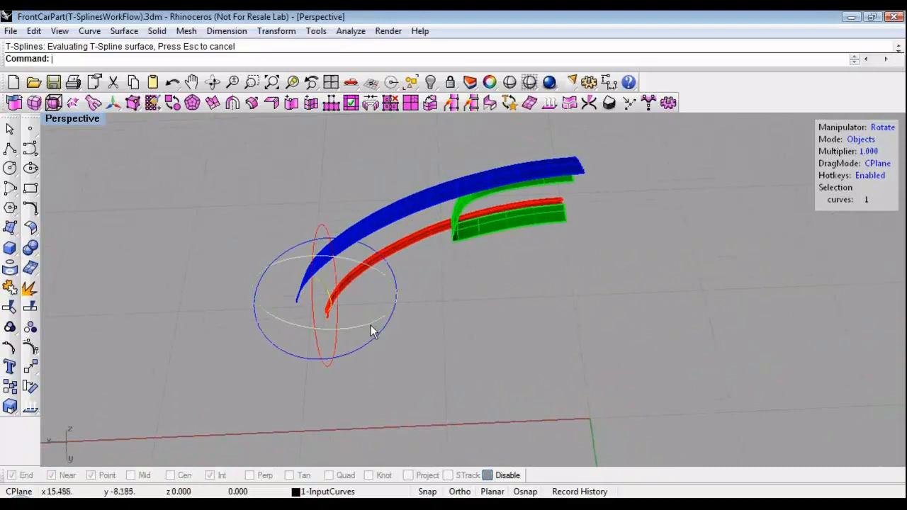
scroll(418, 318, "up", 4)
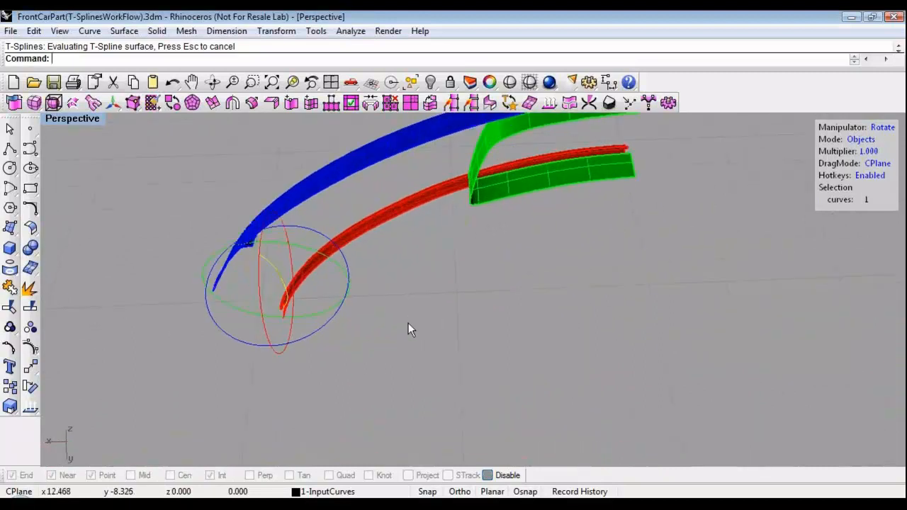
key("t")
left_click(404, 327)
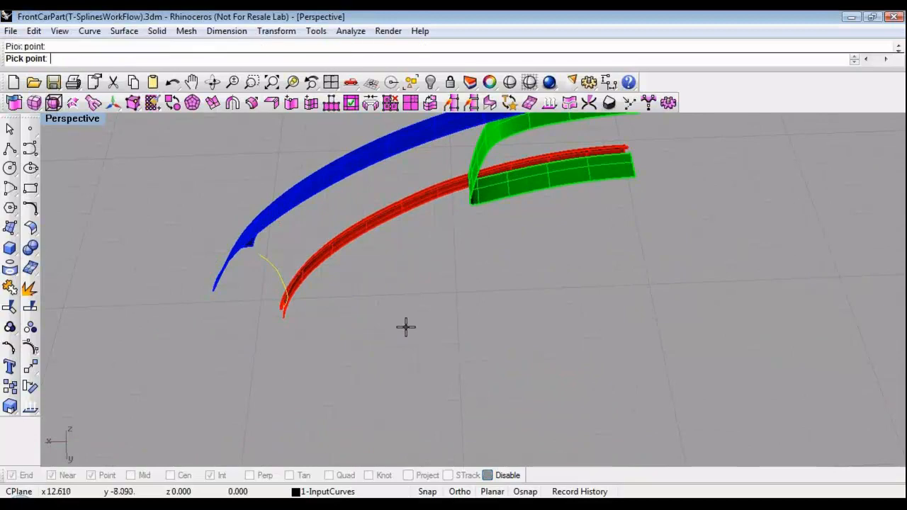
right_click_drag(424, 332, 496, 273)
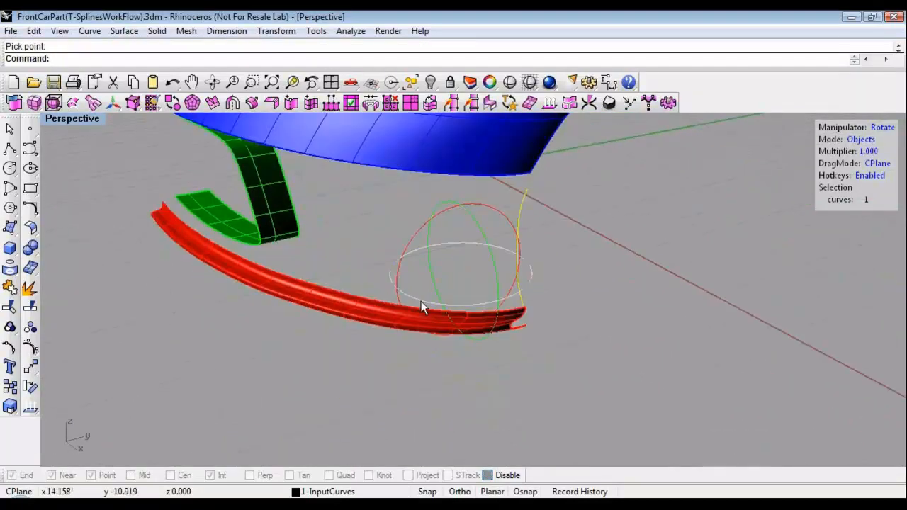
left_click_drag(421, 302, 354, 269)
key("Escape")
Show the surfaces in box mode and move six vertices of the blue surface's lower edge down towards the magenta surface.
right_click_drag(355, 266, 432, 348)
right_click_drag(325, 305, 378, 237)
scroll(431, 288, "down", 2)
key("Tab")
key("d")
key("a")
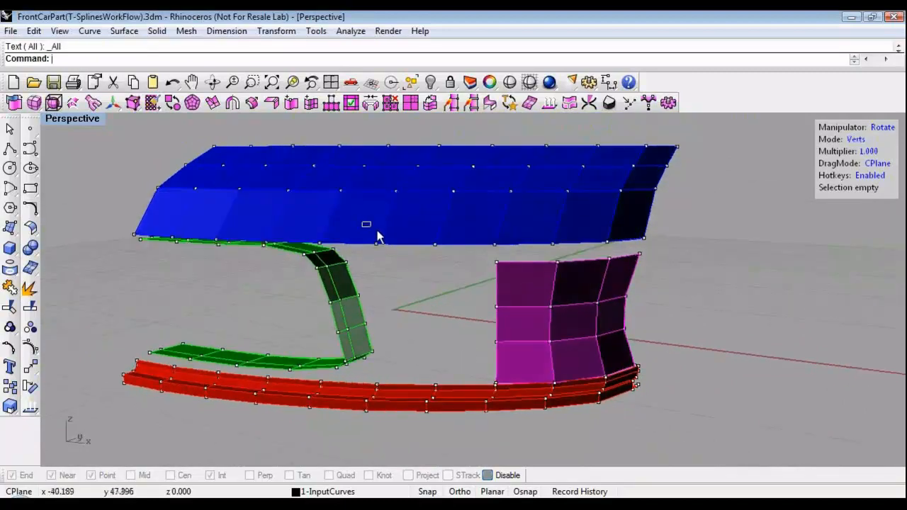
left_click_drag(362, 218, 727, 244)
key("w")
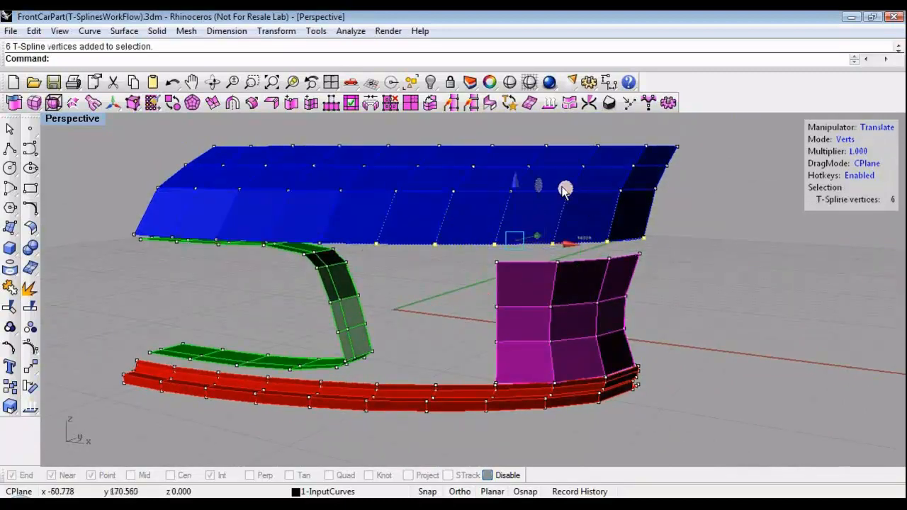
left_click_drag(567, 192, 563, 199)
Undo the accidental drag of the blue curve, and select and delete the input curves.
left_click_drag(377, 245, 450, 280)
key("ctrl+z")
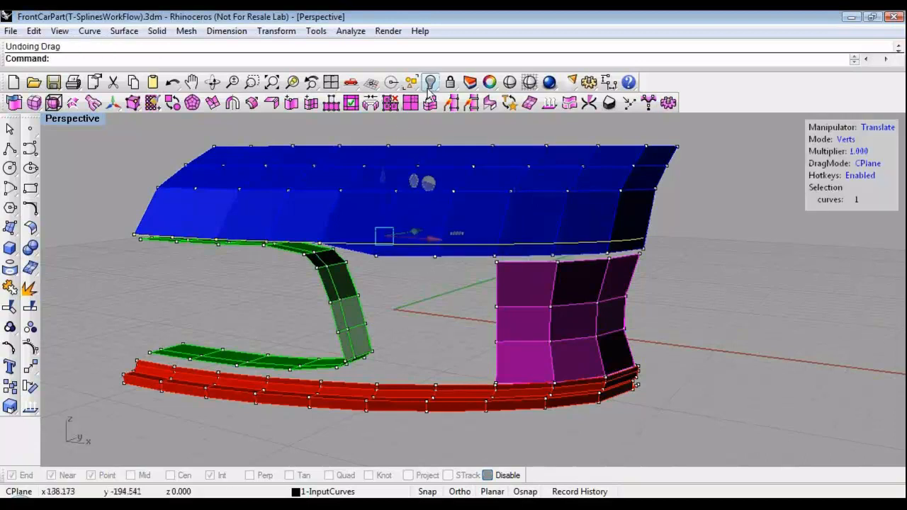
left_click(415, 84)
left_click(433, 179)
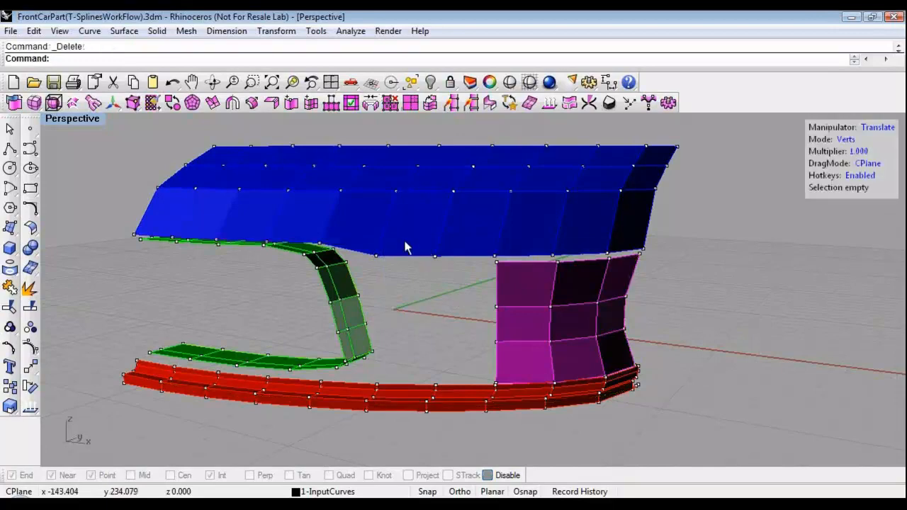
Select two vertices at the middle of the blue surface's lower edge and shift them slightly in the horizontal plane.
left_click_drag(369, 243, 453, 287)
right_click_drag(474, 259, 474, 287)
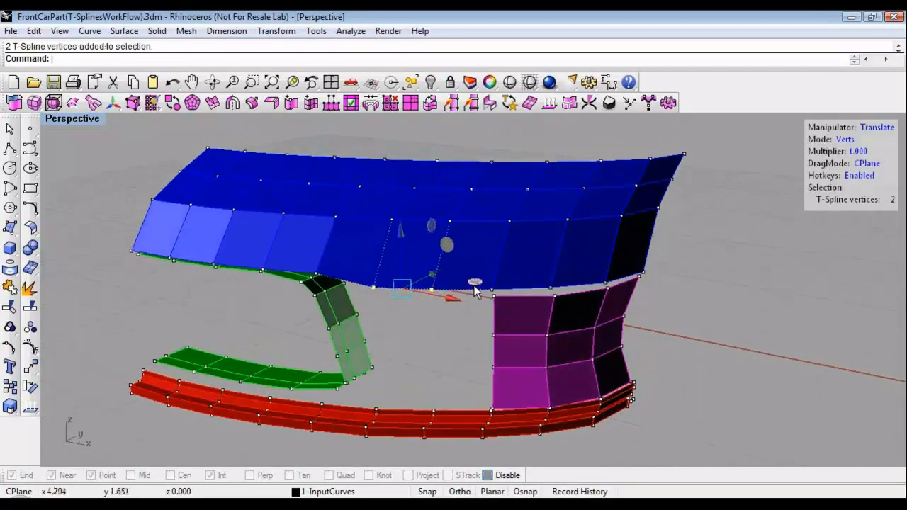
left_click_drag(474, 286, 460, 285)
left_click(387, 312)
In edge mode, select the magenta surface's free vertical edge loop facing the green band and shift it slightly in the horizontal plane.
right_click_drag(471, 298, 340, 269)
scroll(450, 240, "up", 5)
right_click_drag(450, 240, 424, 264)
scroll(389, 225, "up", 7)
key("s")
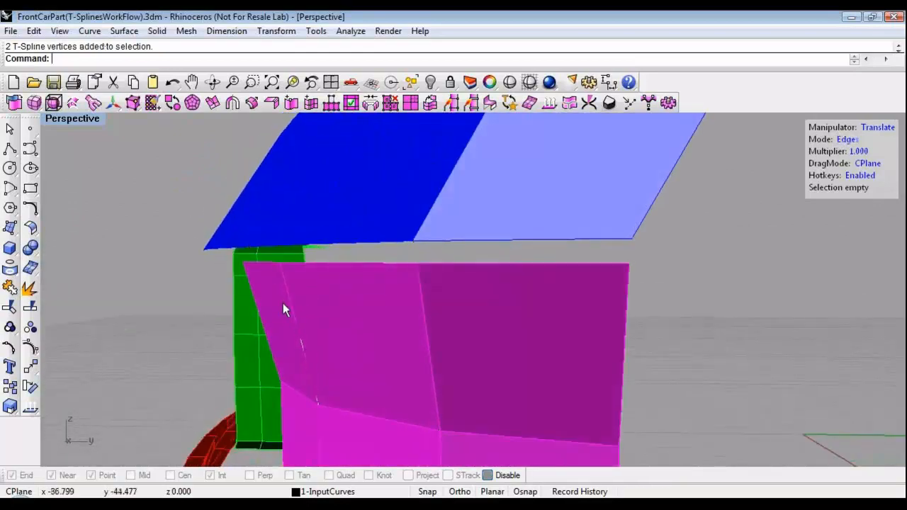
right_click_drag(312, 311, 397, 262, "shift")
scroll(398, 262, "down", 3)
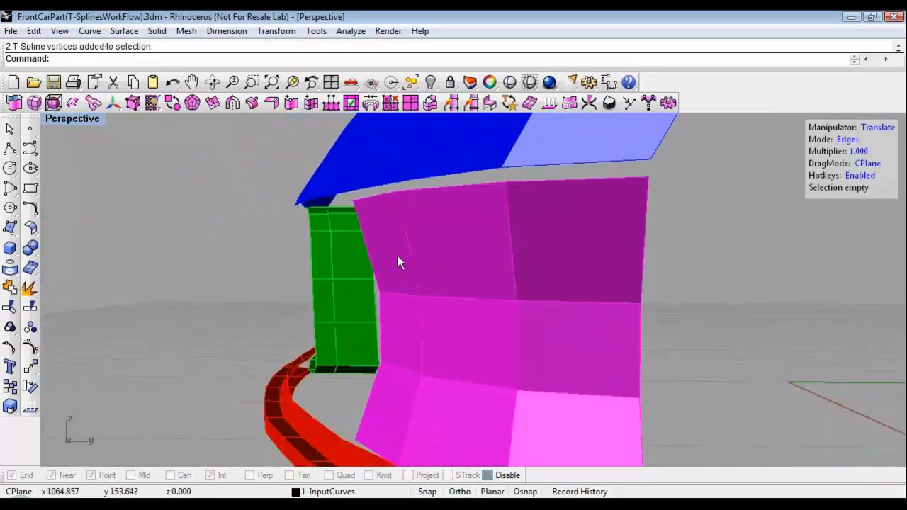
double_click(379, 319)
mouse_move(376, 300)
right_mouse_down()
mouse_move(324, 274)
mouse_move(345, 298)
mouse_move(373, 310)
right_mouse_up()
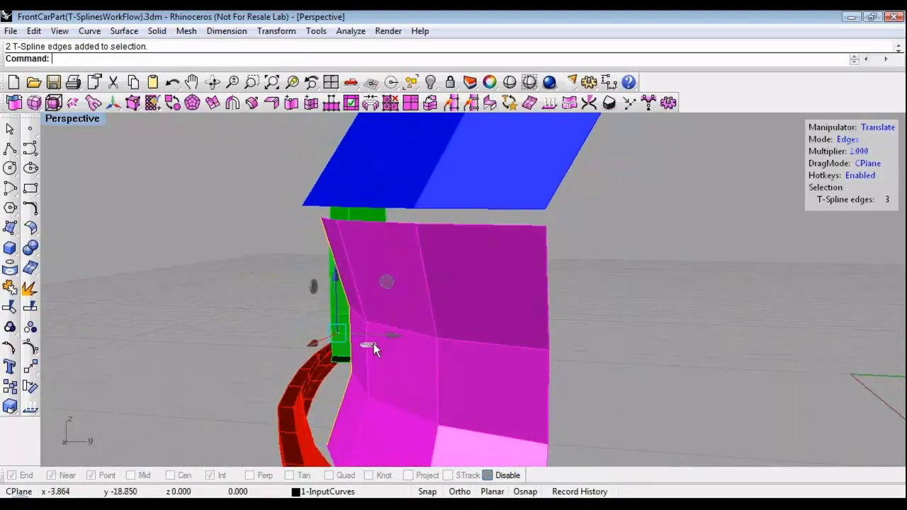
left_click_drag(369, 344, 375, 342)
left_click(370, 365)
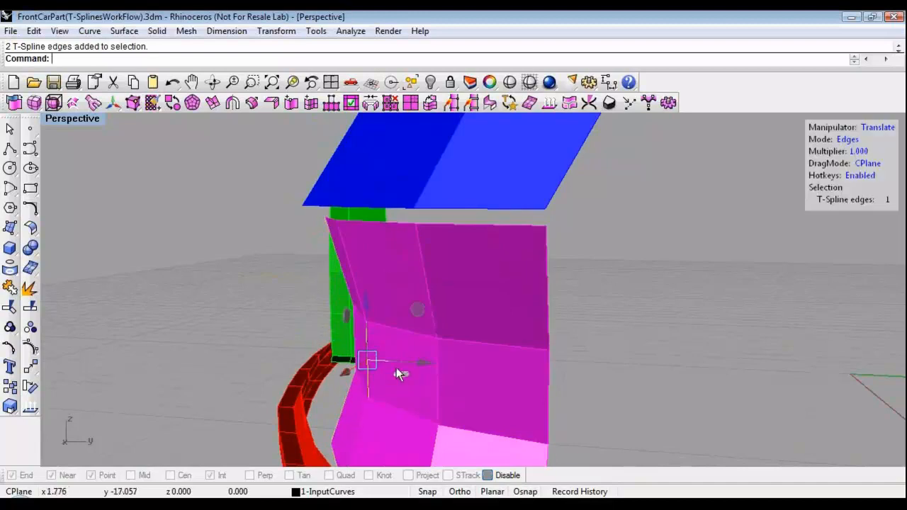
mouse_move(403, 369)
left_mouse_down()
mouse_move(388, 366)
mouse_move(403, 365)
left_mouse_up()
key("ctrl+z")
Select the whole second vertical edge loop of the magenta surface and adjust its position.
double_click(369, 415)
right_click_drag(403, 363, 373, 363)
right_click_drag(360, 256, 367, 322)
left_click(406, 347)
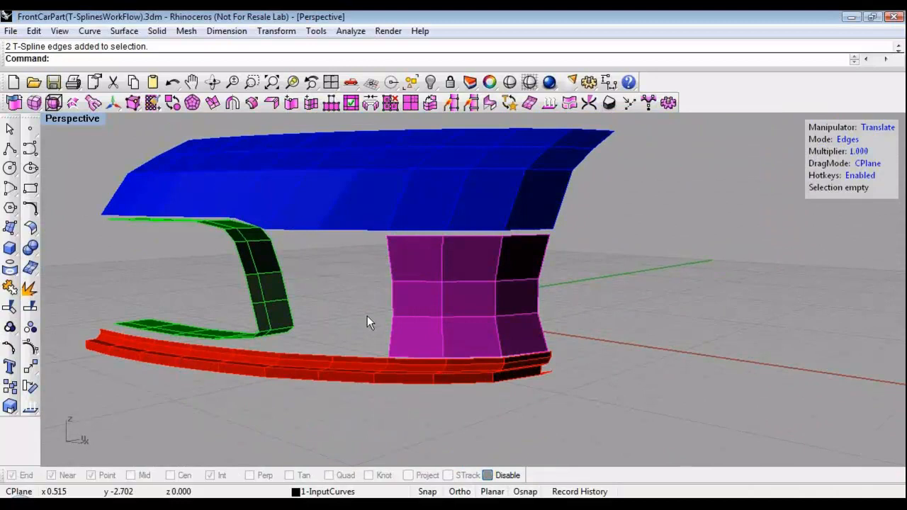
Bridge one edge of the blue surface's lower border to the facing edge of the red band using 3 segments.
scroll(341, 270, "up", 3)
right_click_drag(319, 275, 341, 225)
left_click(341, 221)
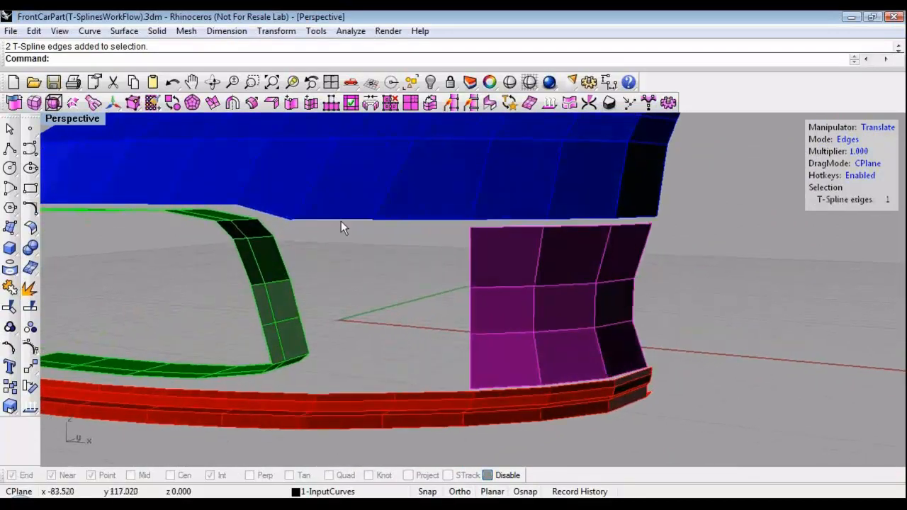
left_click(365, 395, "shift")
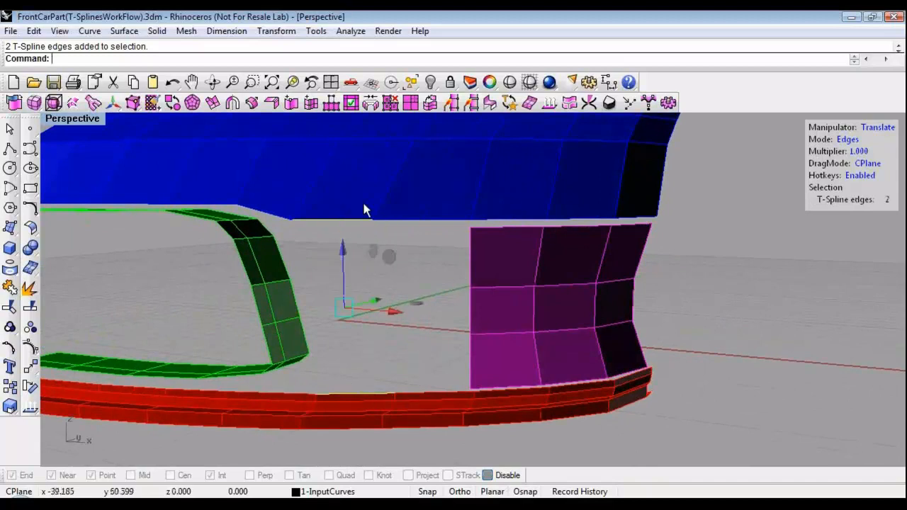
left_click(370, 103)
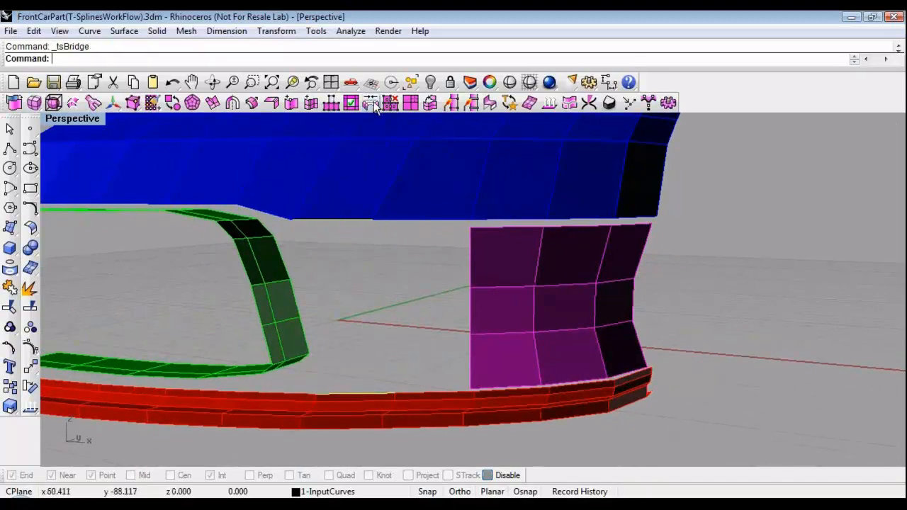
right_click(367, 286)
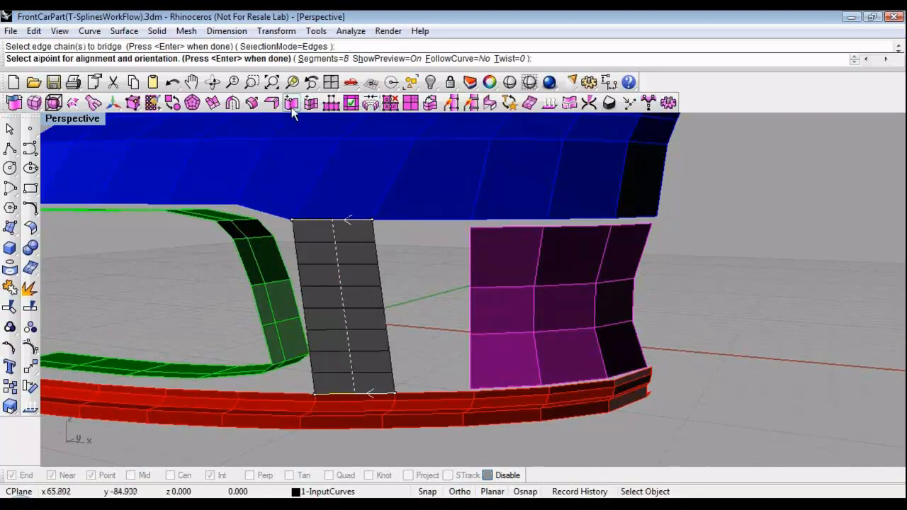
left_click(321, 59)
type("3")
key("Return")
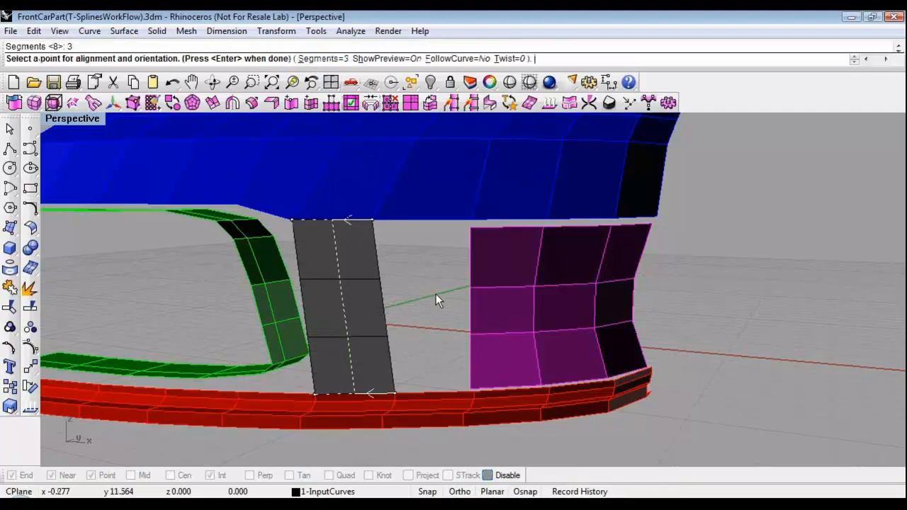
key("Return")
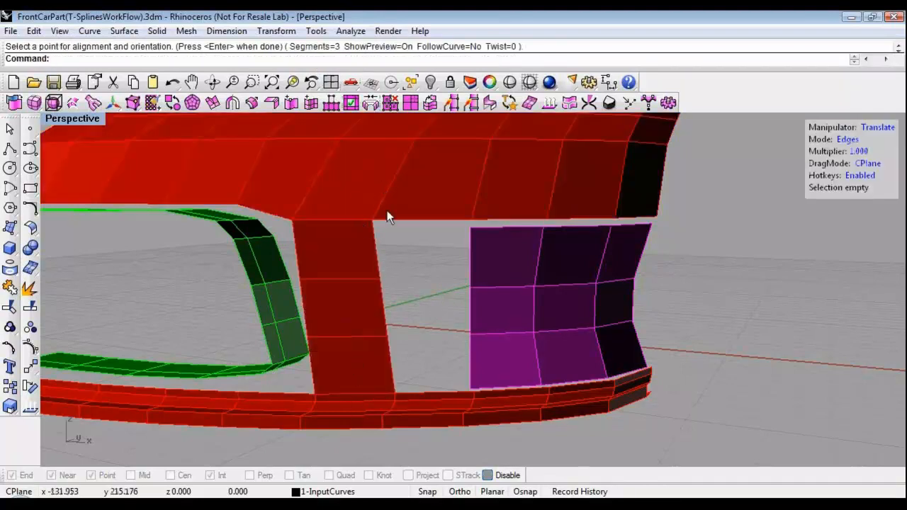
Bridge the new strip's vertical edges to the magenta surface's free vertical edges using 1 segment.
double_click(377, 260)
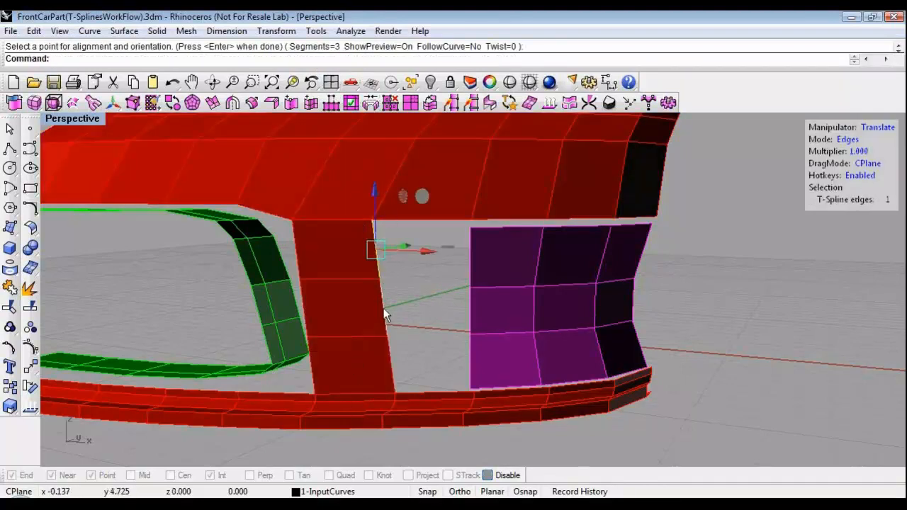
double_click(473, 365, "shift")
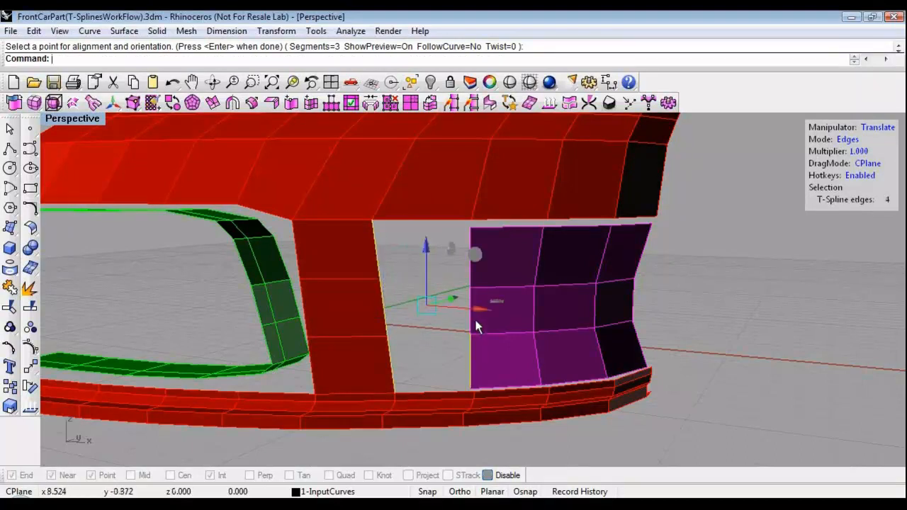
left_click(369, 104)
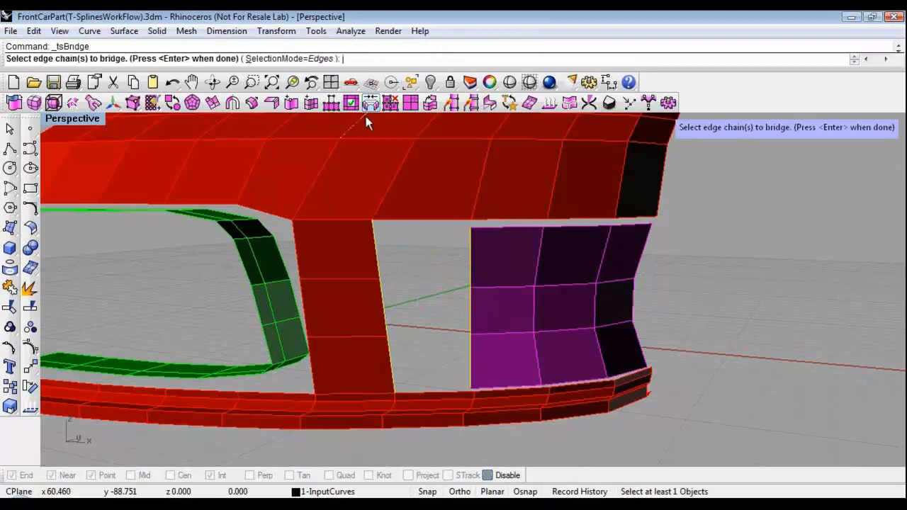
key("Return")
left_click(311, 60)
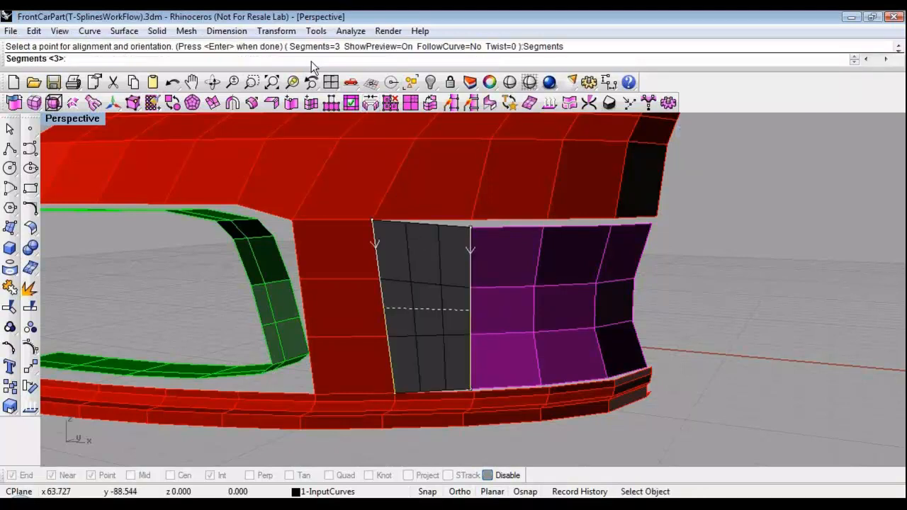
type("1")
key("Return")
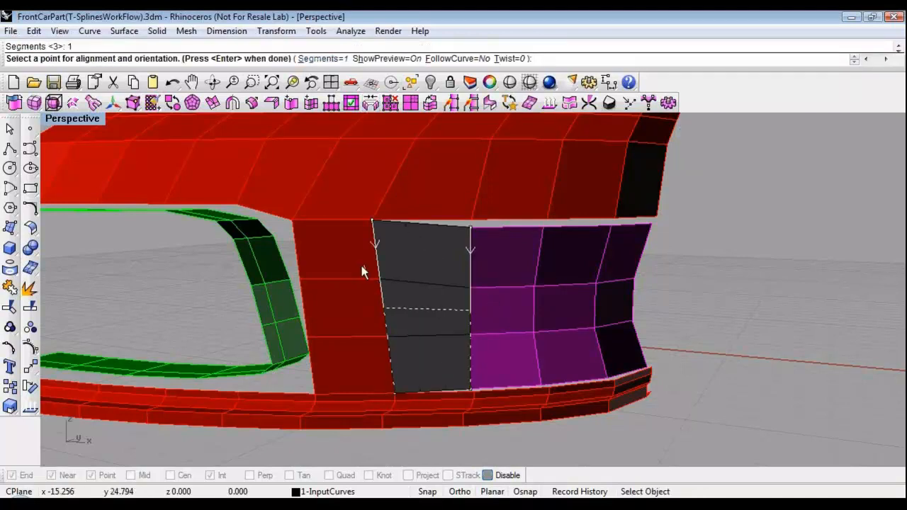
key("Return")
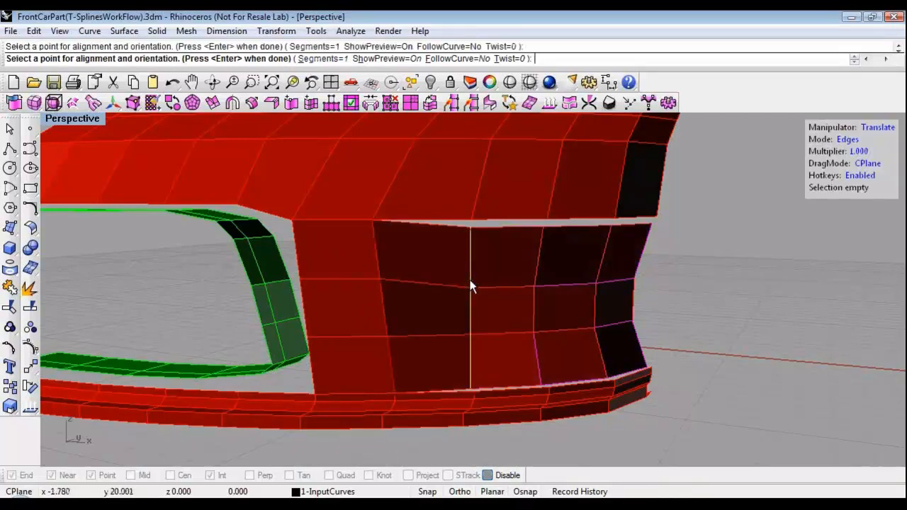
Bridge the three upper edges of the former magenta panel to the matching lower edges of the top surface with 1 segment.
right_click_drag(517, 300, 331, 221)
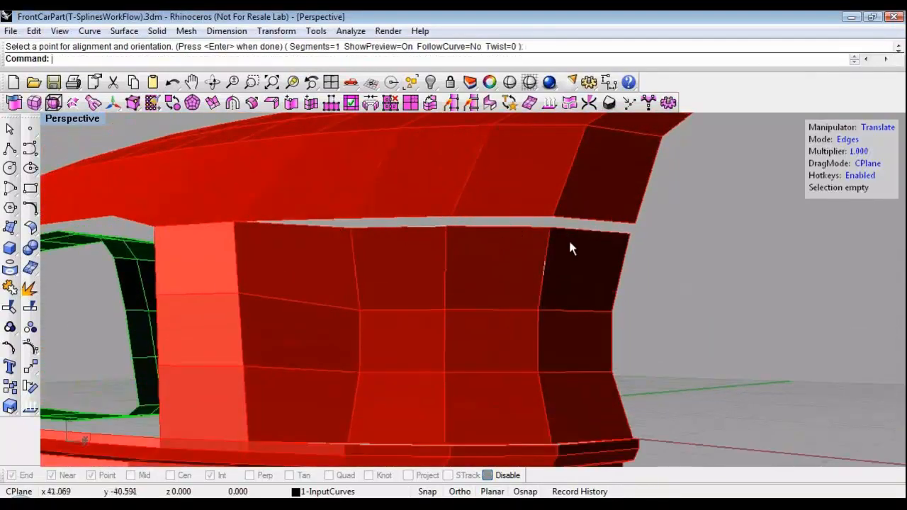
right_click_drag(415, 254, 447, 260)
left_click(430, 230)
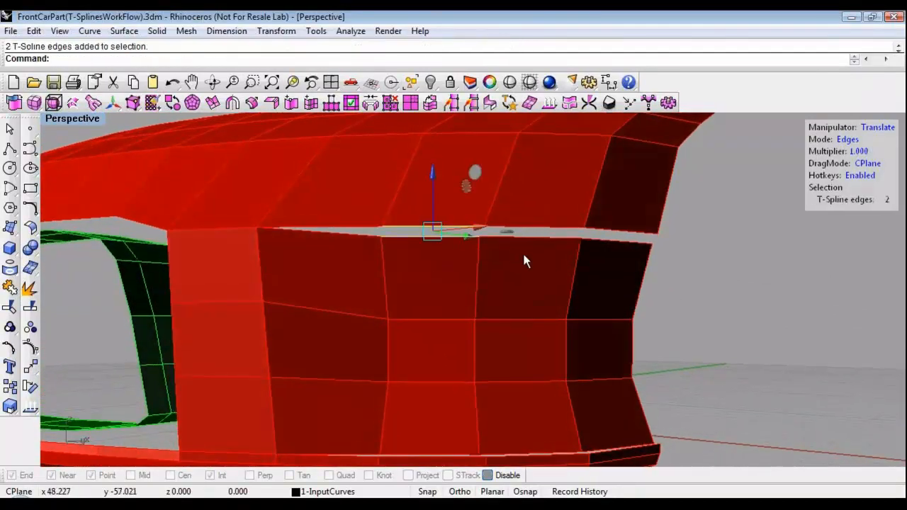
left_click(537, 234, "shift")
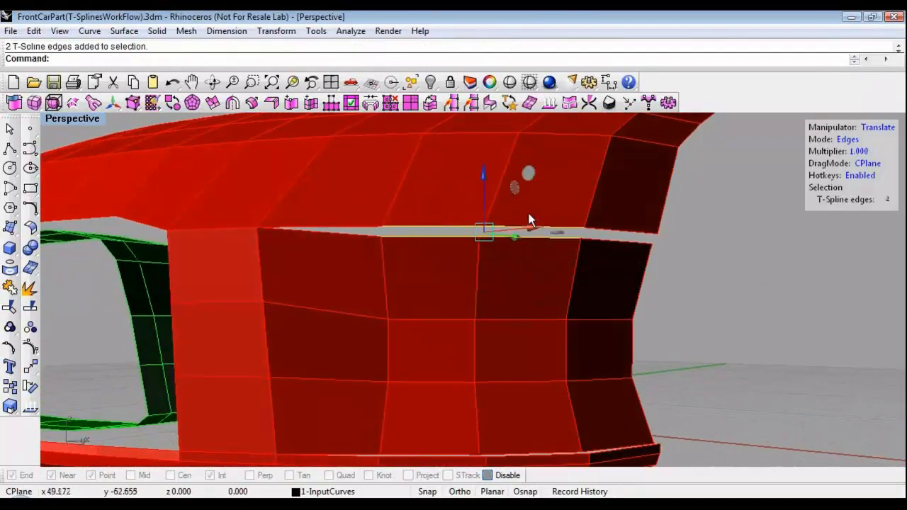
left_click(604, 236, "shift")
right_click_drag(594, 246, 565, 254)
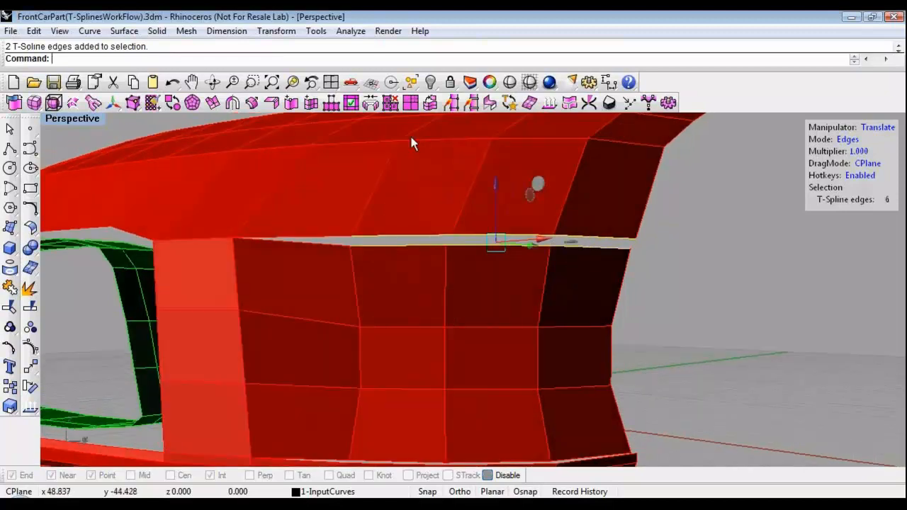
left_click(372, 104)
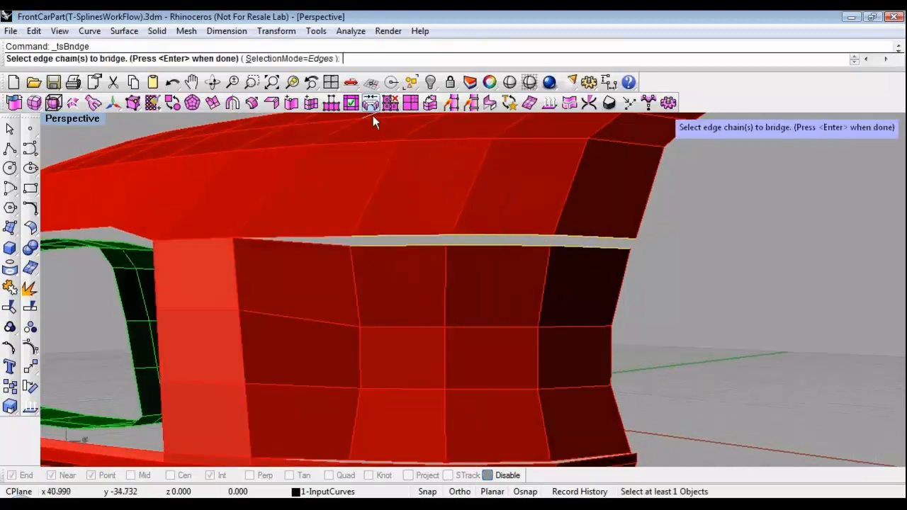
key("Return")
key("Return")
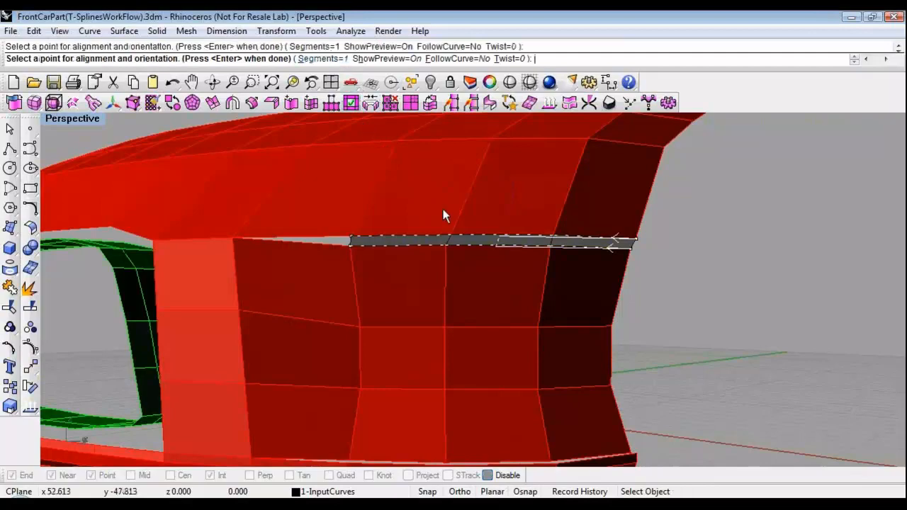
Close the remaining triangular gap under the top surface, beside the vertical strip, with Fill Hole.
scroll(314, 215, "up", 5)
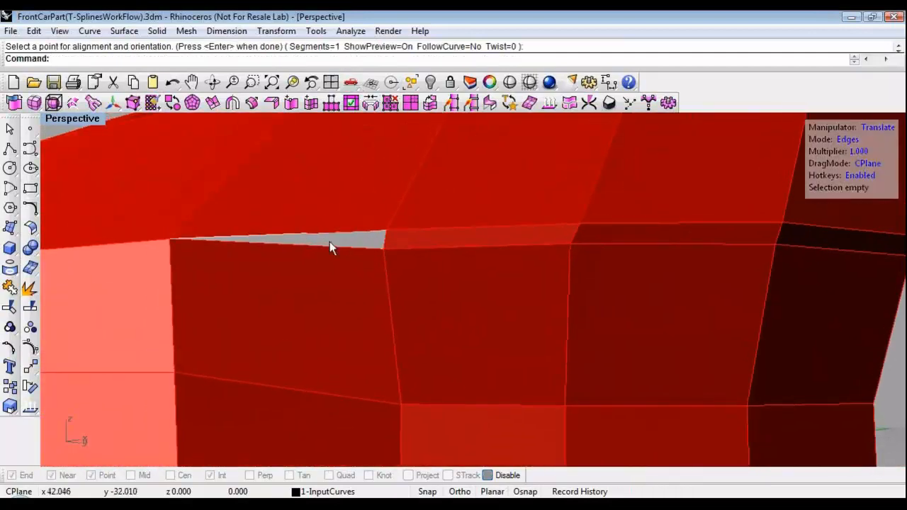
left_click(334, 245)
scroll(340, 239, "down", 3)
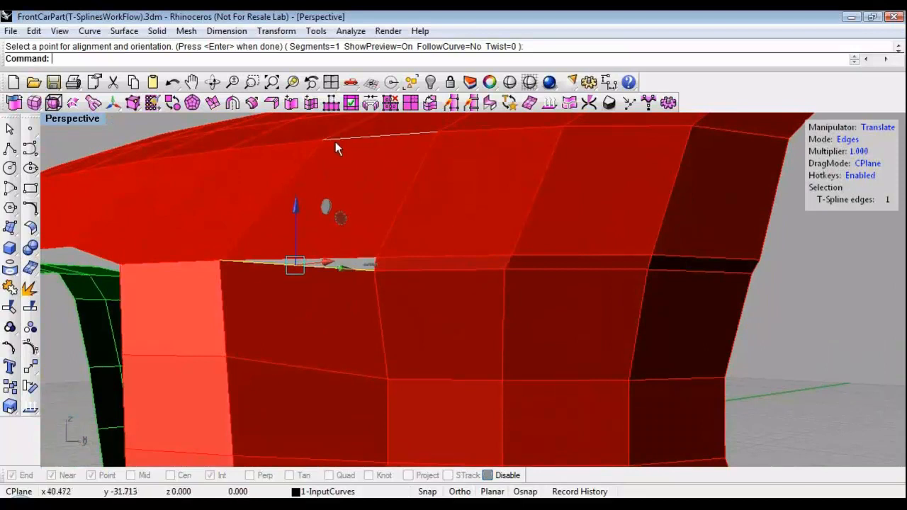
left_click(352, 104)
right_click_drag(325, 271, 382, 298)
left_click(678, 318)
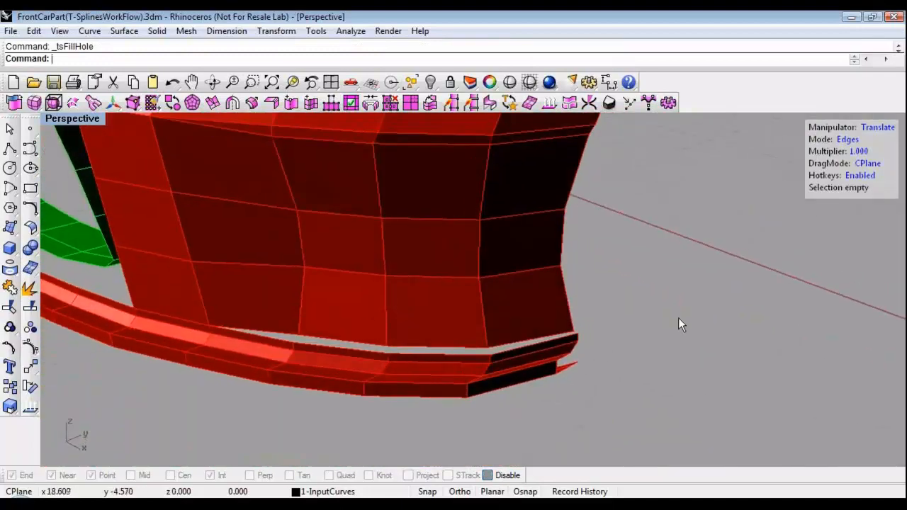
Bridge the side panel's lower edge chain to the lower band's upper edge chain with 1 segment, including the narrow triangular gap.
scroll(465, 320, "up", 3)
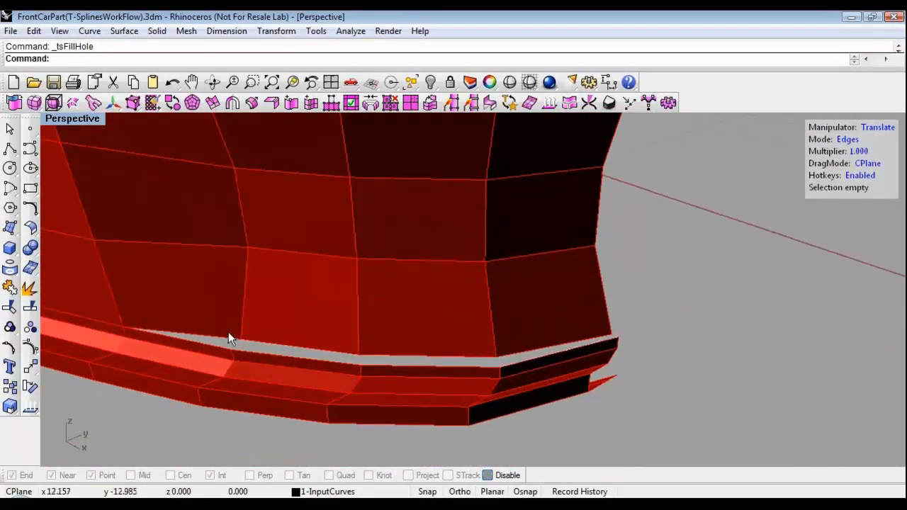
left_click(370, 102)
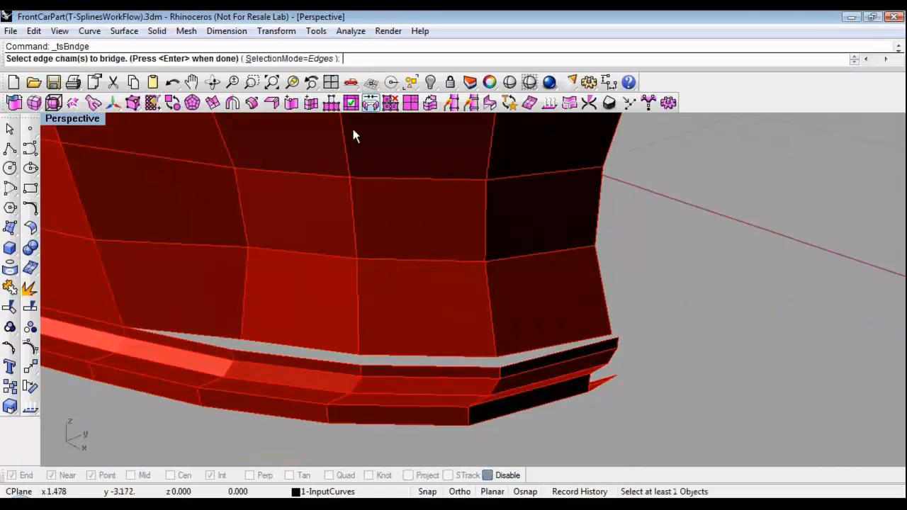
left_click(196, 335)
left_click(286, 344)
left_click(388, 354)
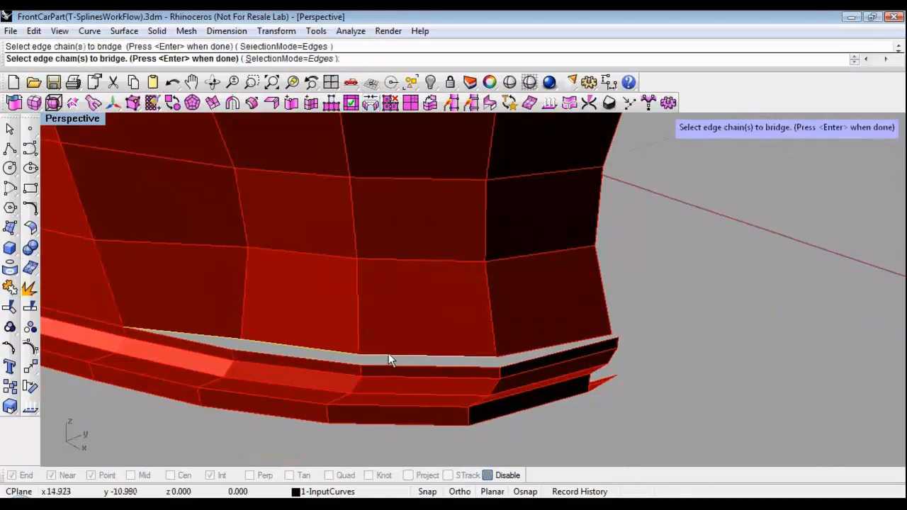
key("Return")
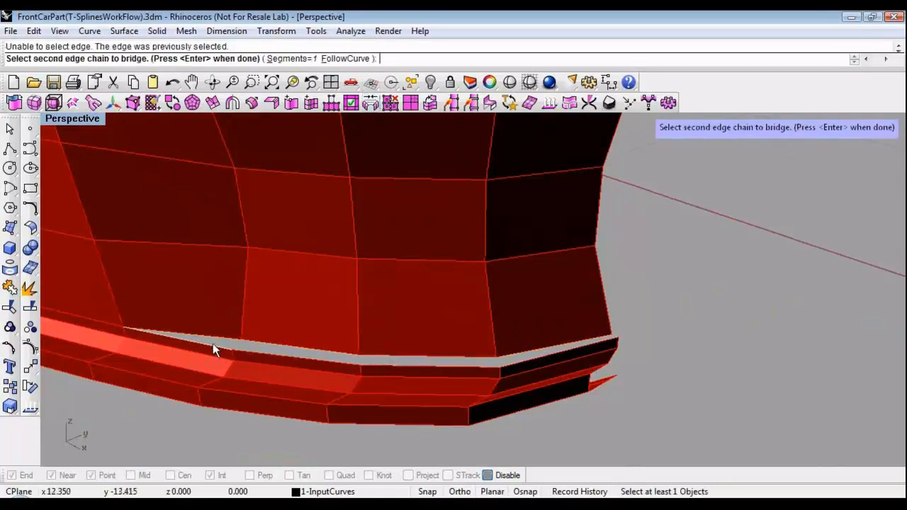
left_click(213, 344)
left_click(273, 355)
left_click(418, 368)
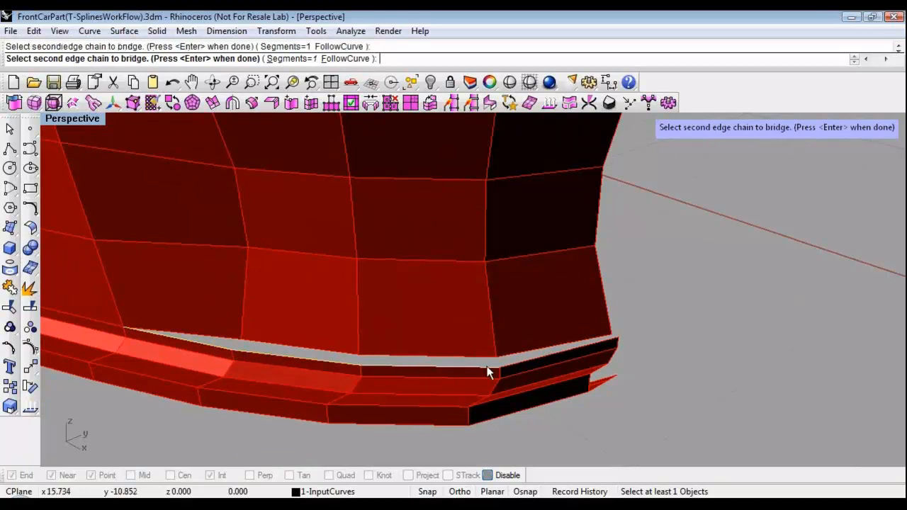
left_click(523, 363)
key("Return")
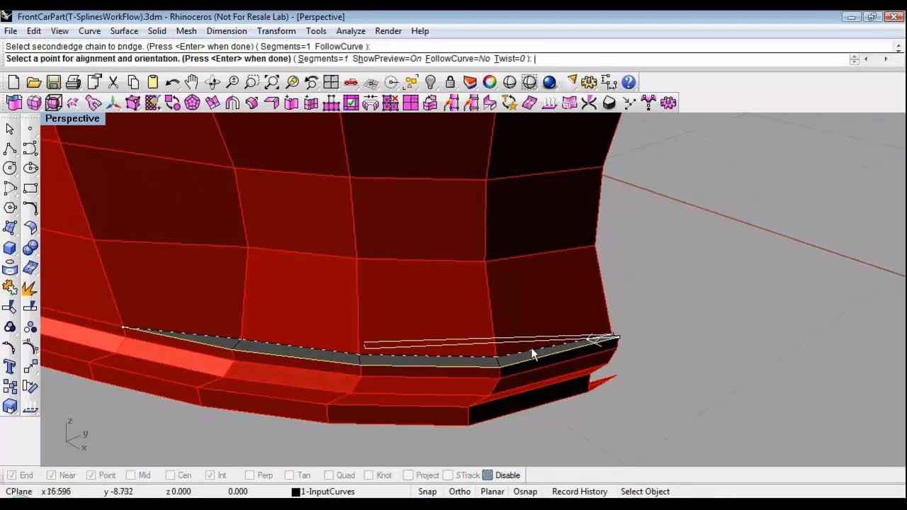
key("Return")
Select the whole edge loop of the green band that faces the surrounding red body.
right_click_drag(252, 346, 504, 245)
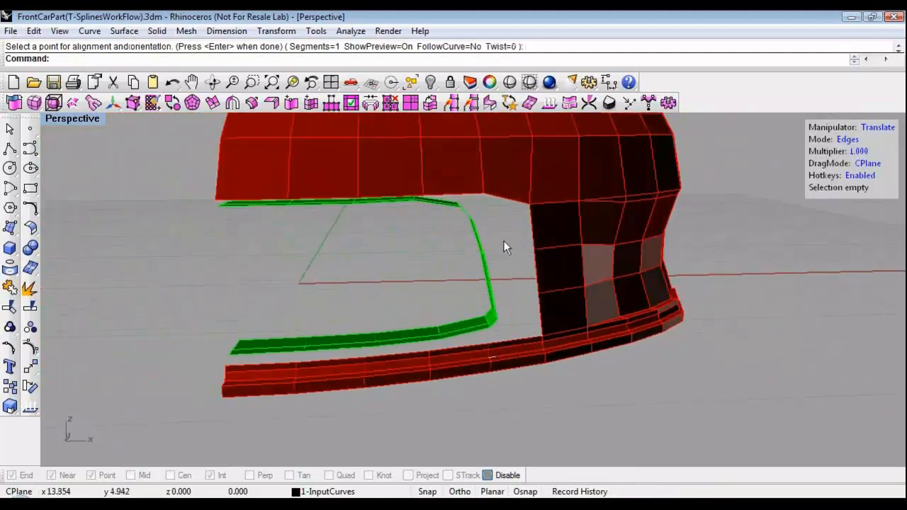
right_click_drag(419, 331, 421, 363)
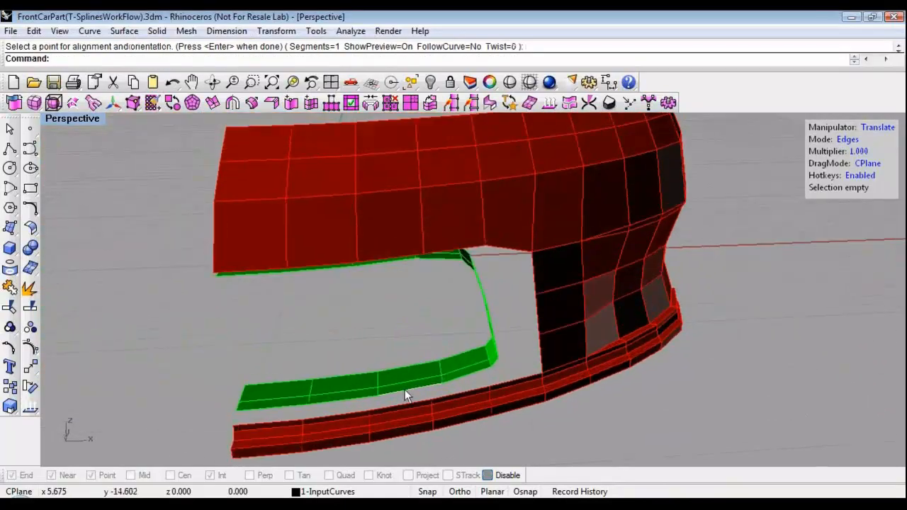
double_click(405, 389)
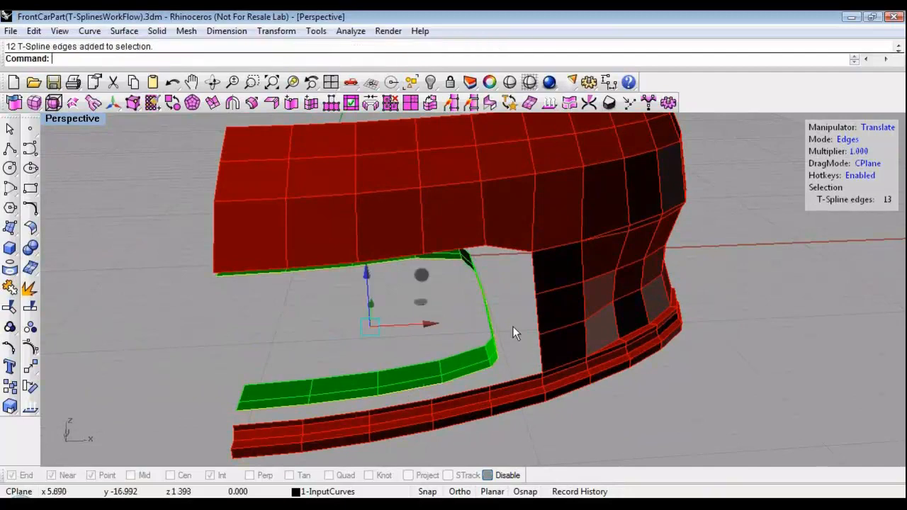
Add the top surface's lower front edges and the side panel's vertical edges facing the opening to the edge selection.
right_click_drag(407, 344, 321, 181)
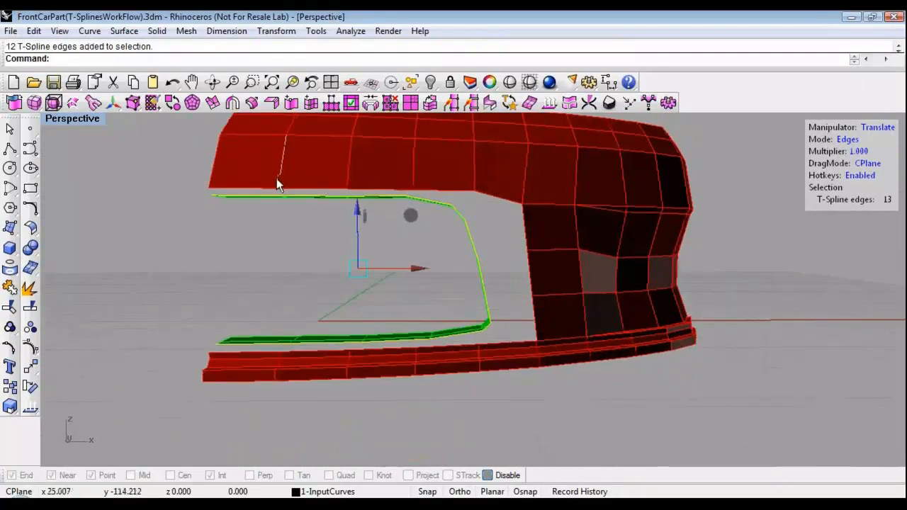
left_click(267, 189, "shift")
left_click(329, 188, "shift")
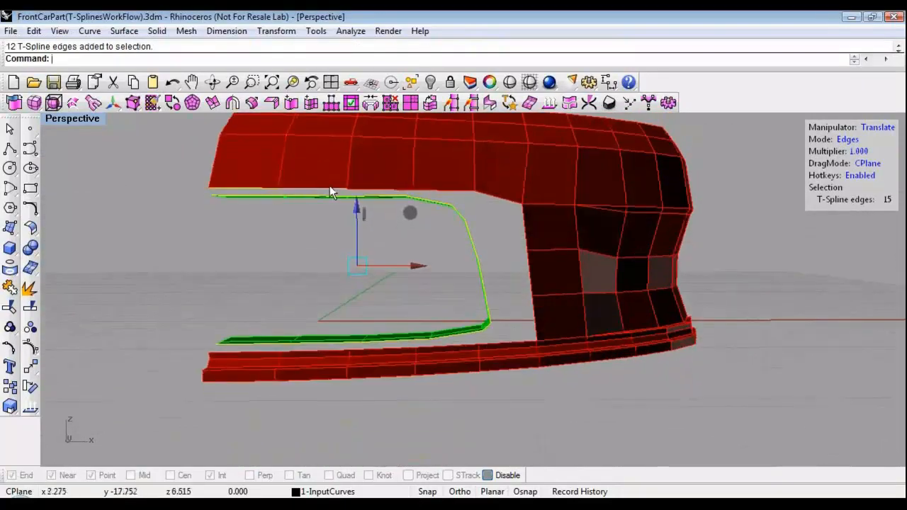
left_click(396, 188, "shift")
left_click(429, 188, "shift")
left_click(485, 194, "shift")
left_click(524, 226, "shift")
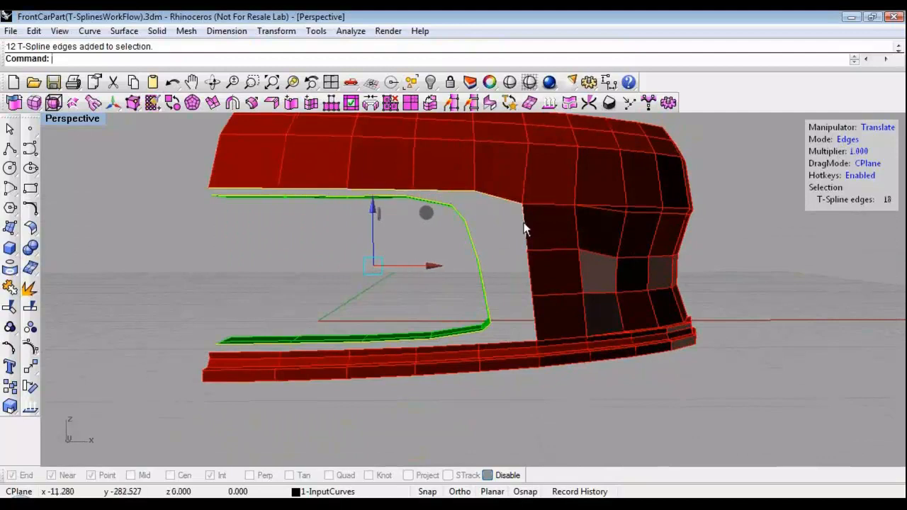
left_click(533, 279, "shift")
left_click(539, 316, "shift")
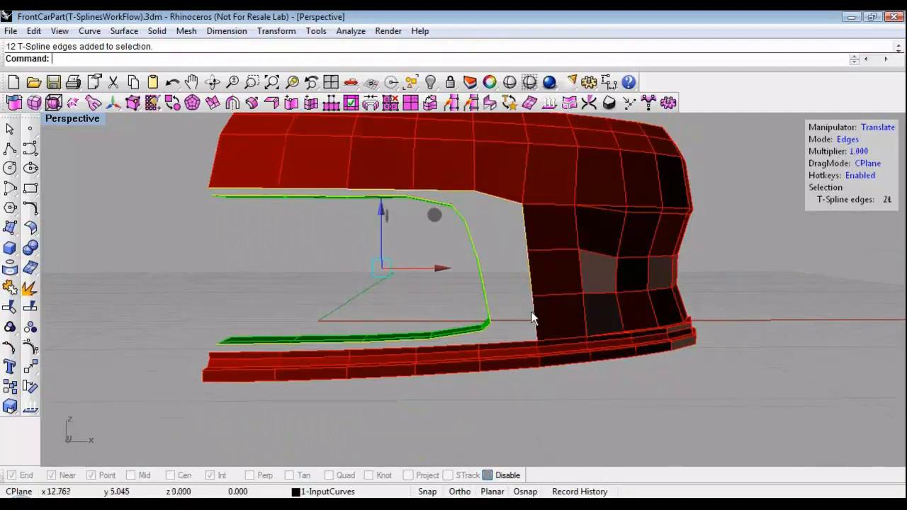
Add the lower band's upper edges to the selection and bridge the surrounding edge chain to the green band's loop.
scroll(499, 331, "up", 3)
left_click(497, 348, "shift")
left_click(449, 350, "shift")
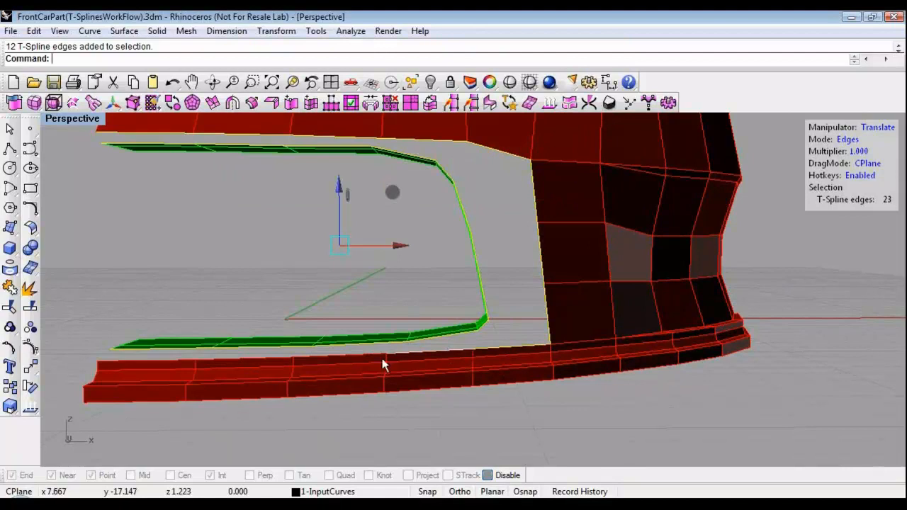
left_click(334, 359, "shift")
left_click(213, 358, "shift")
left_click(170, 360, "shift")
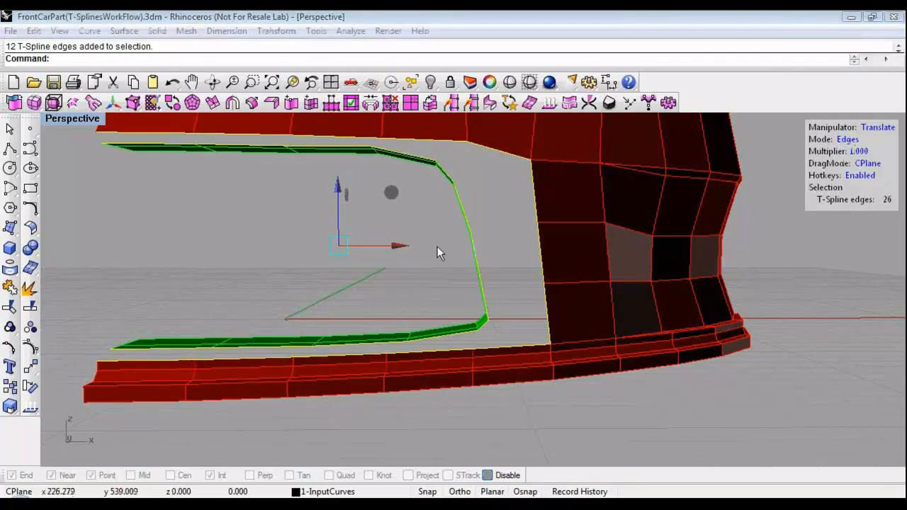
right_click_drag(438, 247, 437, 226)
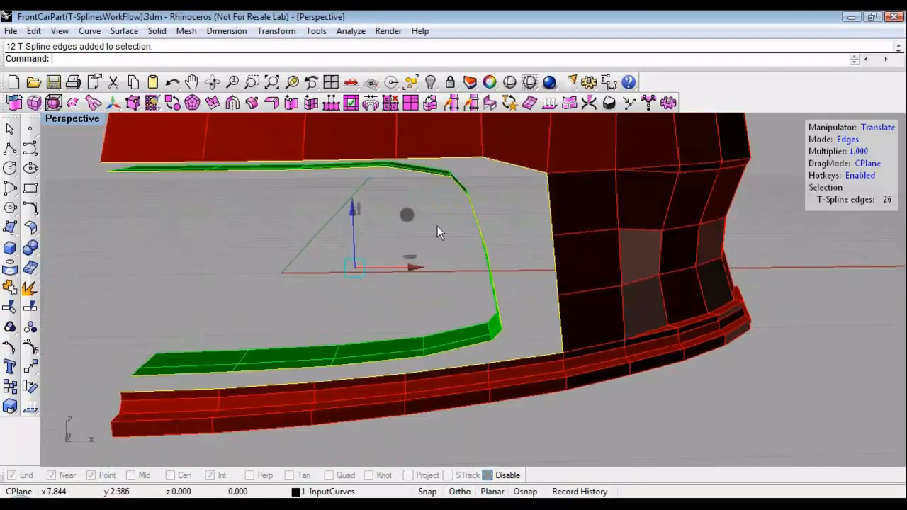
left_click(371, 104)
key("Return")
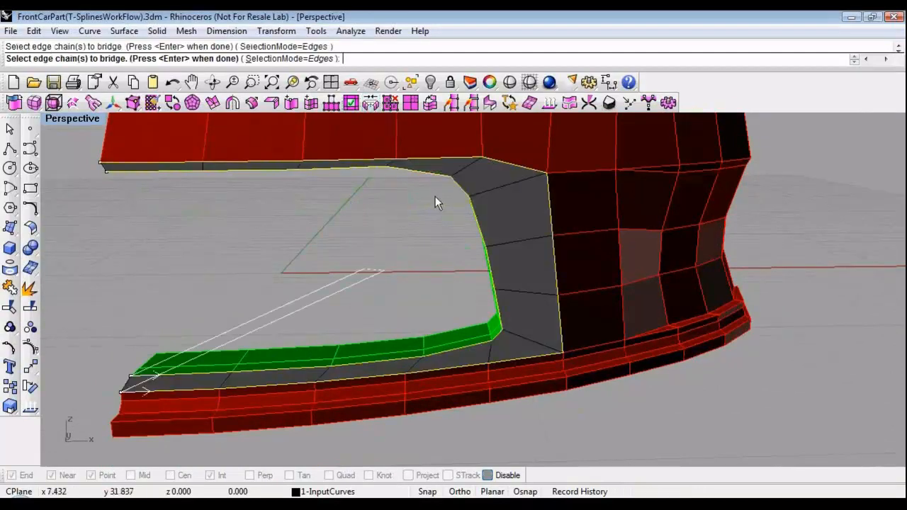
key("Return")
Switch the bridged body to smooth display and examine its surface in a temporary Shade preview without wires.
right_click_drag(460, 273, 421, 273)
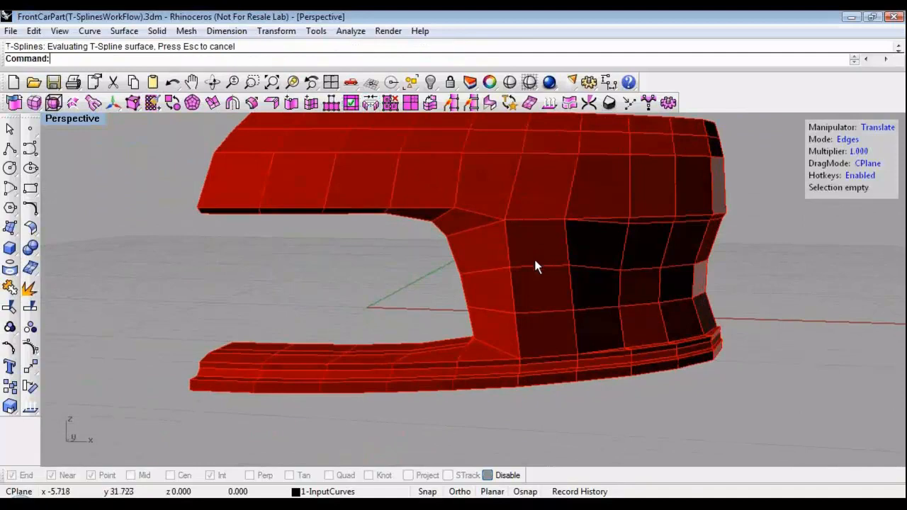
right_click_drag(577, 272, 341, 249)
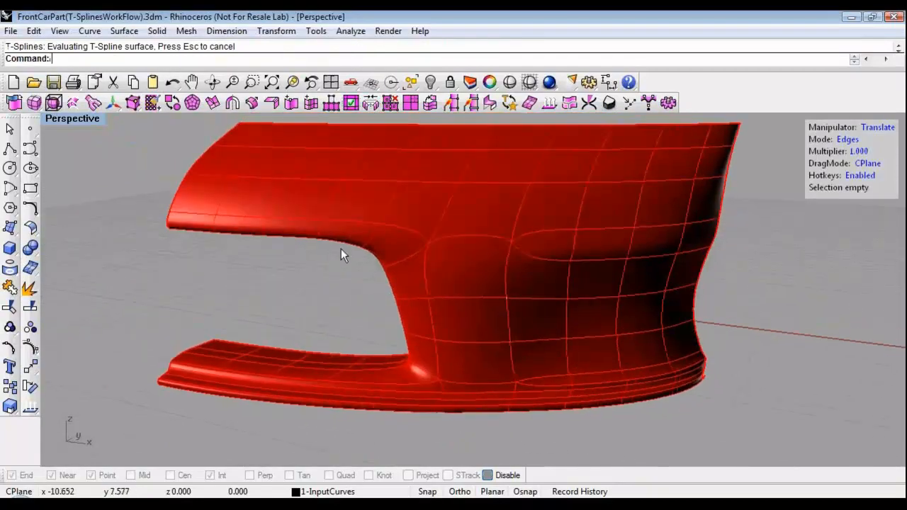
right_click_drag(435, 307, 436, 304)
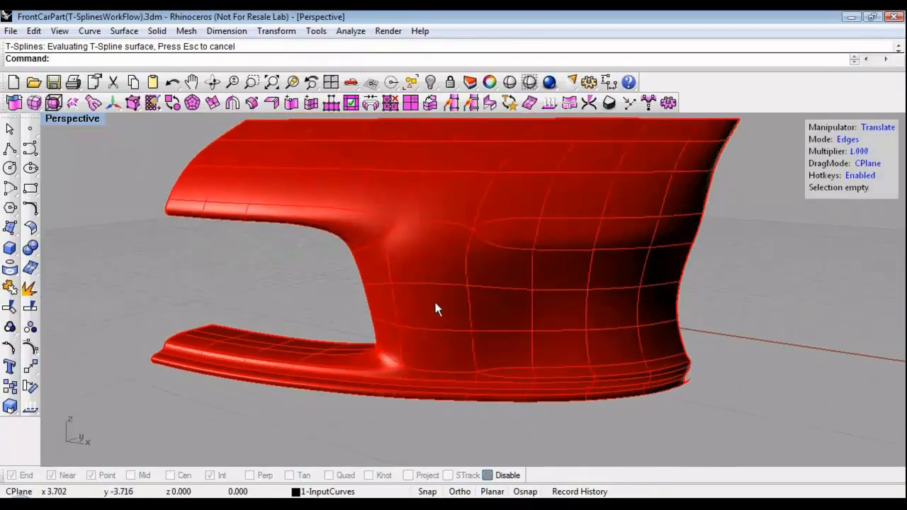
mouse_move(334, 290)
right_mouse_down()
mouse_move(326, 307)
mouse_move(317, 294)
mouse_move(328, 282)
right_mouse_up()
left_click(508, 82)
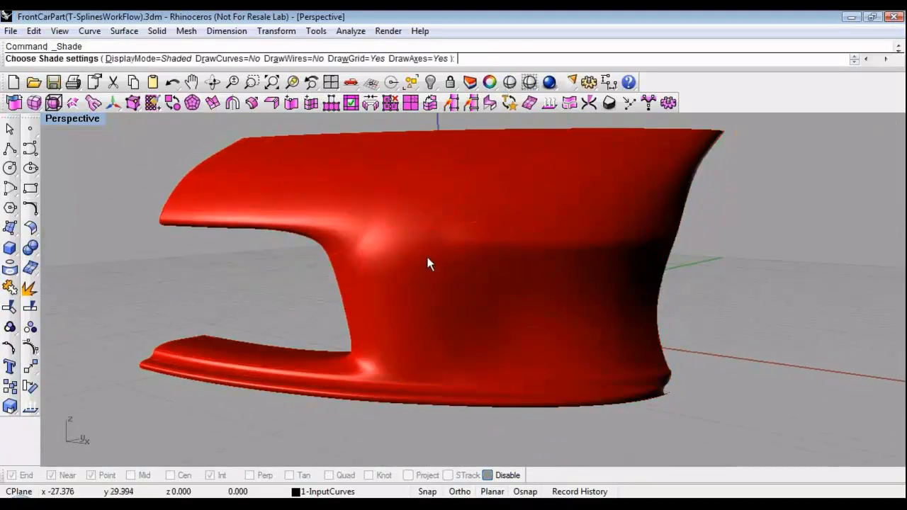
right_click(313, 266)
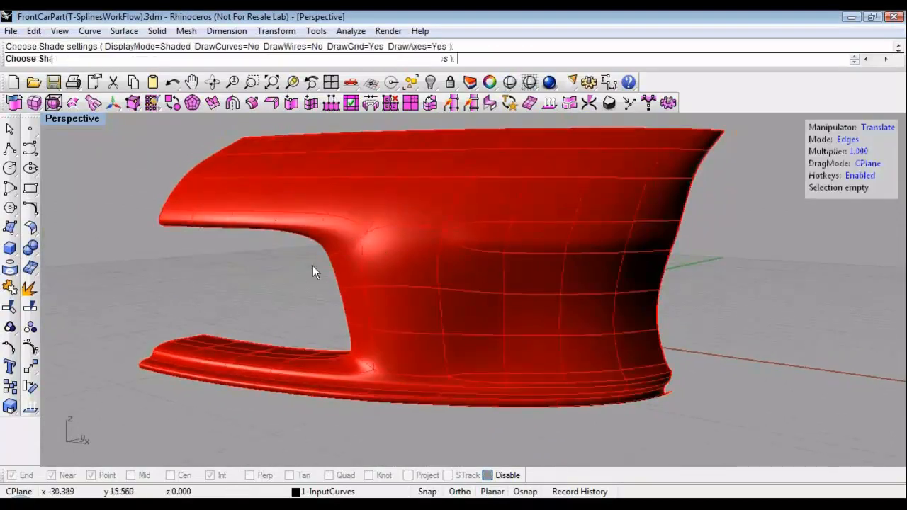
Smooth the T-spline surface flow around the opening's upper corner and check the body with a temporary Shade preview.
right_click(509, 104)
left_click(440, 268)
right_click(440, 268)
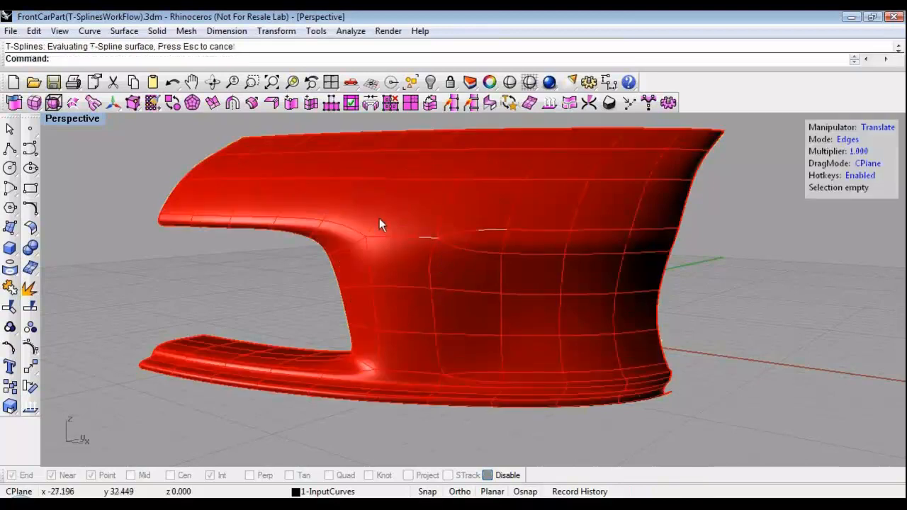
left_click(510, 82)
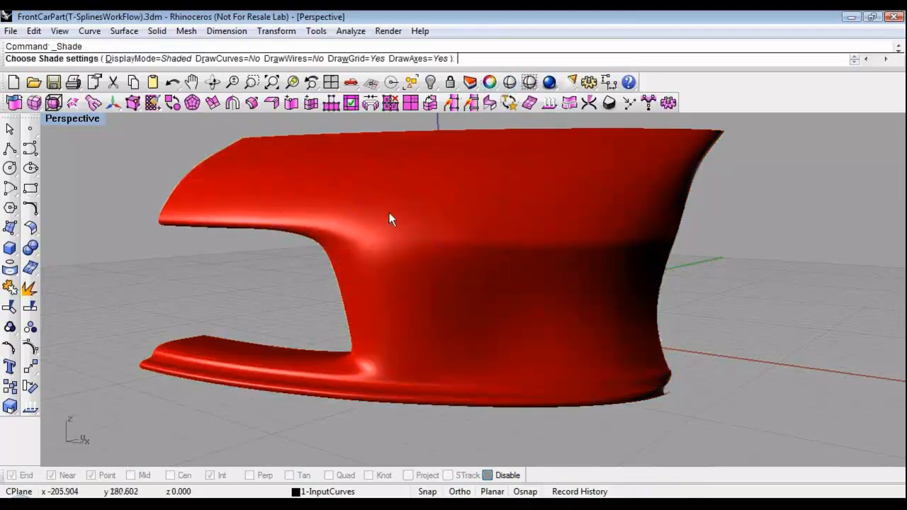
key("Return")
Set the T-spline body's display color to Black in its object properties and deselect it.
scroll(299, 275, "down", 2)
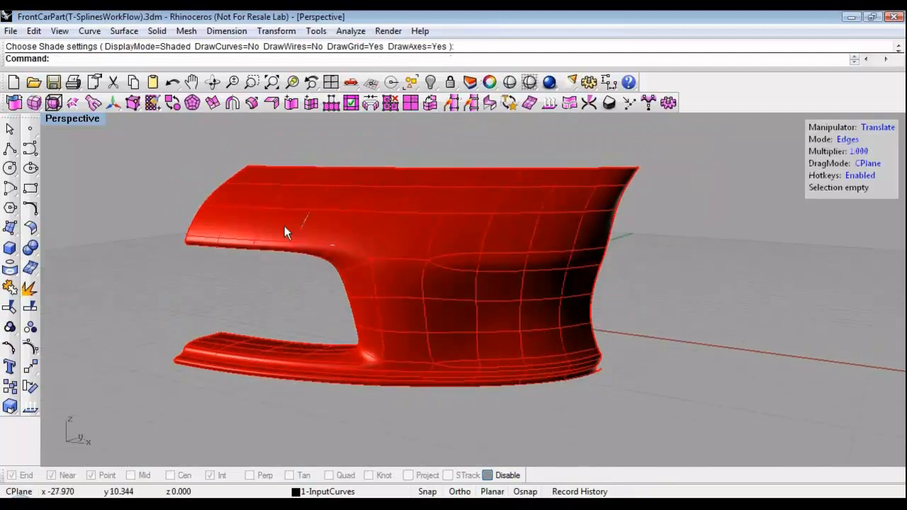
key("F3")
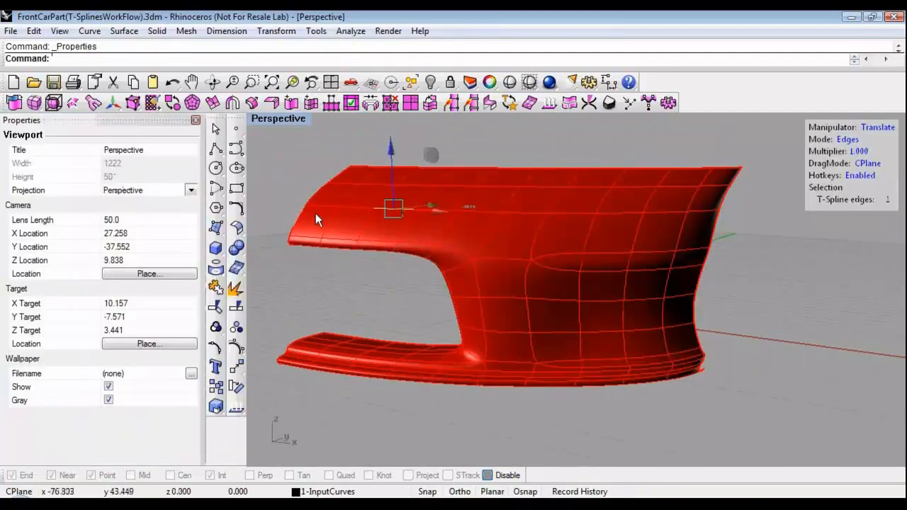
left_click(378, 234)
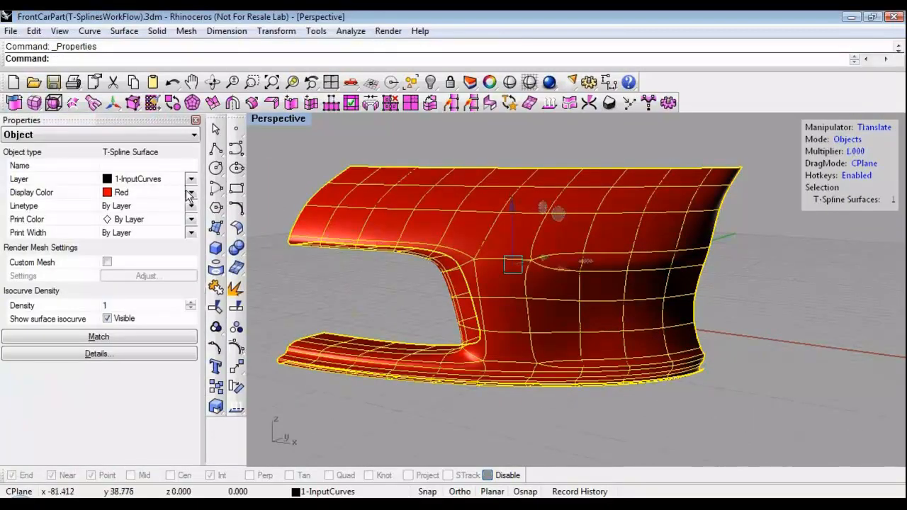
left_click(190, 193)
left_click(169, 227)
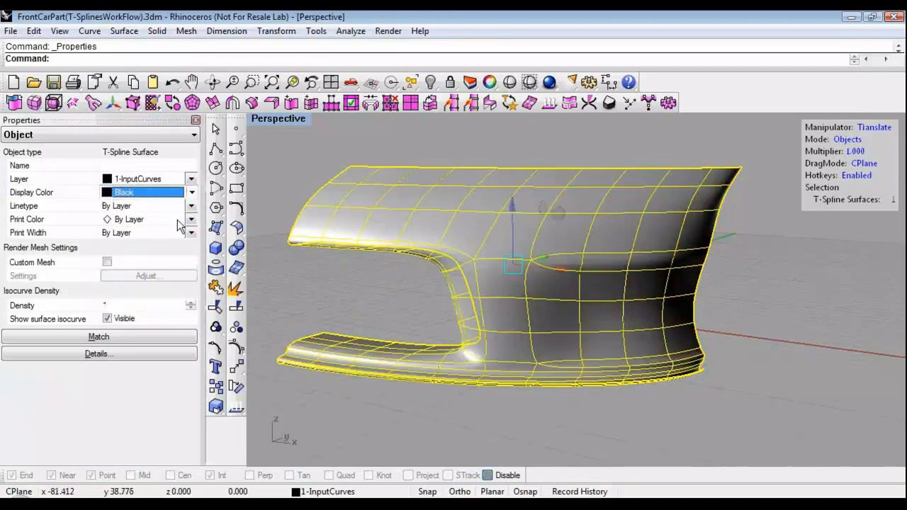
left_click(196, 120)
left_click(209, 311)
right_click_drag(208, 311, 304, 195)
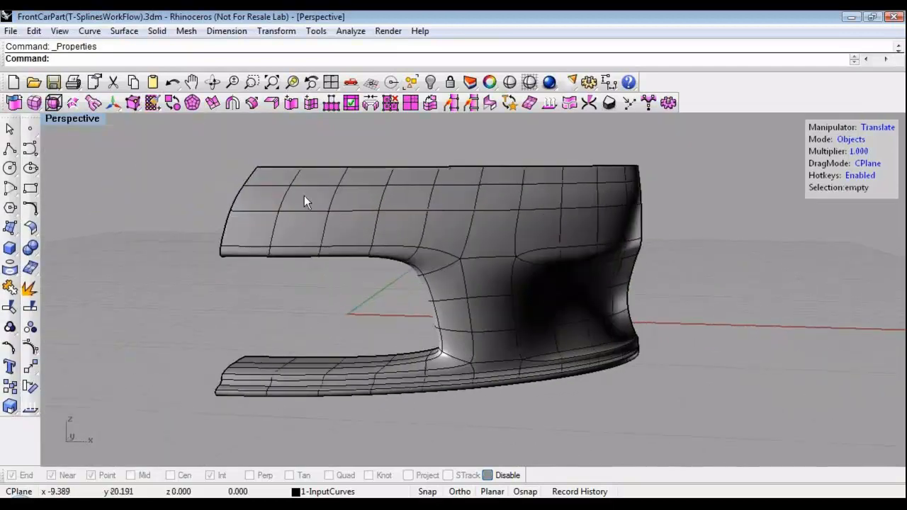
Mirror the body with T-Splines symmetry using XSymmetry=Yes, Weld=Yes and Tolerance=0.001, leaving Y, Z and radial symmetry off.
left_click(232, 100)
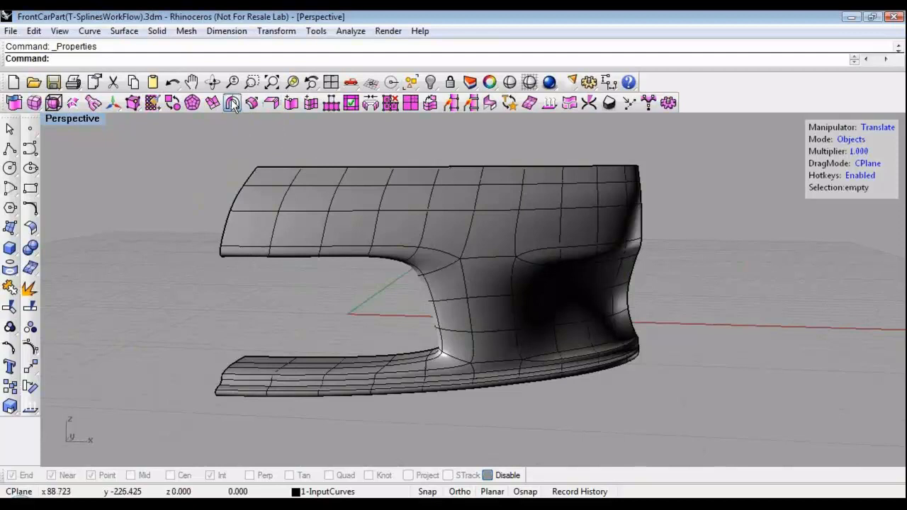
left_click(293, 208)
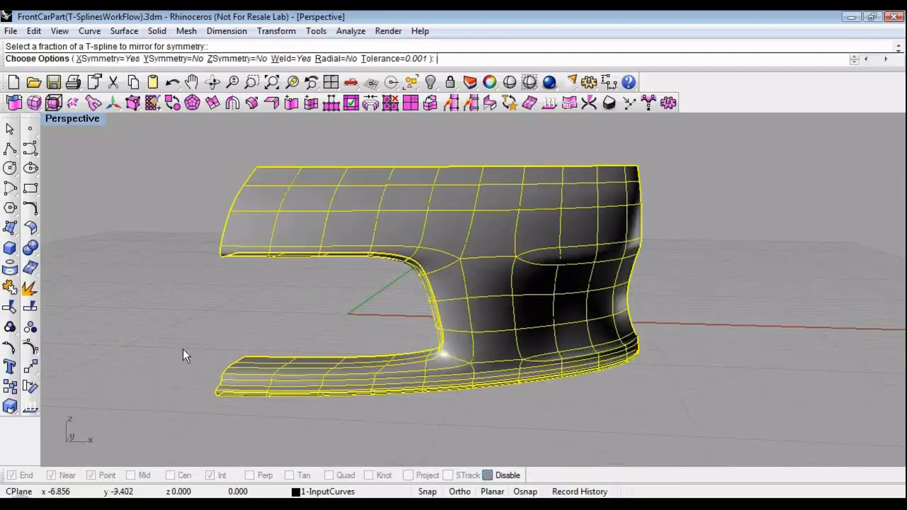
right_click_drag(124, 395, 105, 221)
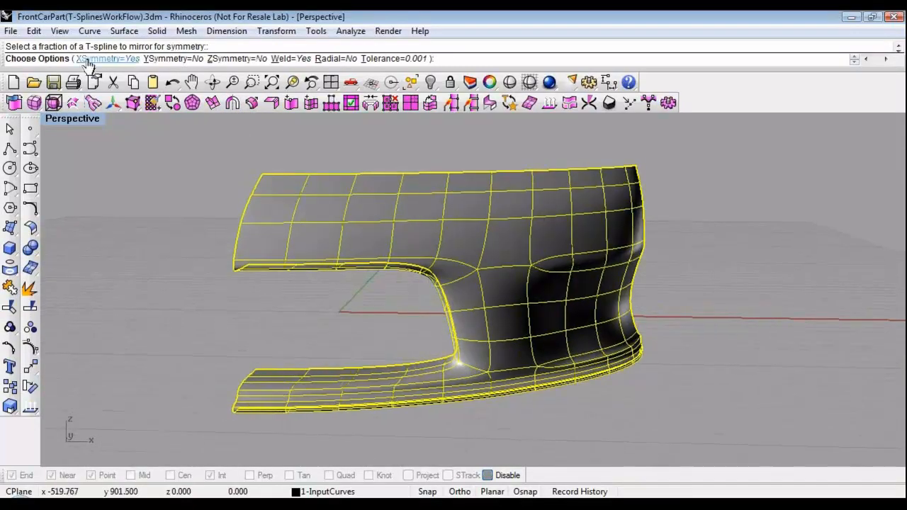
right_click(260, 305)
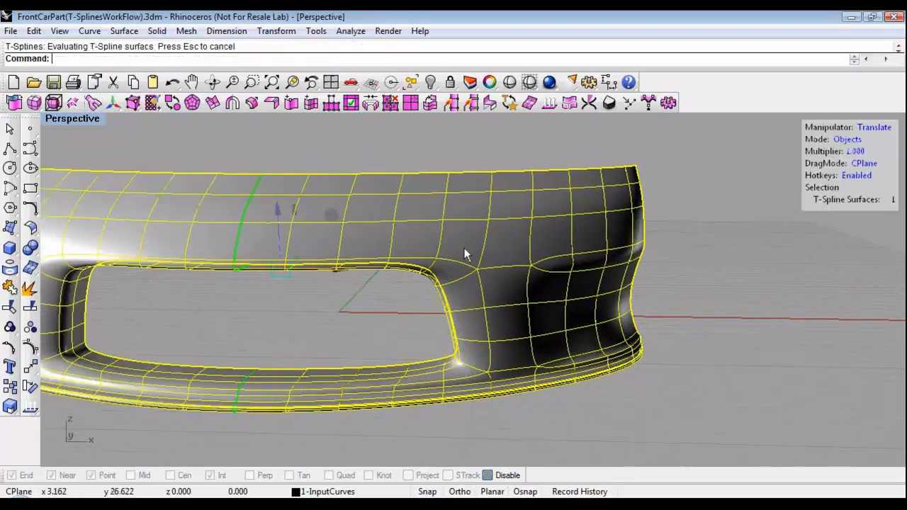
right_click_drag(593, 269, 445, 292, "shift")
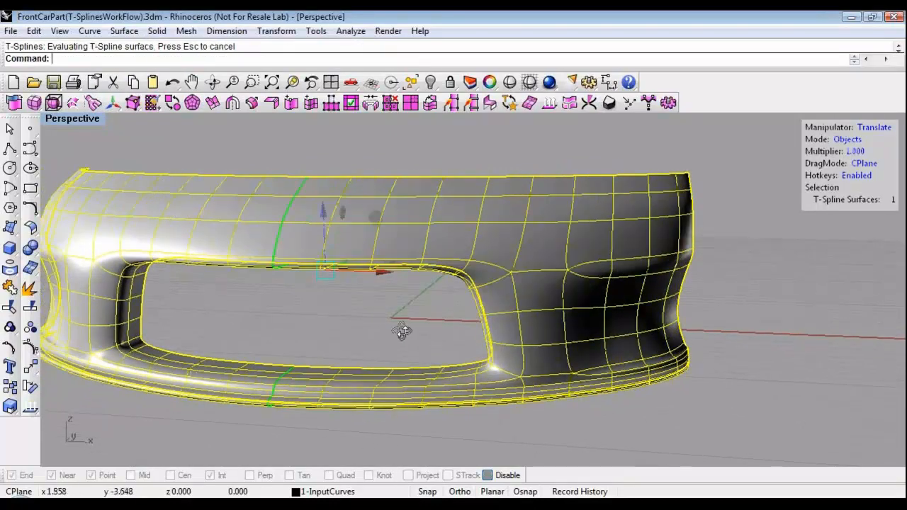
right_click_drag(401, 330, 526, 399)
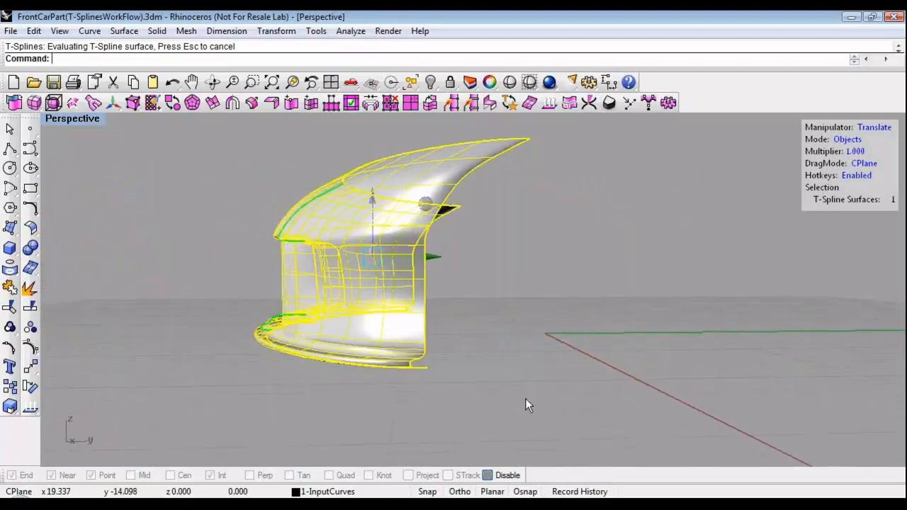
left_click(526, 398)
Align the vertices along the lower part of the side panel's open rear edge with SetPt, setting only Y, aligned to World.
right_click_drag(432, 380, 408, 388)
scroll(454, 378, "up", 3)
scroll(469, 375, "up", 1)
scroll(472, 354, "up", 1)
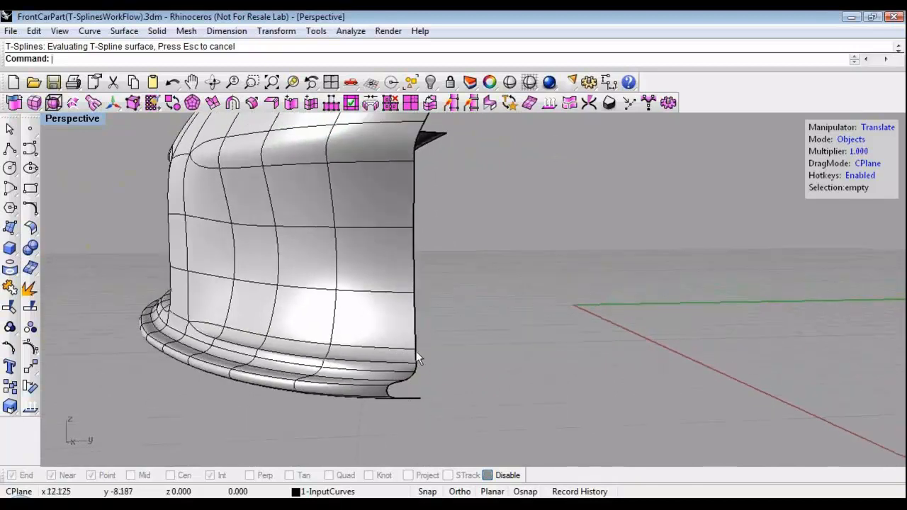
key("a")
right_click_drag(441, 405, 446, 397)
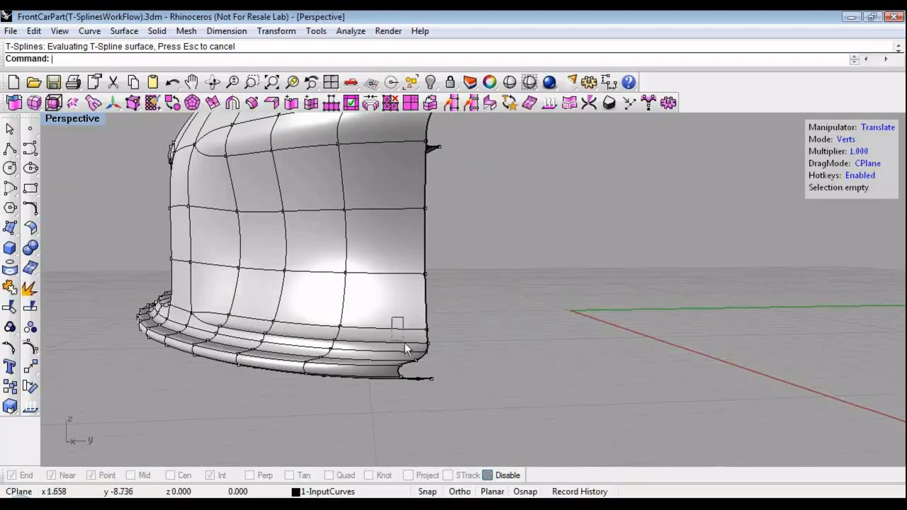
left_click_drag(406, 349, 468, 409)
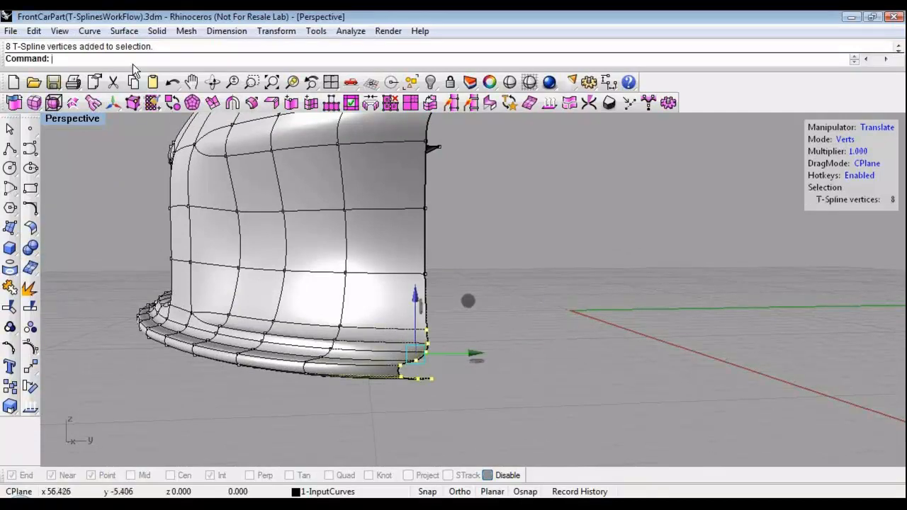
type("SetPt")
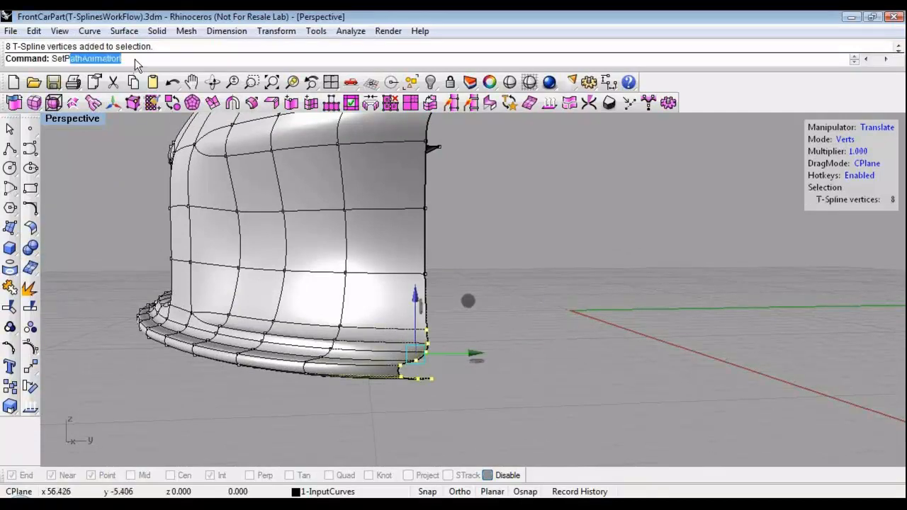
key("Return")
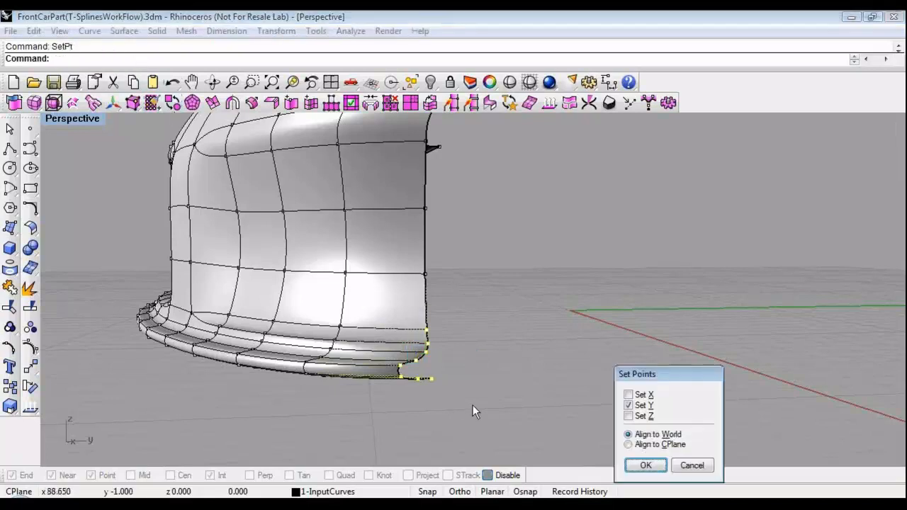
left_click(644, 466)
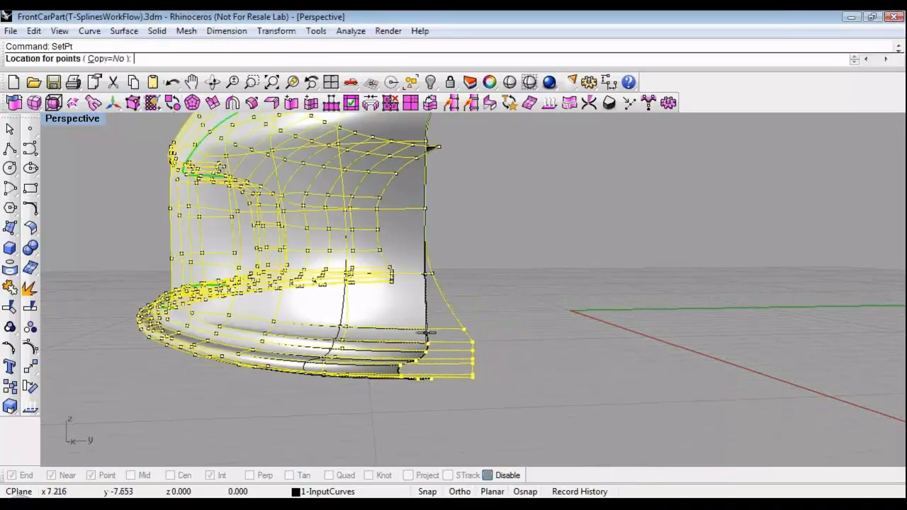
left_click(403, 341)
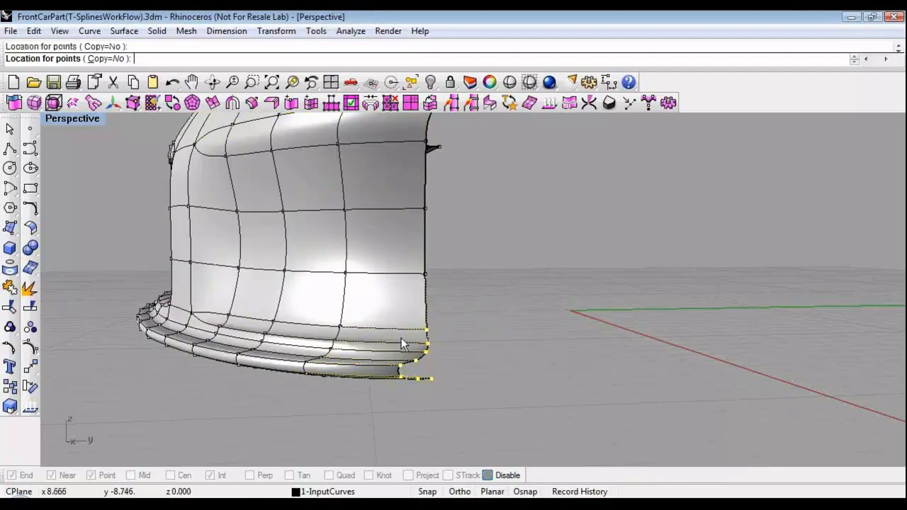
right_click_drag(439, 403, 409, 397)
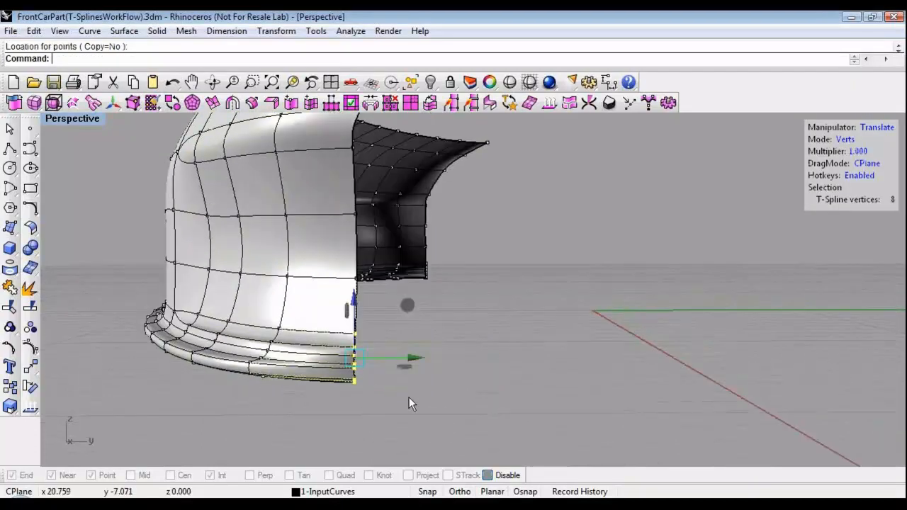
left_click(373, 372)
right_click_drag(373, 372, 413, 377)
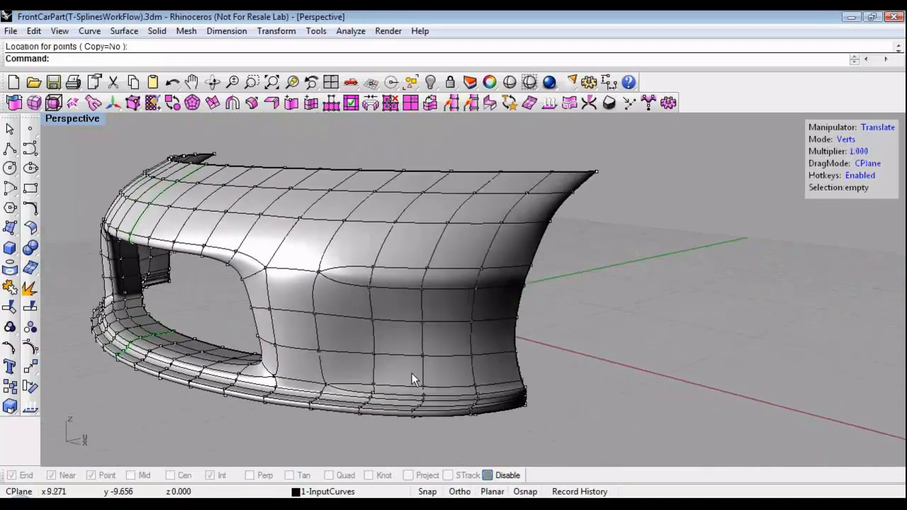
Select three stacked faces on the side panel near its rear edge and extrude them inward along Y to form a duct.
key("d")
left_click(451, 311)
left_click(445, 340, "shift")
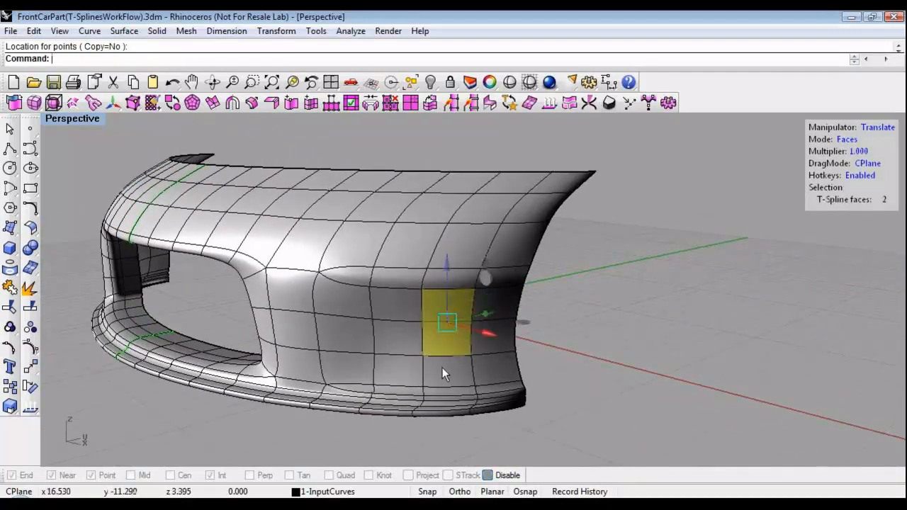
left_click(445, 369, "shift")
right_click_drag(445, 369, 421, 383)
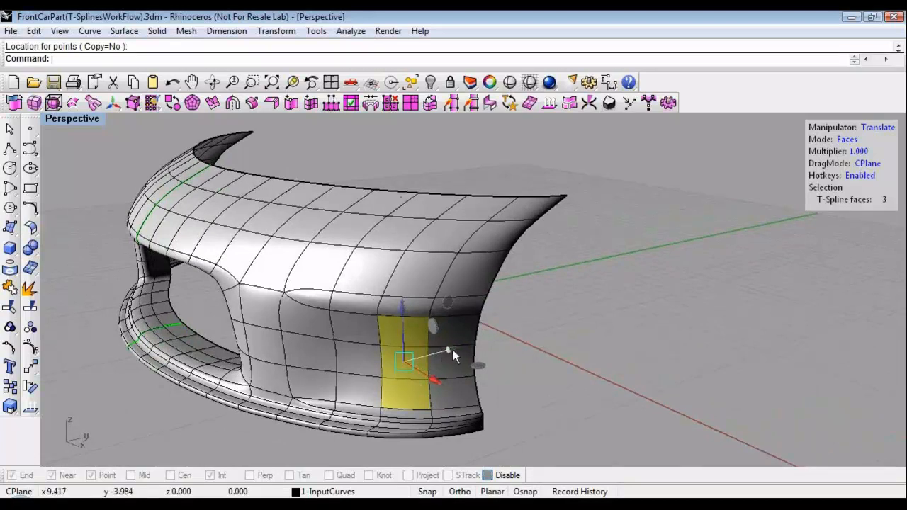
left_click_drag(455, 351, 458, 348)
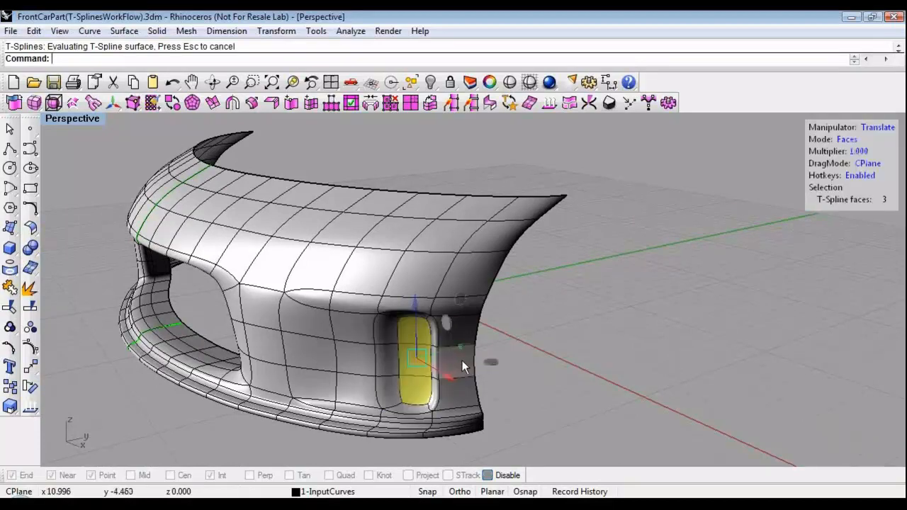
left_click_drag(465, 346, 476, 340)
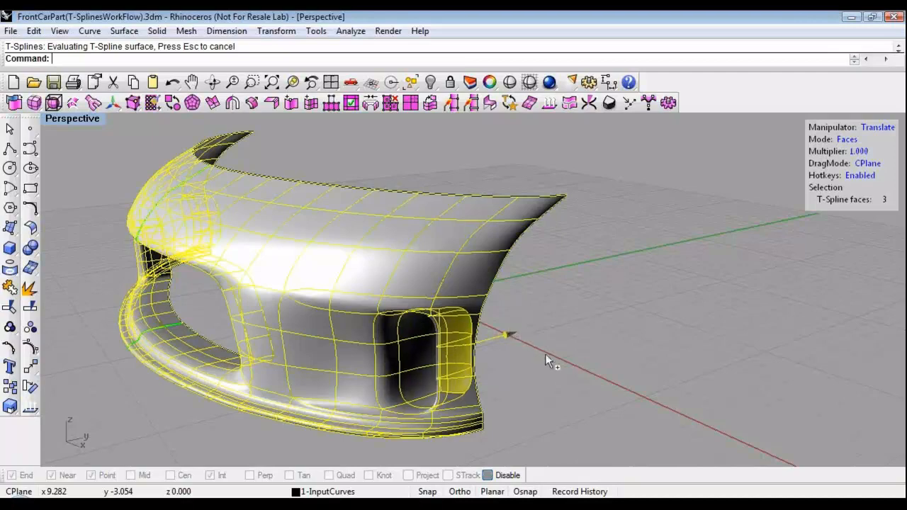
Delete the three end faces of the side duct to open it through the panel.
right_click_drag(570, 386, 303, 273)
scroll(312, 273, "up", 2)
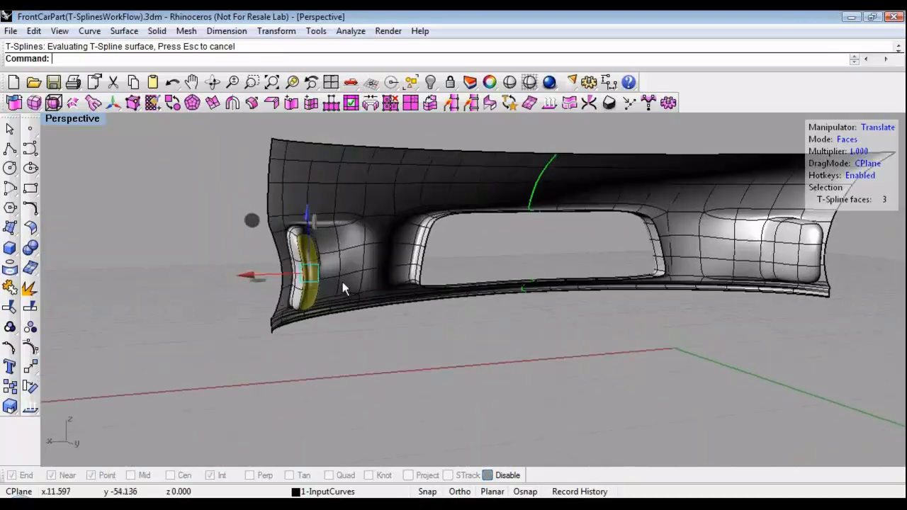
key("Delete")
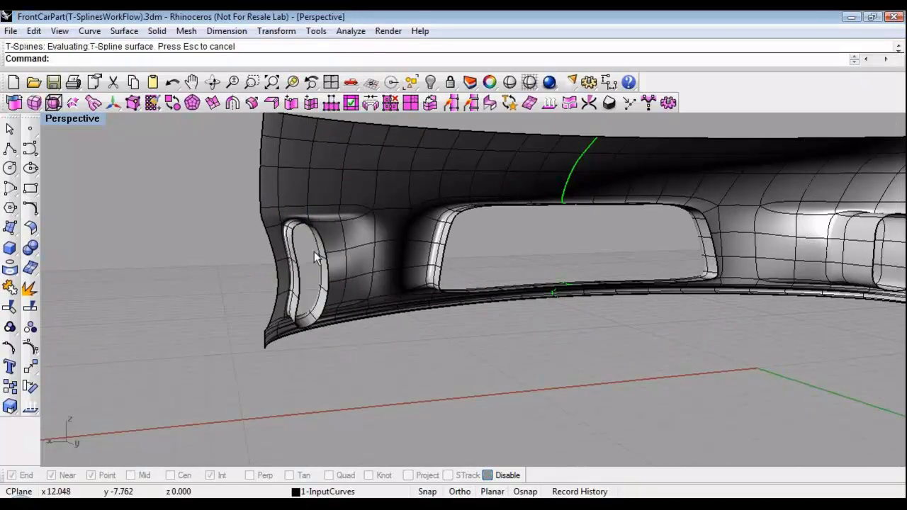
Select the open edge loop at the side duct's inner end and scale it down along Y to flatten it.
scroll(314, 251, "up", 2)
right_click_drag(314, 251, 282, 257)
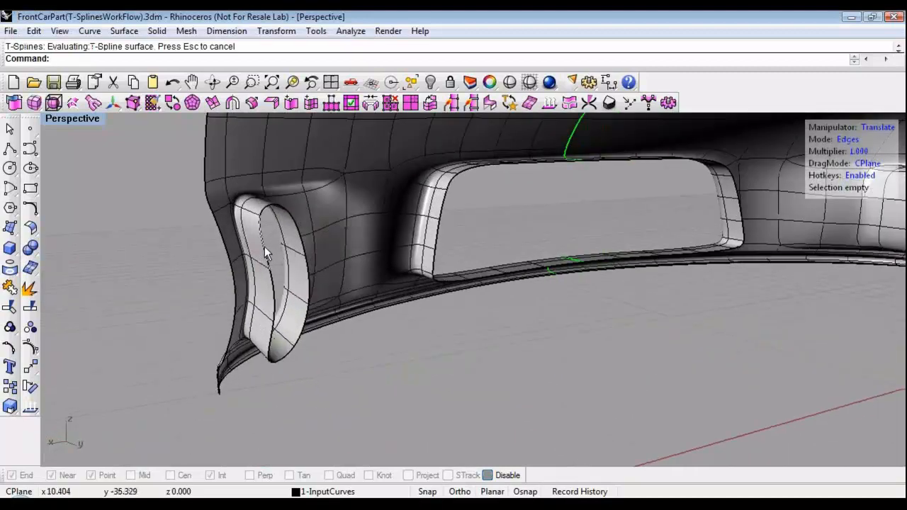
double_click(262, 255)
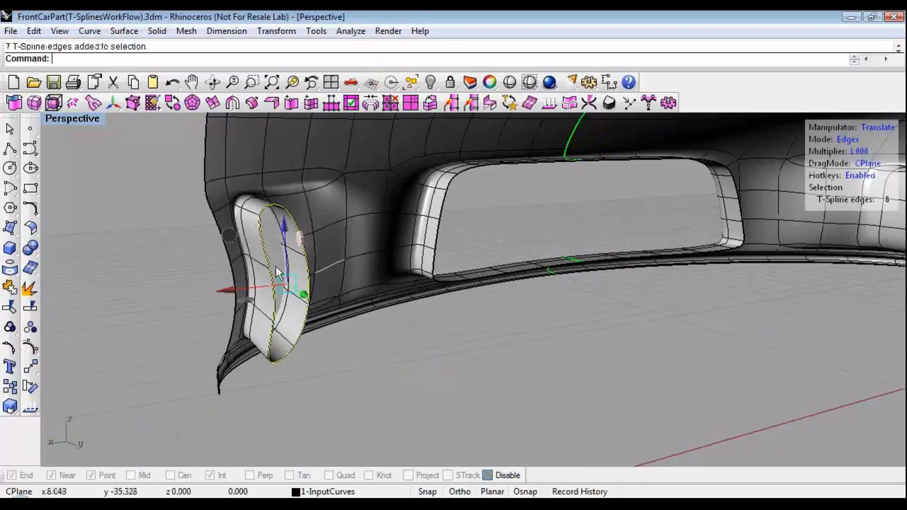
right_click_drag(345, 403, 312, 354)
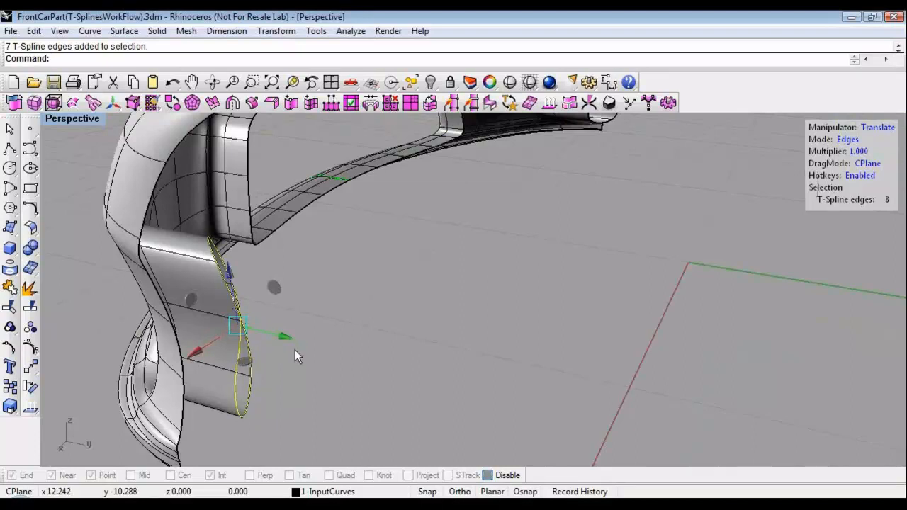
key("r")
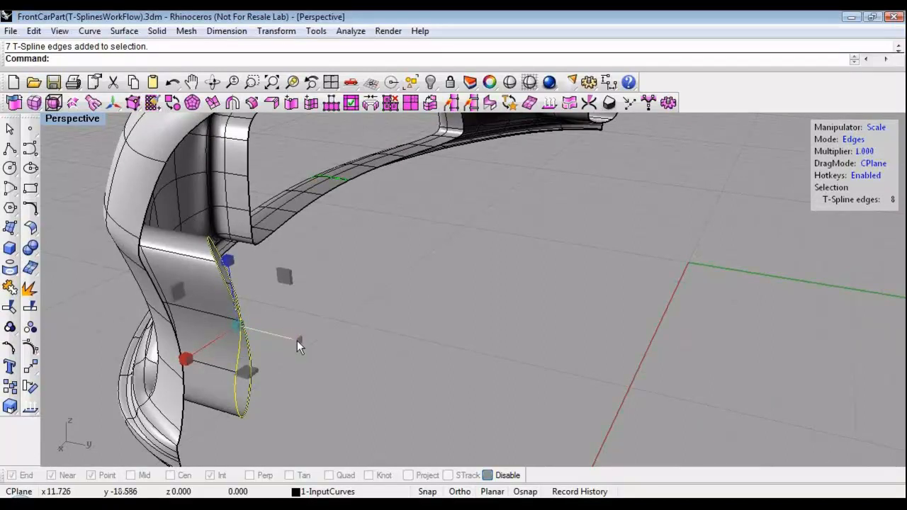
left_click_drag(296, 340, 257, 330)
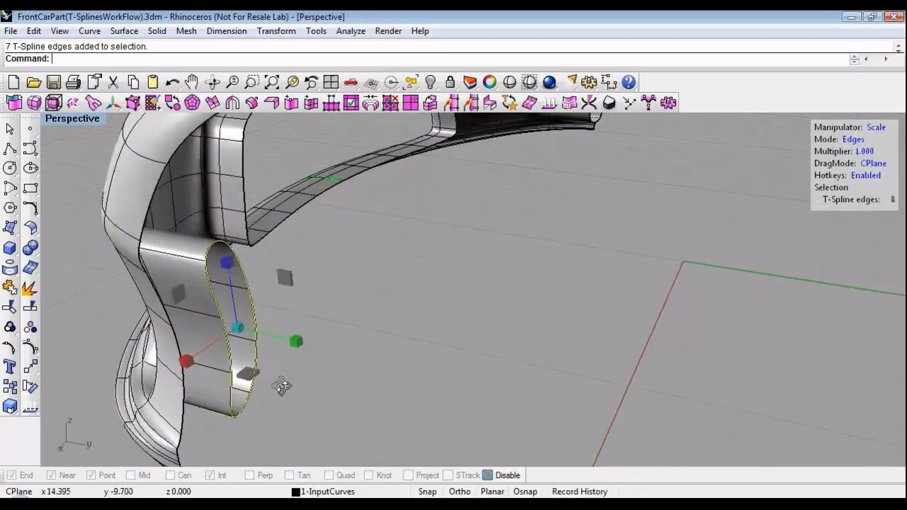
Move the vertical edges in front of the side duct inward to form a scooped transition into its opening.
right_click_drag(282, 387, 463, 354)
scroll(340, 322, "up", 3)
key("2")
left_click(417, 324)
left_click(367, 337)
key("w")
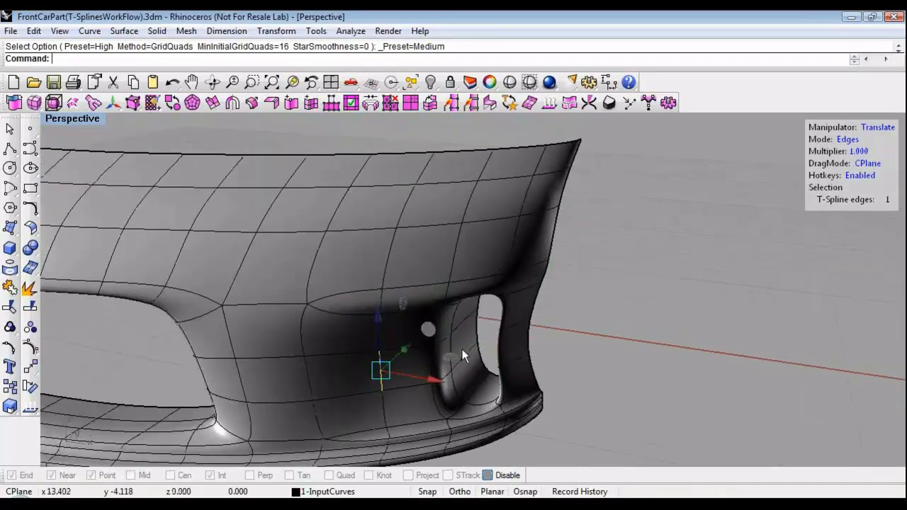
left_click_drag(453, 362, 434, 368)
left_click(430, 361)
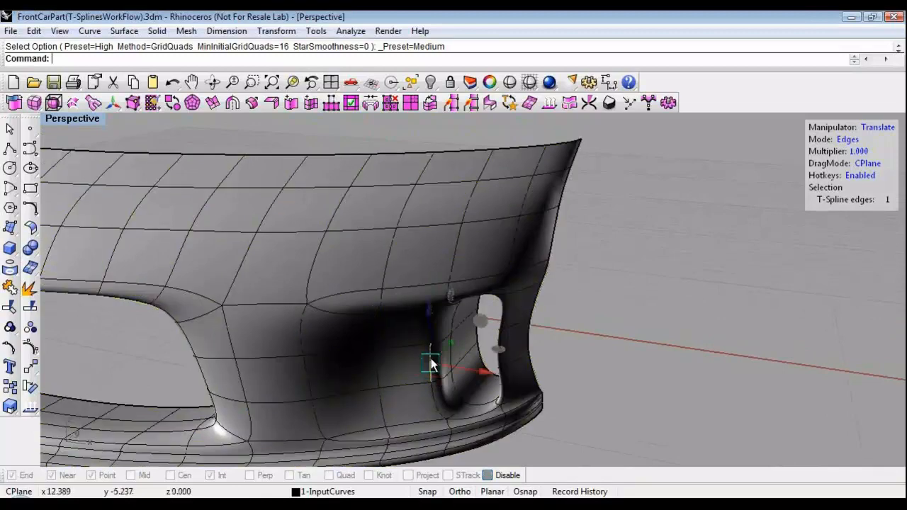
left_click_drag(492, 350, 478, 322)
left_click_drag(541, 312, 399, 382)
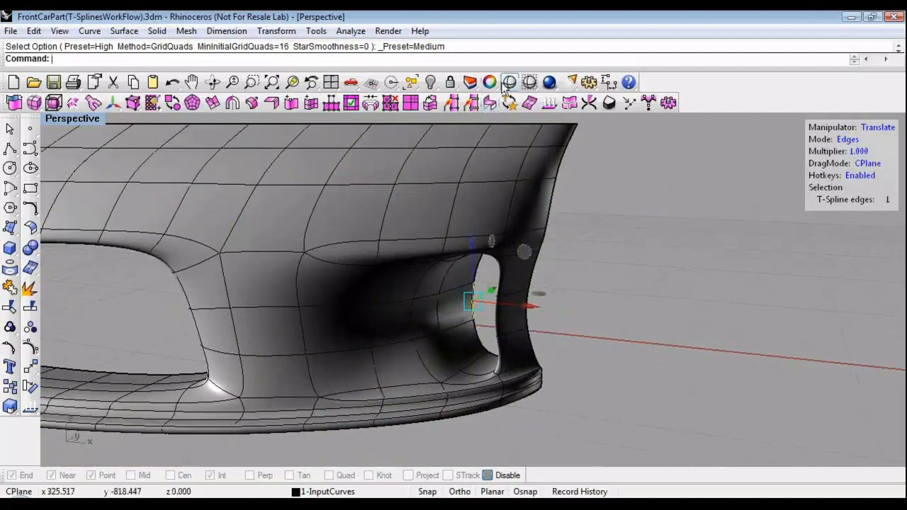
Examine the scooped side ducts and the whole bumper with a temporary Shade preview.
left_click(508, 84)
mouse_move(484, 260)
right_mouse_down()
mouse_move(442, 253)
mouse_move(482, 261)
right_mouse_up()
scroll(483, 260, "down", 6)
right_click_drag(343, 343, 273, 369)
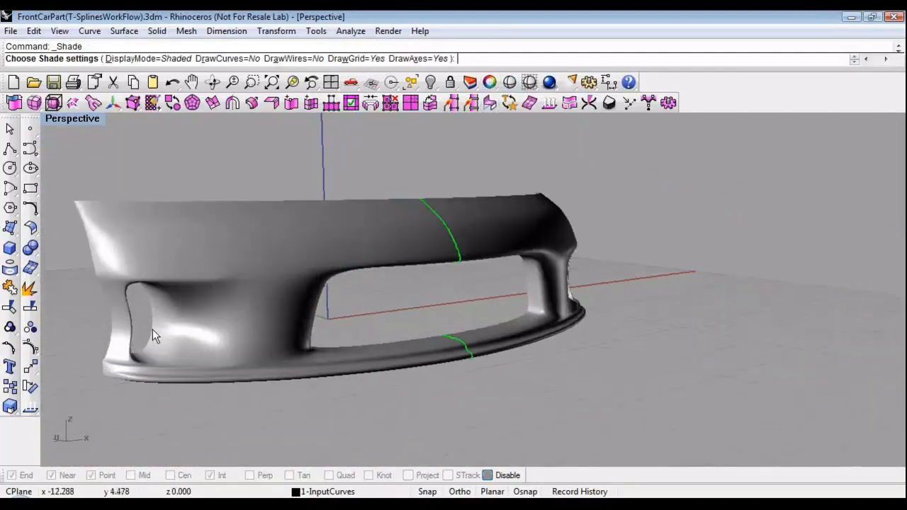
right_click_drag(153, 329, 295, 318)
key("Escape")
scroll(412, 324, "down", 2)
right_click_drag(412, 324, 338, 329)
right_click_drag(278, 321, 224, 320)
Paint-select the upper two rows of faces on the outer part of the top panel and delete them, keeping the central section.
key("d")
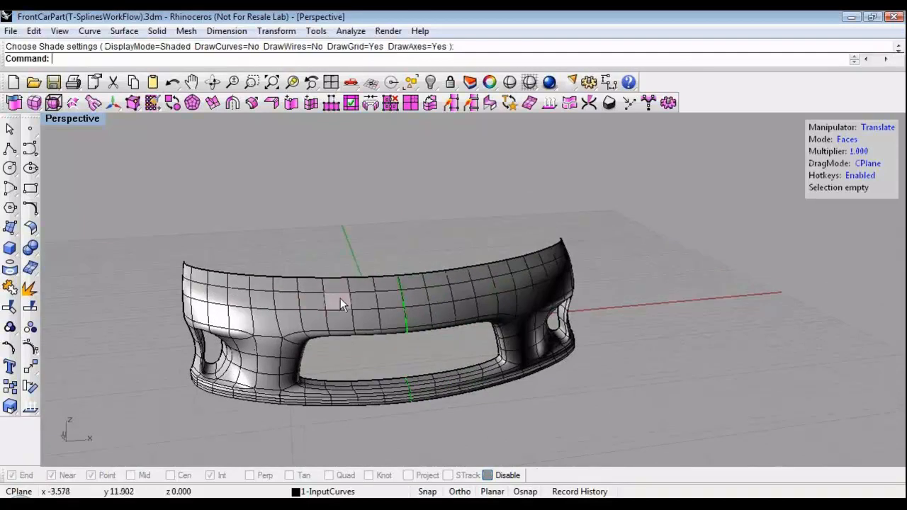
left_click(153, 104)
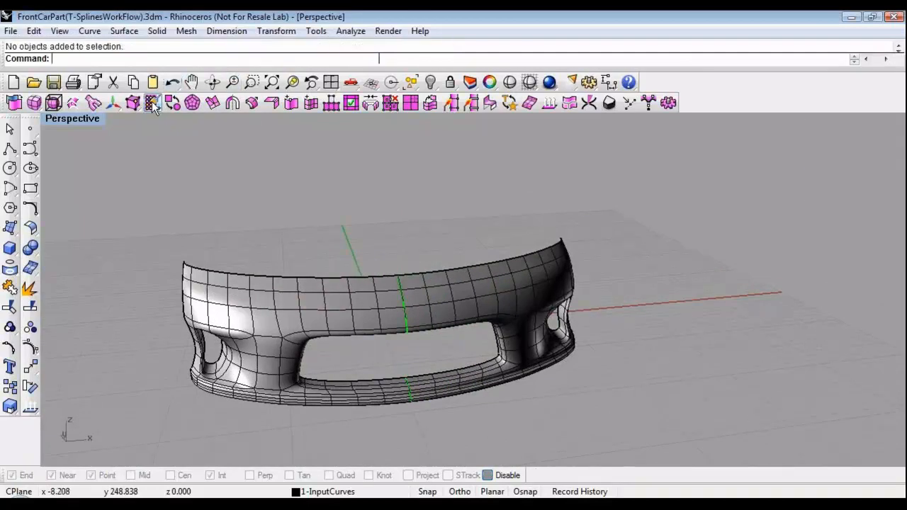
left_click(310, 293)
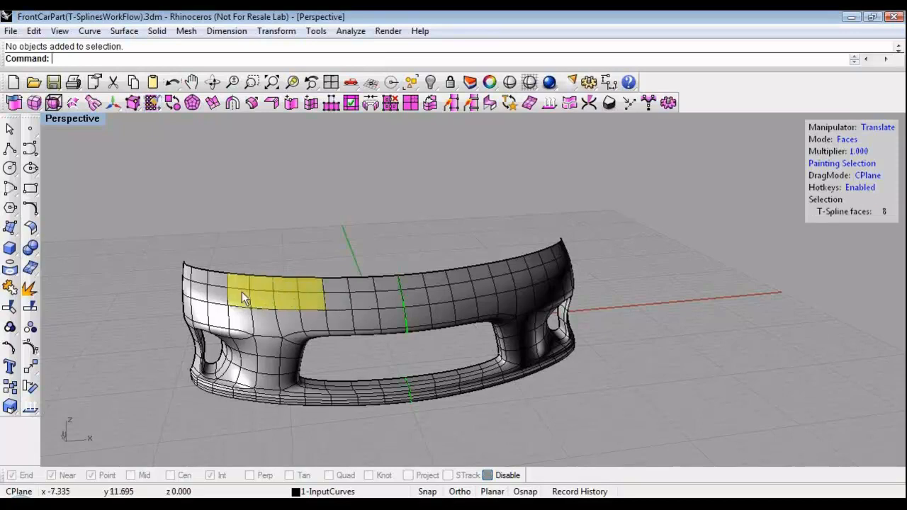
mouse_move(216, 284)
left_mouse_down()
mouse_move(191, 288)
mouse_move(208, 282)
left_mouse_up()
mouse_move(209, 283)
right_mouse_down()
mouse_move(215, 251)
mouse_move(239, 299)
right_mouse_up()
mouse_move(240, 299)
left_mouse_down()
mouse_move(224, 304)
mouse_move(229, 317)
left_mouse_up()
key("Delete")
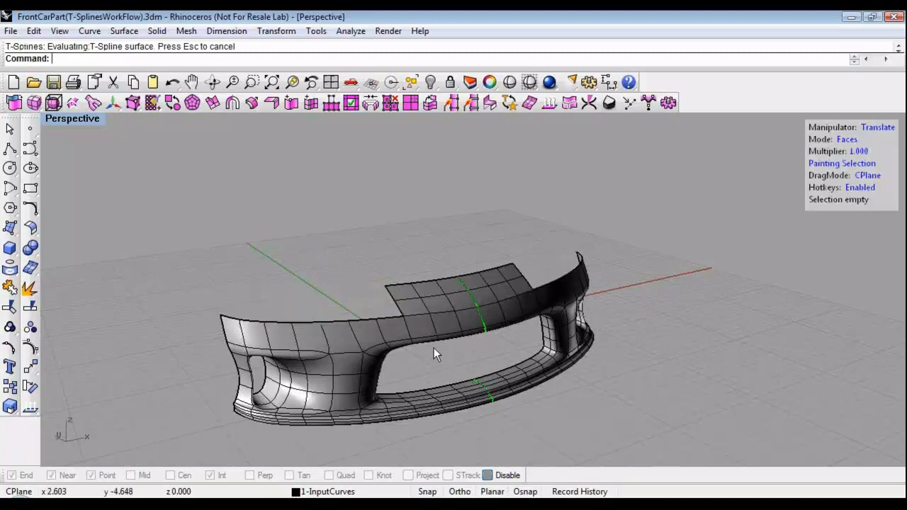
Check the surface around the top panel's cut-out corner with a temporary Shade preview.
scroll(407, 339, "up", 4)
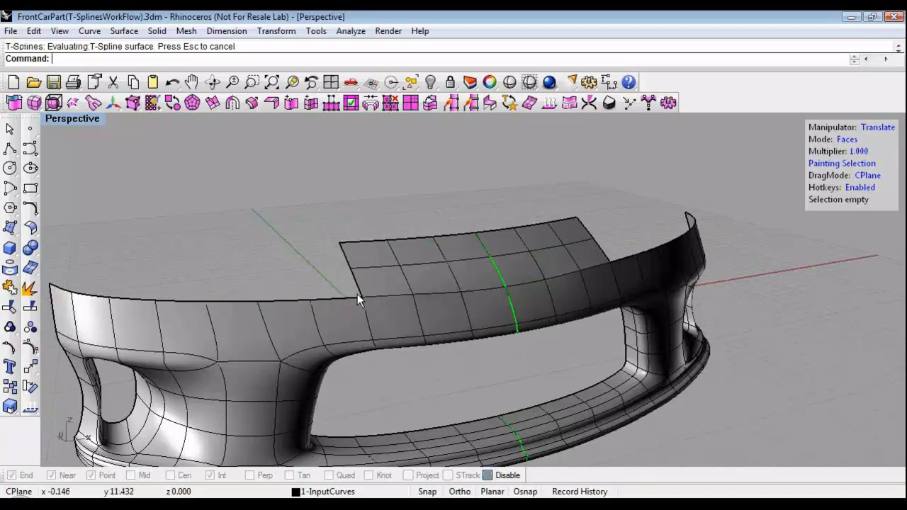
left_click(489, 82)
scroll(363, 306, "up", 3)
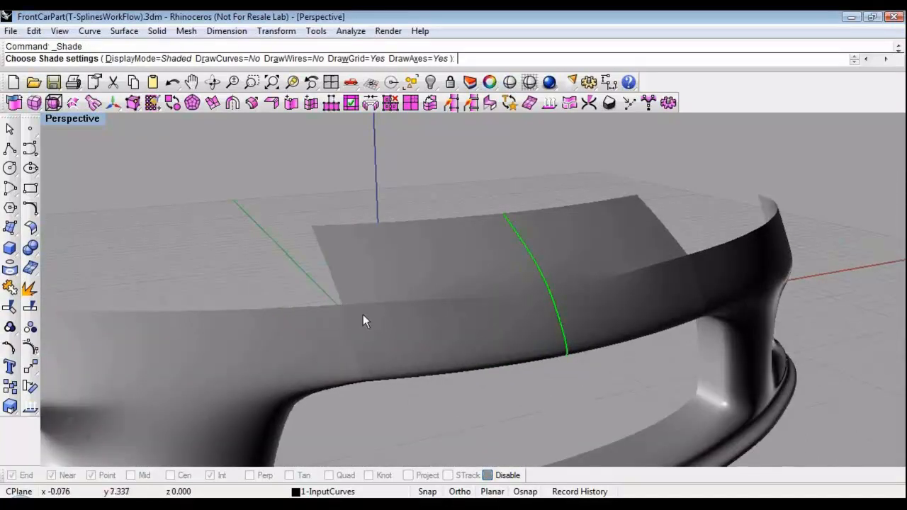
key("Return")
scroll(275, 285, "up", 5)
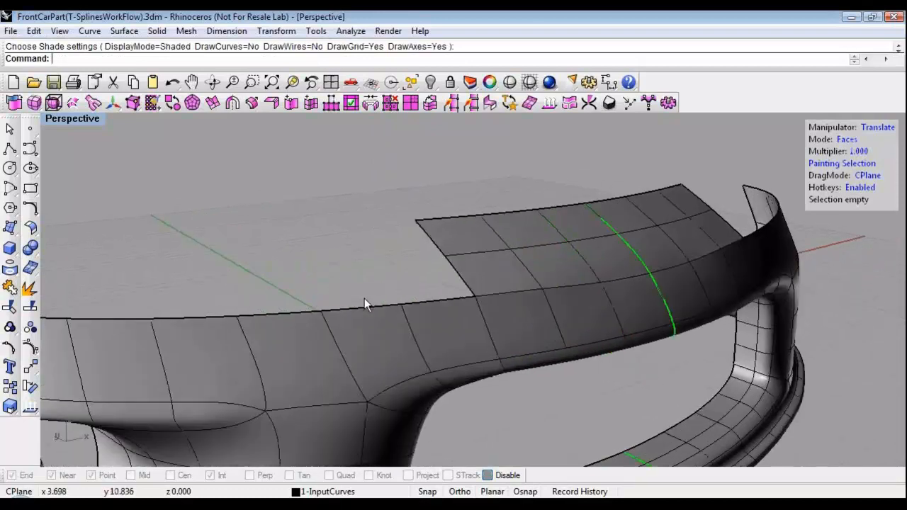
Select the open upper edges, including the sides of the central section, and extrude them slightly rearward along Y.
key("2")
left_click(433, 302)
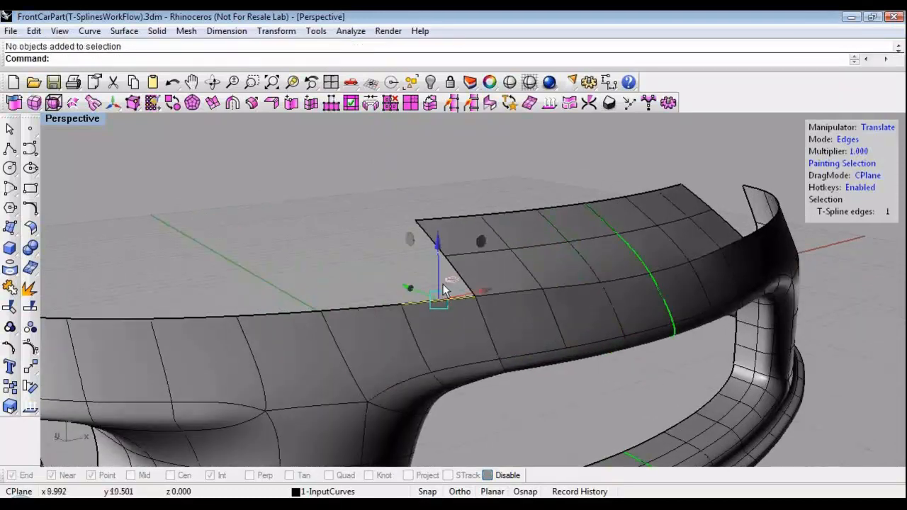
double_click(382, 305)
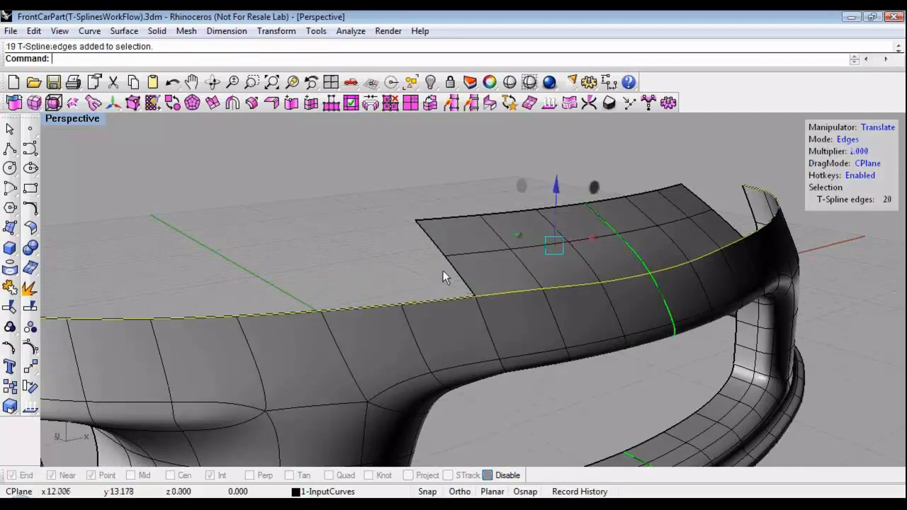
right_click_drag(417, 271, 500, 289)
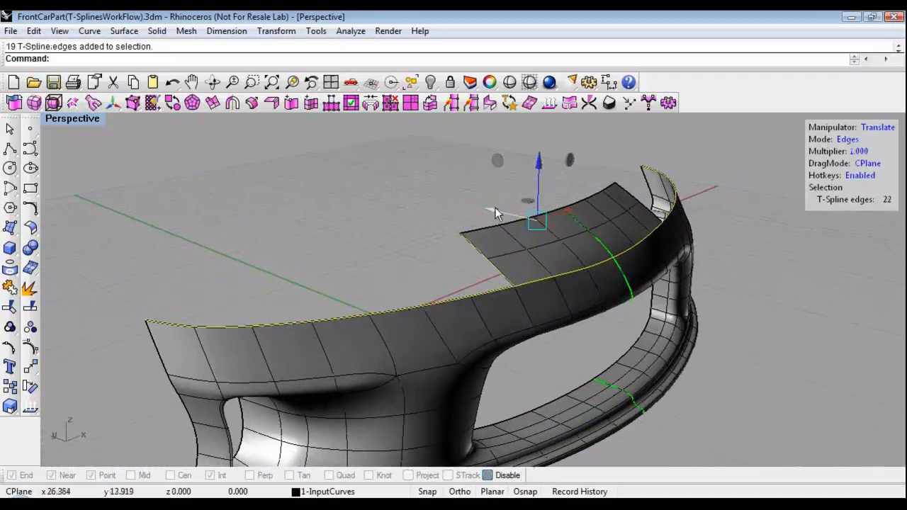
left_click_drag(494, 211, 491, 209)
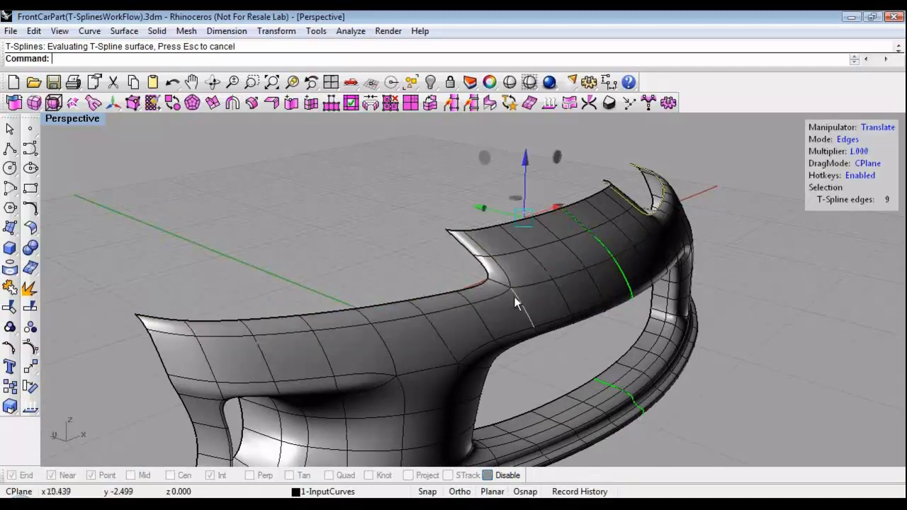
Examine the extruded upper edge, its cut-out corners and the overall bumper with a temporary Shade preview.
right_click_drag(514, 297, 409, 281)
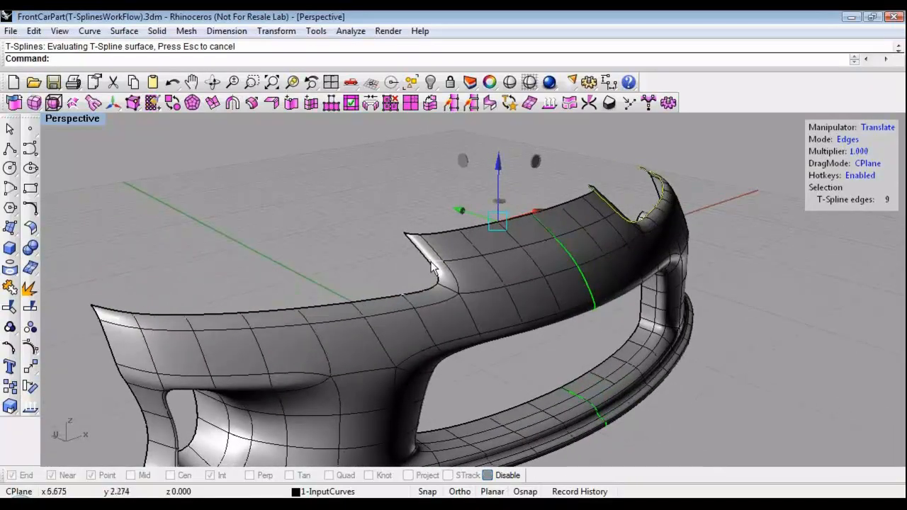
left_click(510, 82)
right_click_drag(508, 270, 463, 248)
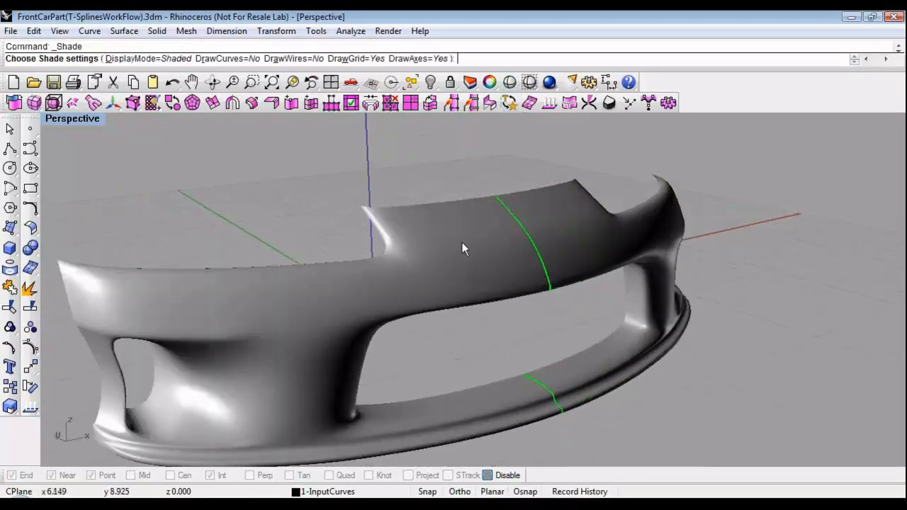
right_click_drag(429, 321, 397, 302)
scroll(373, 256, "up", 3)
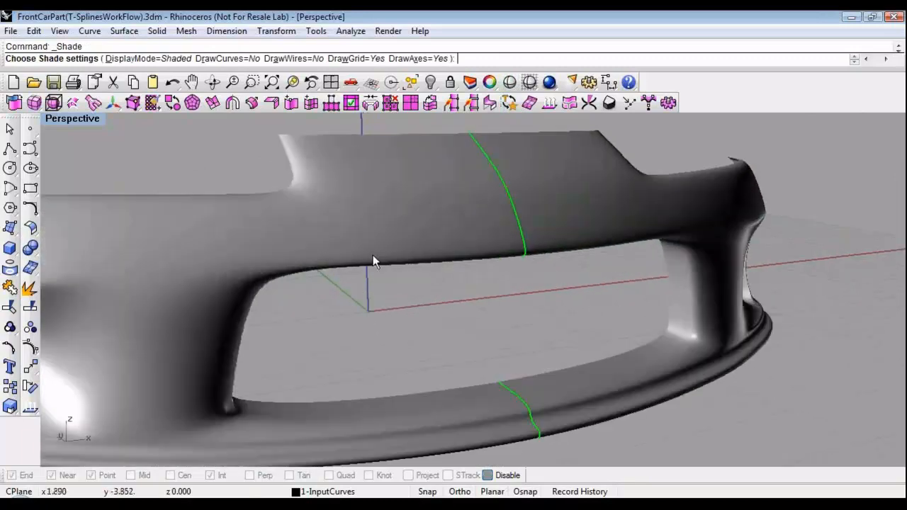
right_click(373, 256)
scroll(353, 284, "down", 5)
mouse_move(349, 285)
right_mouse_down()
mouse_move(589, 324)
mouse_move(495, 331)
mouse_move(531, 336)
mouse_move(324, 304)
mouse_move(361, 297)
right_mouse_up()
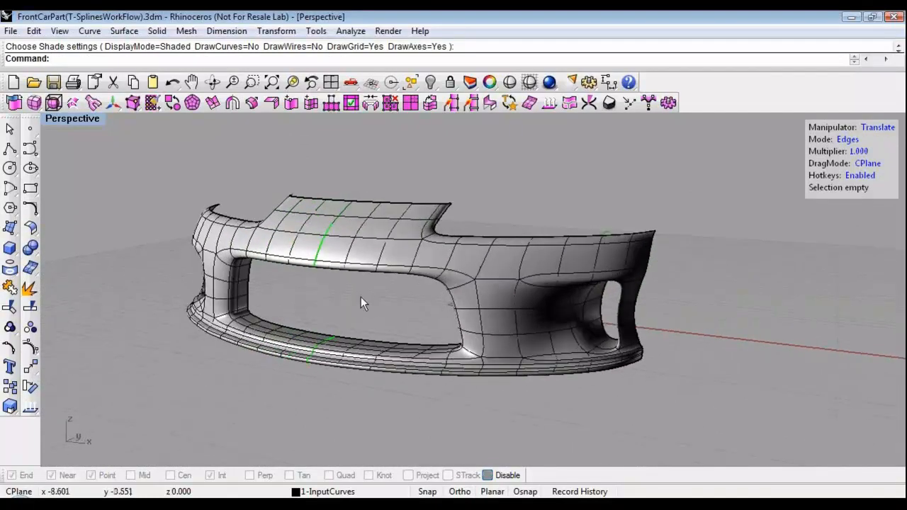
Convert the T-spline bumper body to a Rhino surface without keeping a copy.
right_click(14, 103)
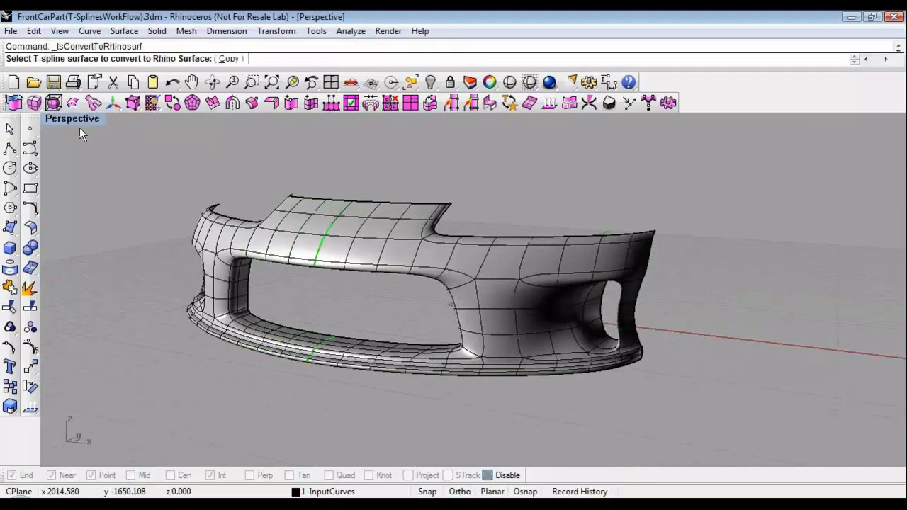
left_click(377, 257)
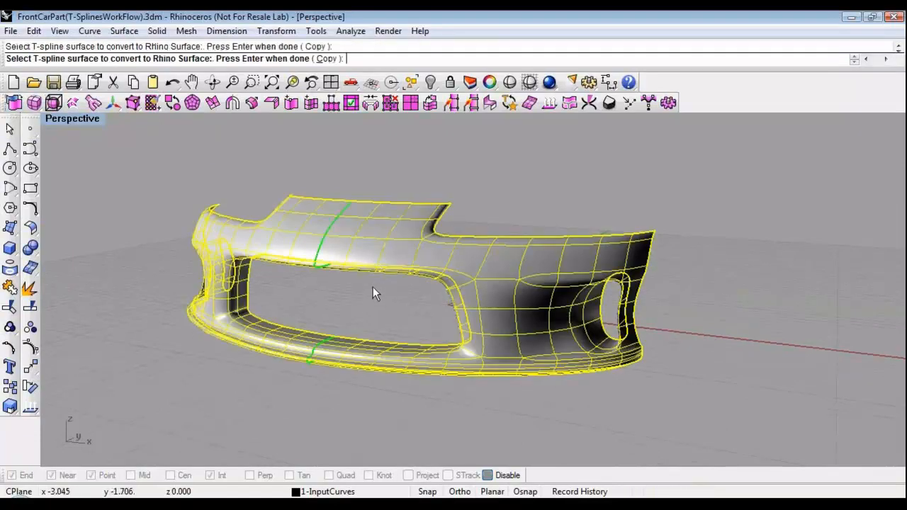
key("Return")
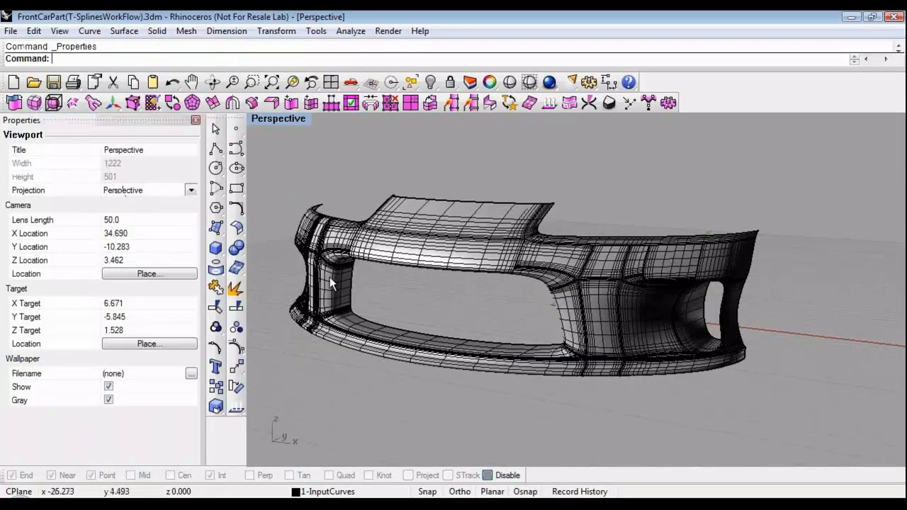
Turn off the surface isocurve display in the converted bumper polysurface's object properties and deselect it.
left_click(330, 277)
left_click(107, 318)
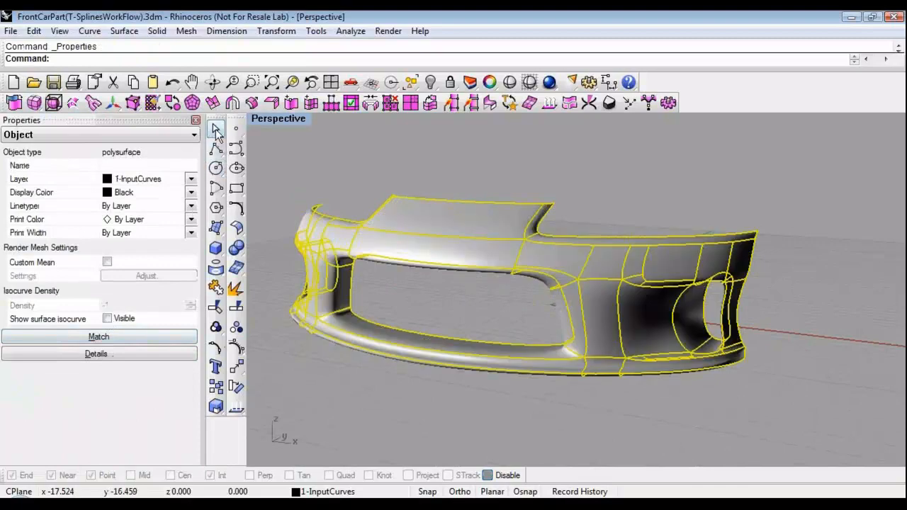
left_click(195, 121)
key("Escape")
right_click_drag(317, 324, 414, 397)
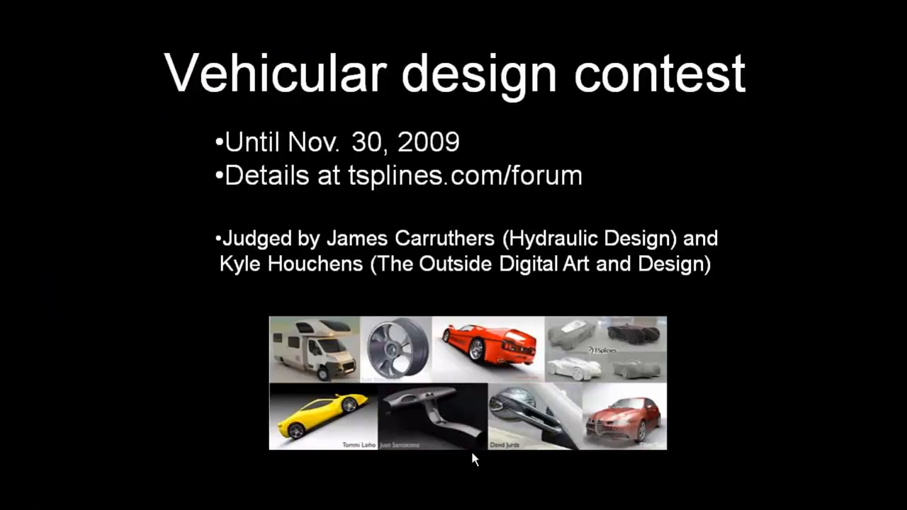
key("Right")
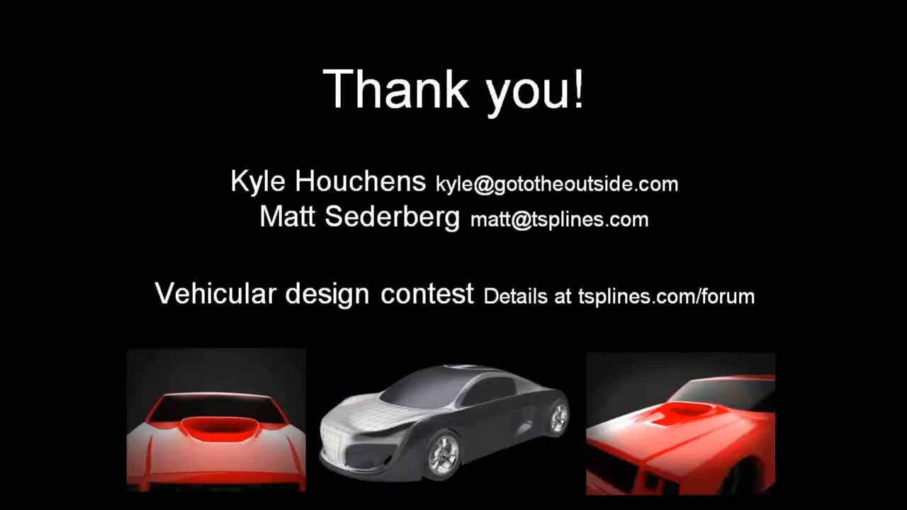